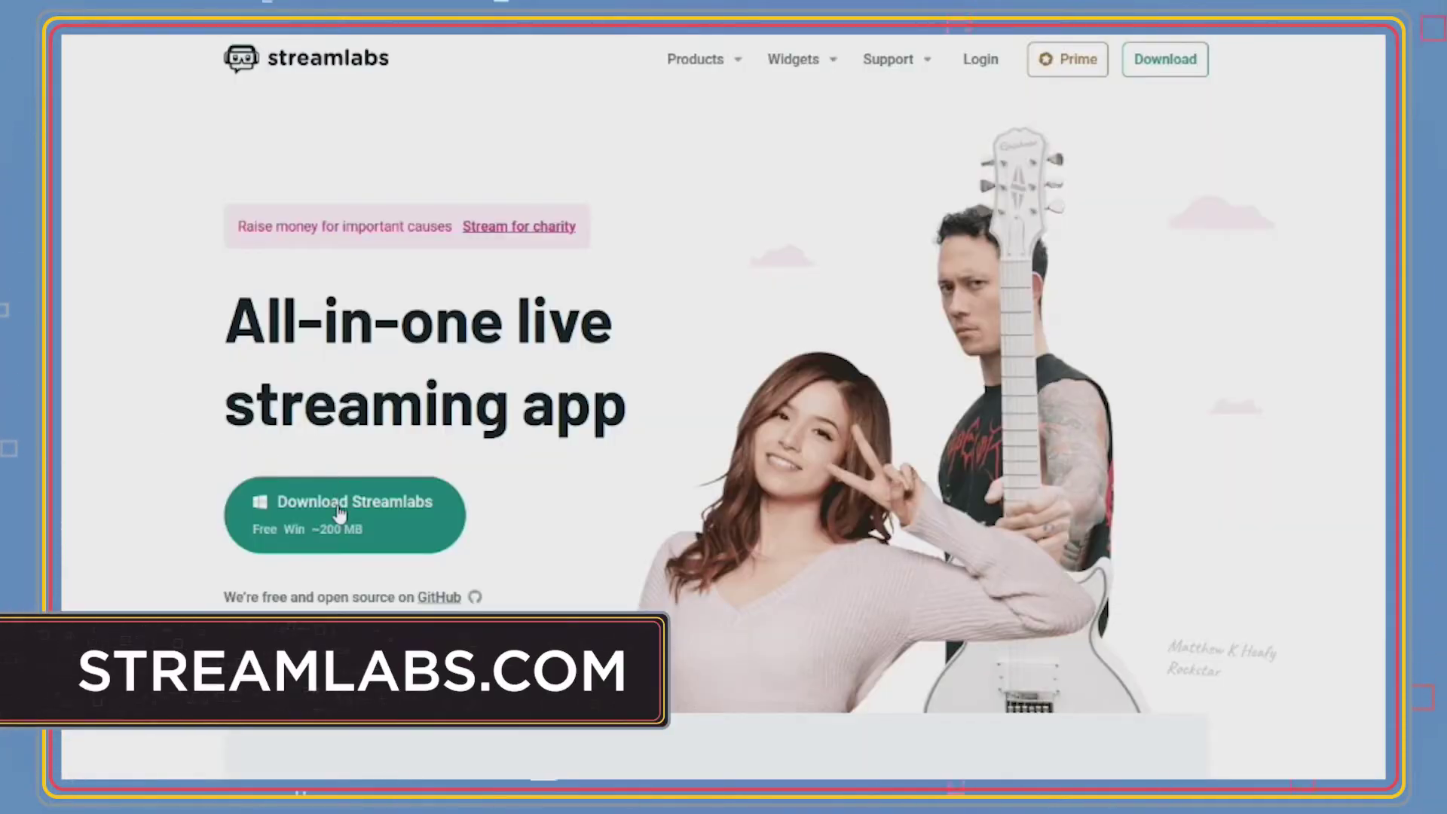
# Step: Start downloading the Streamlabs OBS installer from the streamlabs.com Download Streamlabs button
pyautogui.click(340, 514)
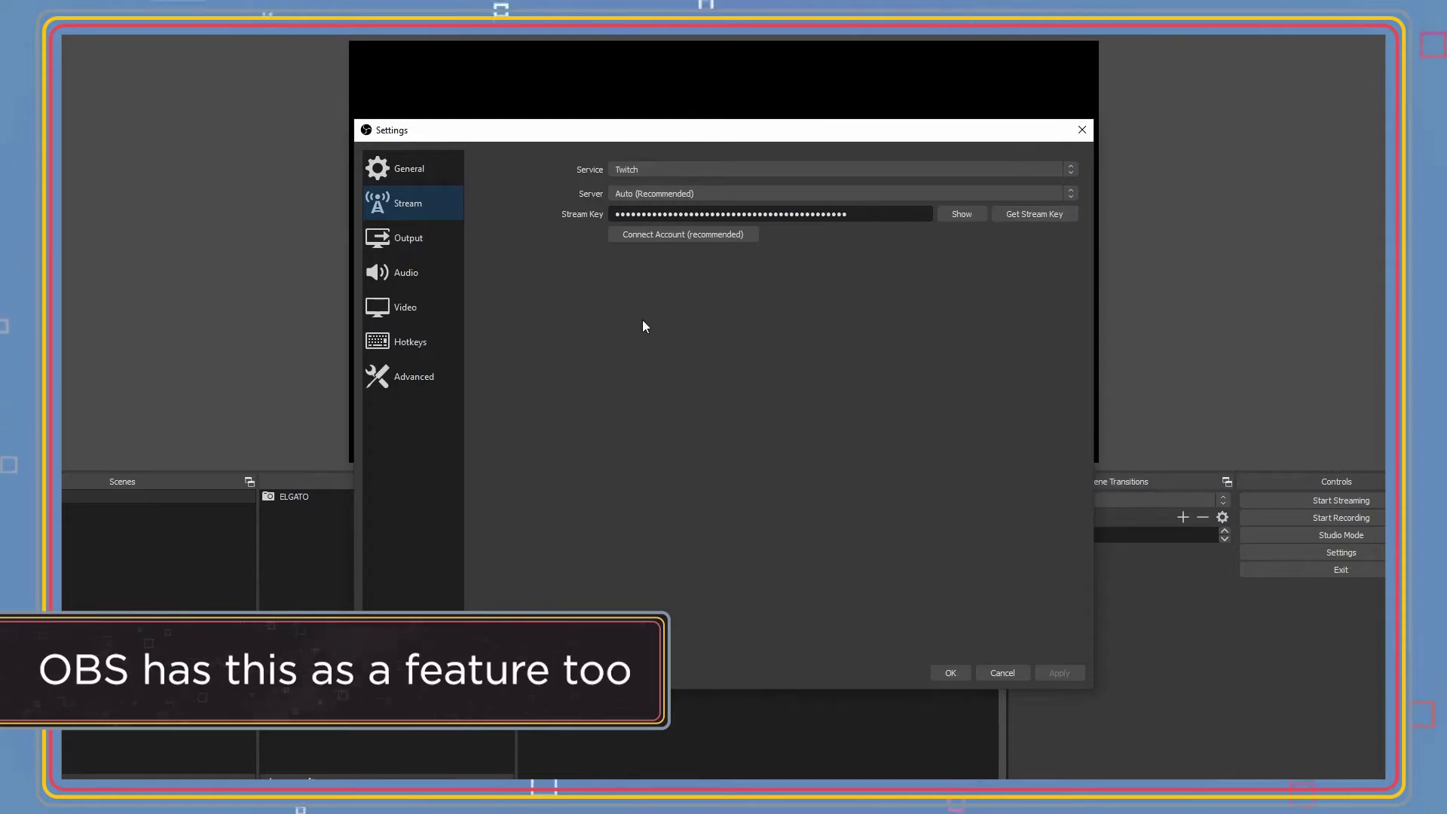
# Step: Bring up the Twitch login via Connect Account in OBS Studio's Twitch stream settings
pyautogui.click(662, 235)
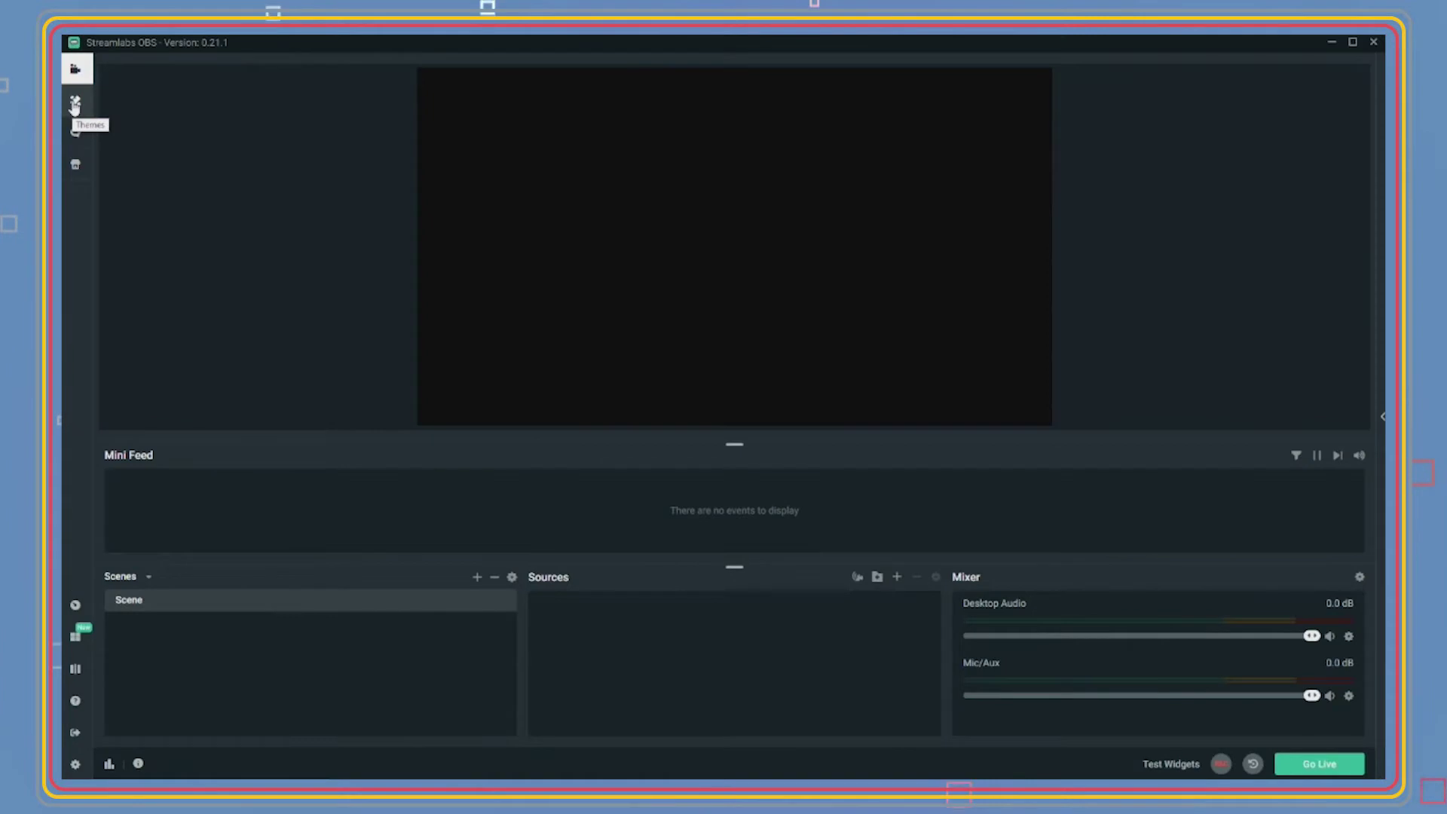
# Step: Switch Streamlabs OBS from the empty editor to the Themes page
pyautogui.click(75, 103)
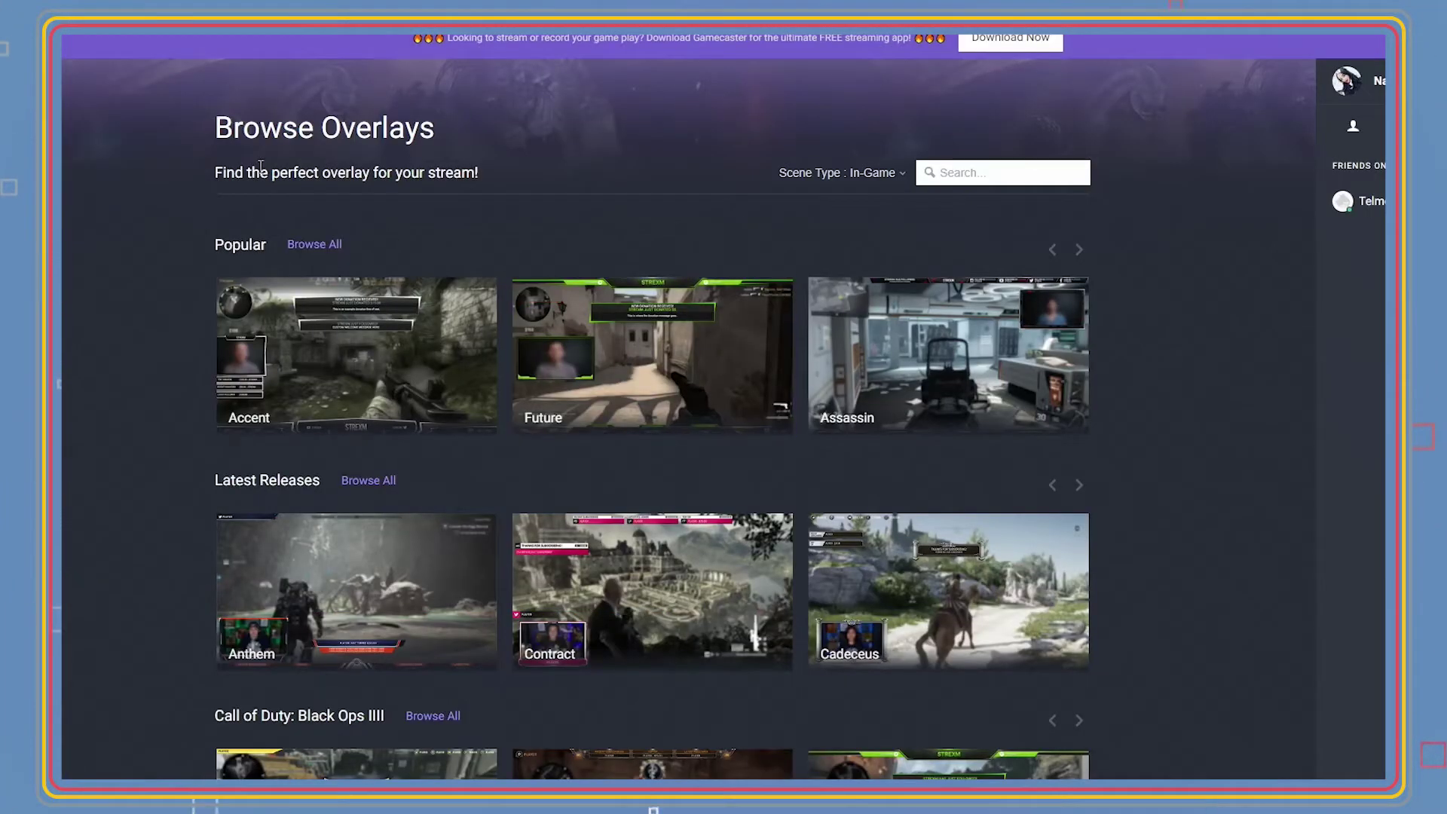
pyautogui.scroll(-11, 478, 286)
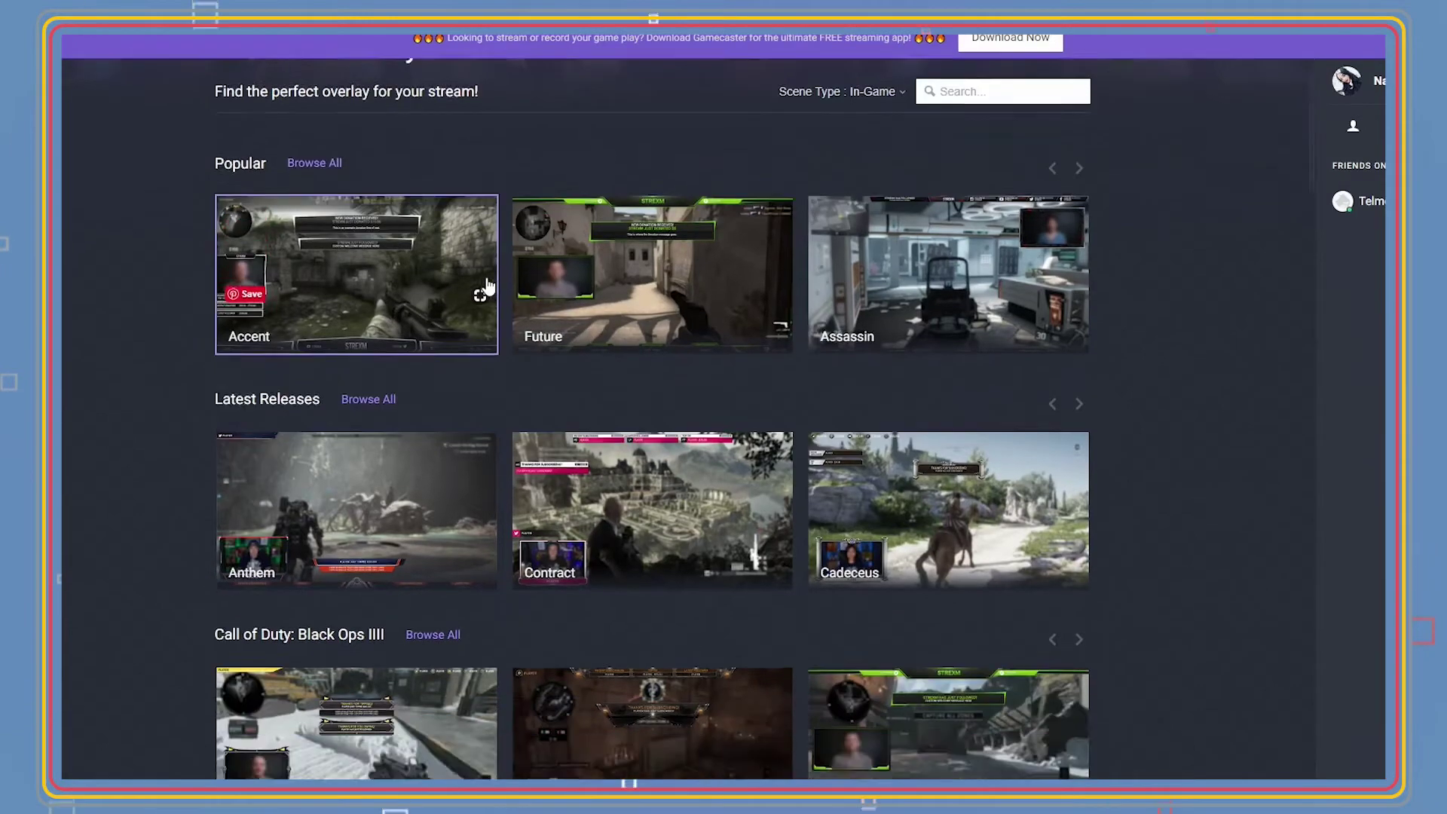
pyautogui.scroll(-2, 478, 300)
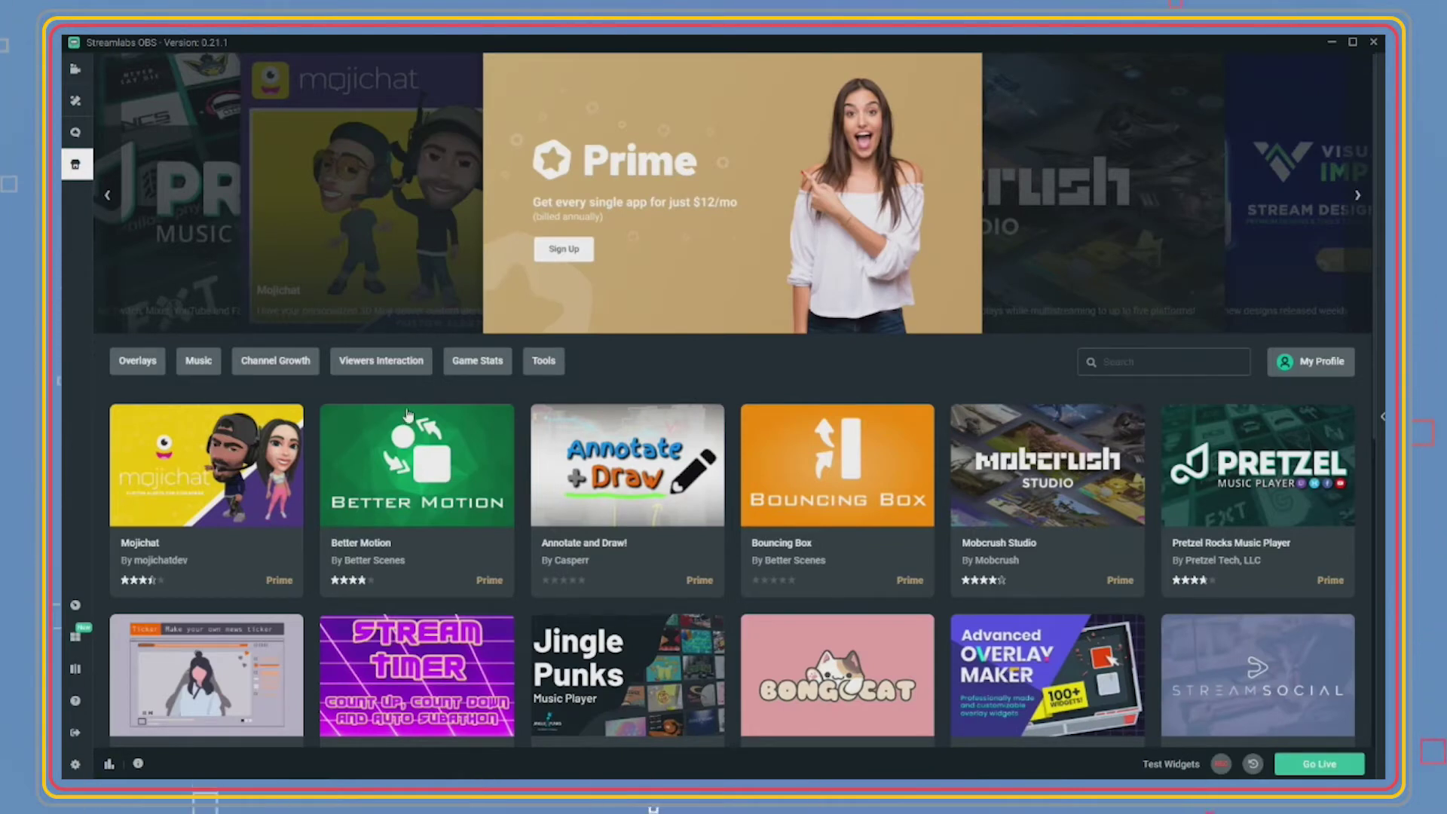
pyautogui.scroll(-1, 834, 371)
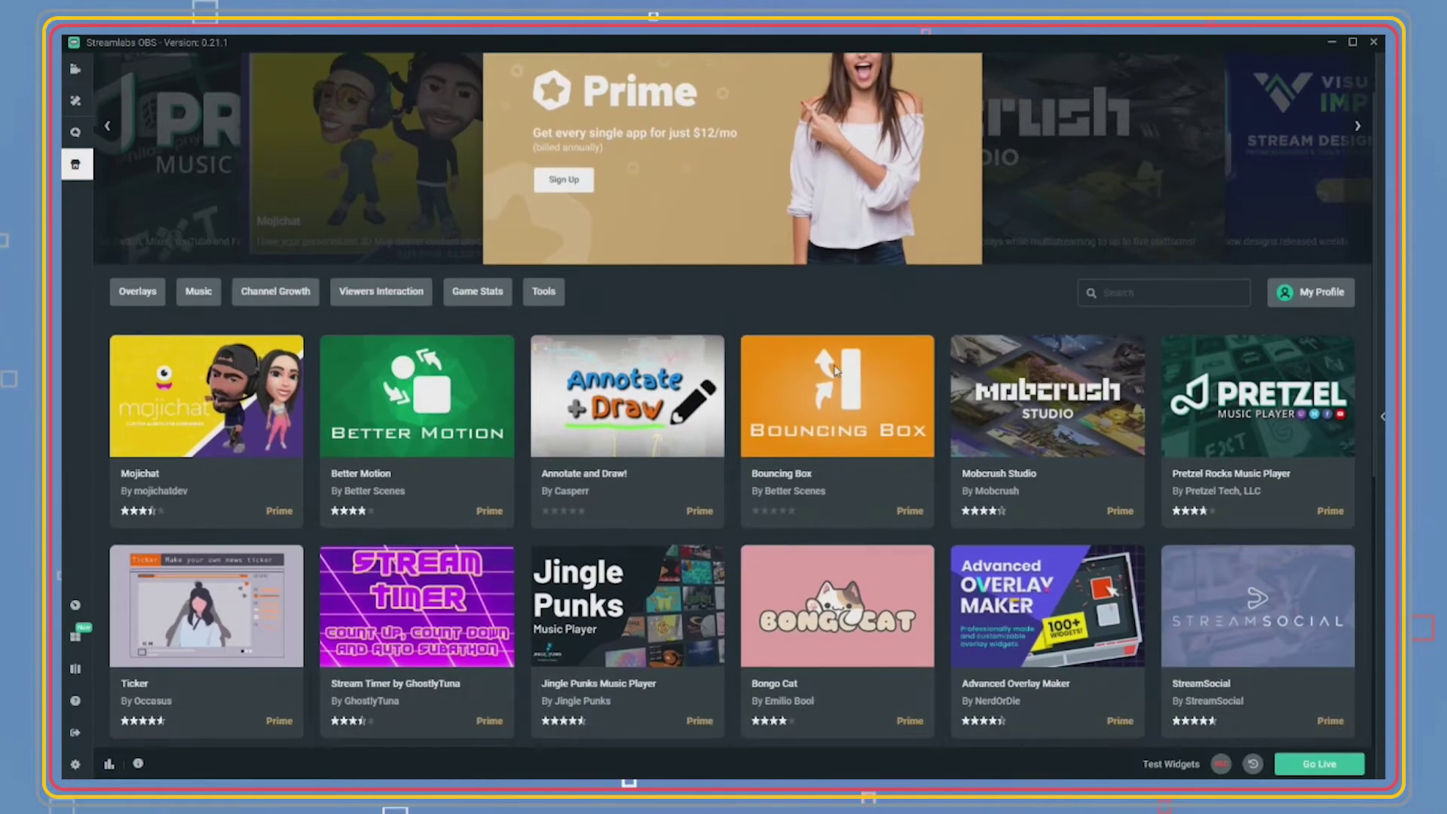
pyautogui.scroll(-6, 834, 371)
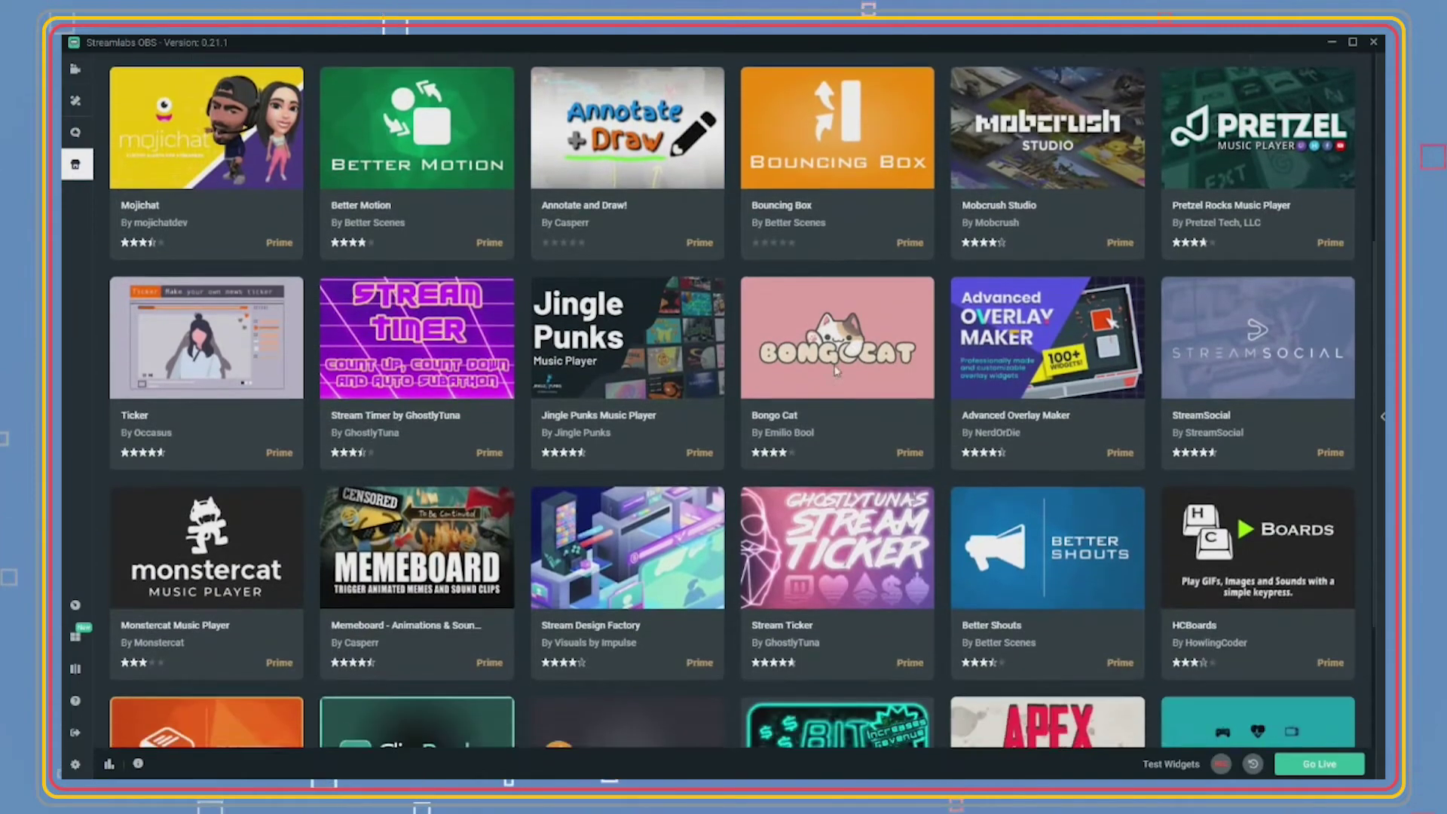
pyautogui.scroll(-1, 834, 371)
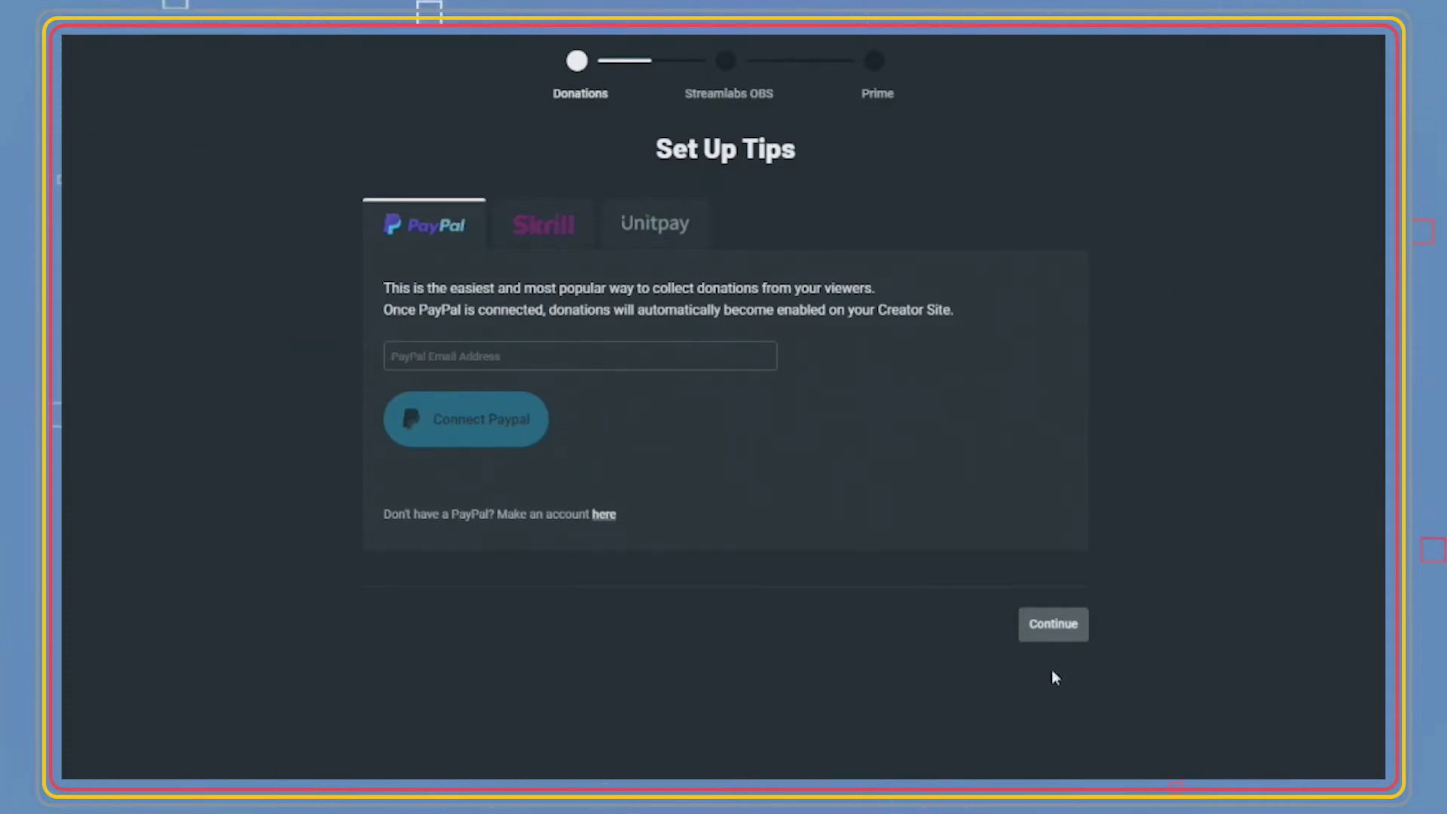
# Step: Finish the Streamlabs account setup wizard, skipping the Streamlabs OBS download and Prime
pyautogui.click(1075, 633)
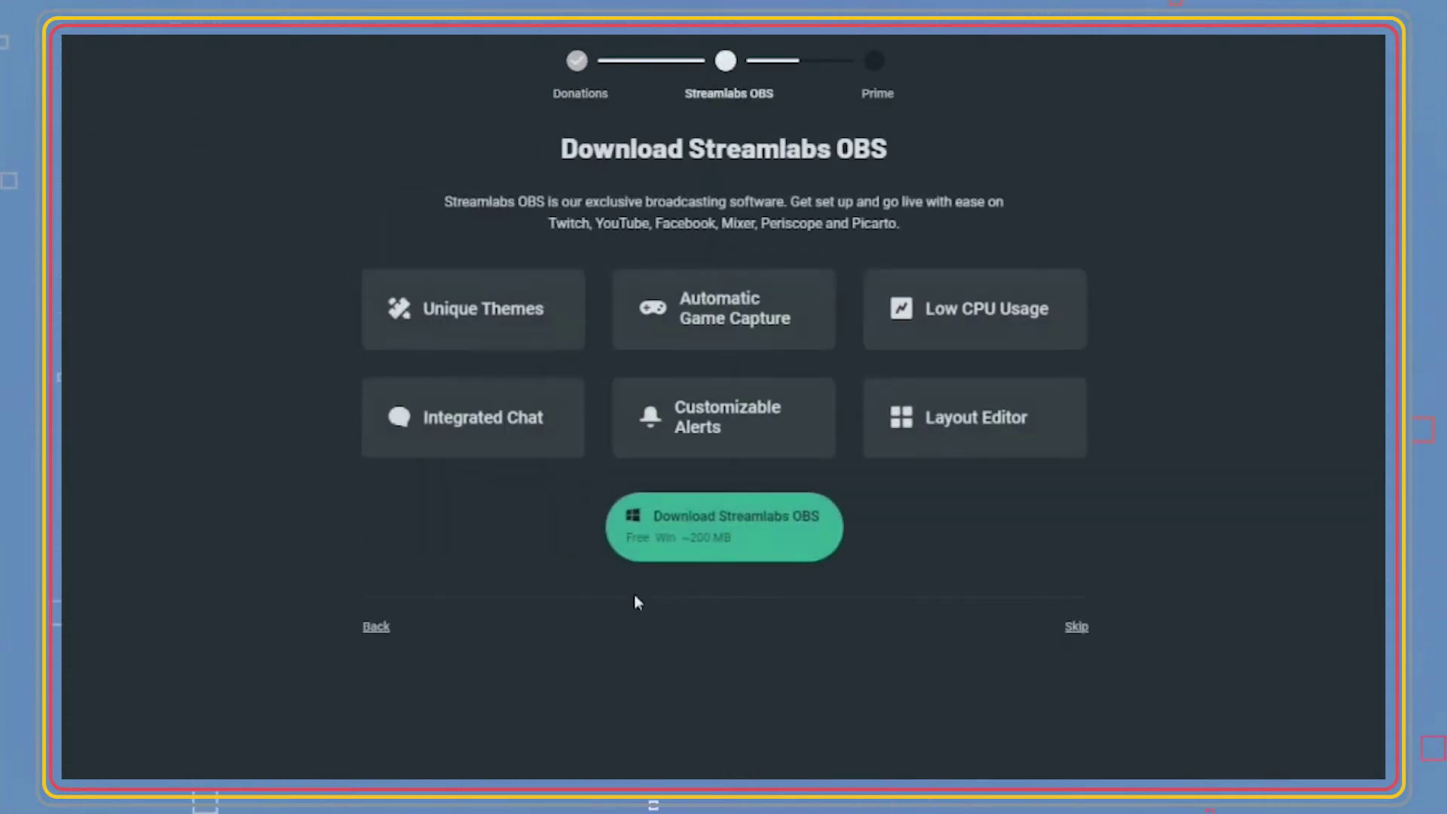
pyautogui.click(1078, 630)
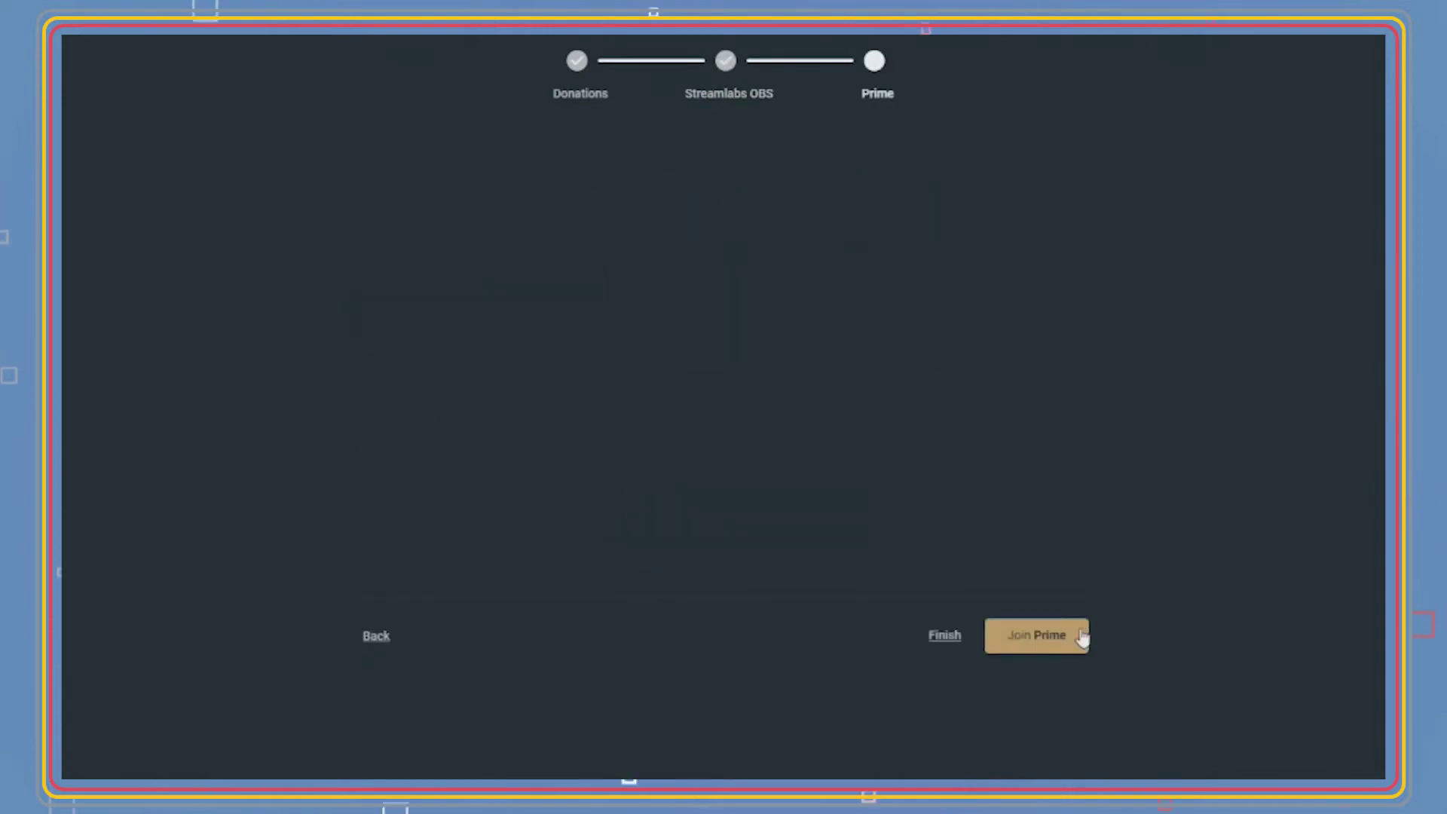
pyautogui.click(946, 682)
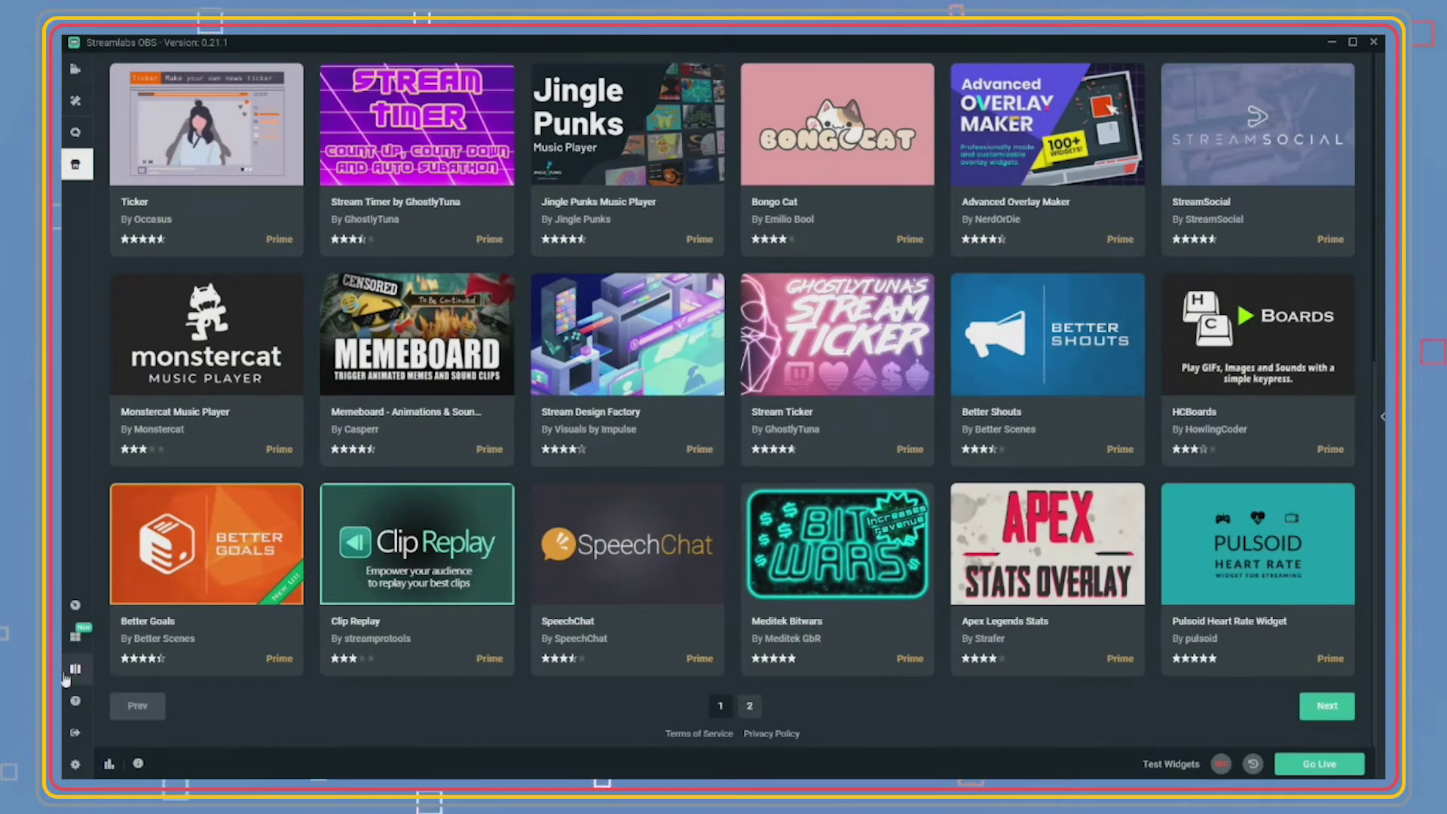
# Step: Look at the Layout Editor, then return to the main editor view
pyautogui.click(73, 639)
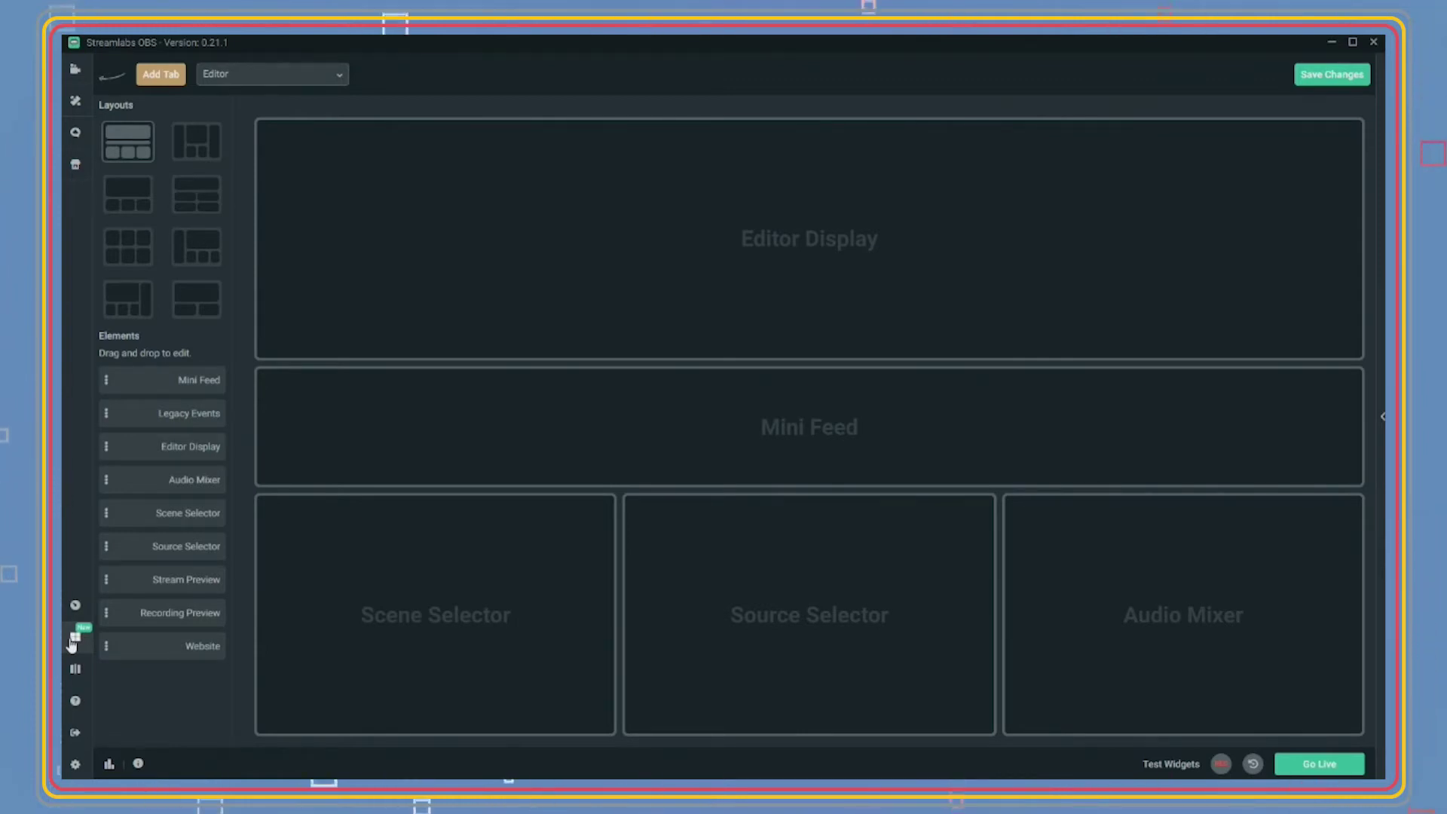
pyautogui.click(74, 68)
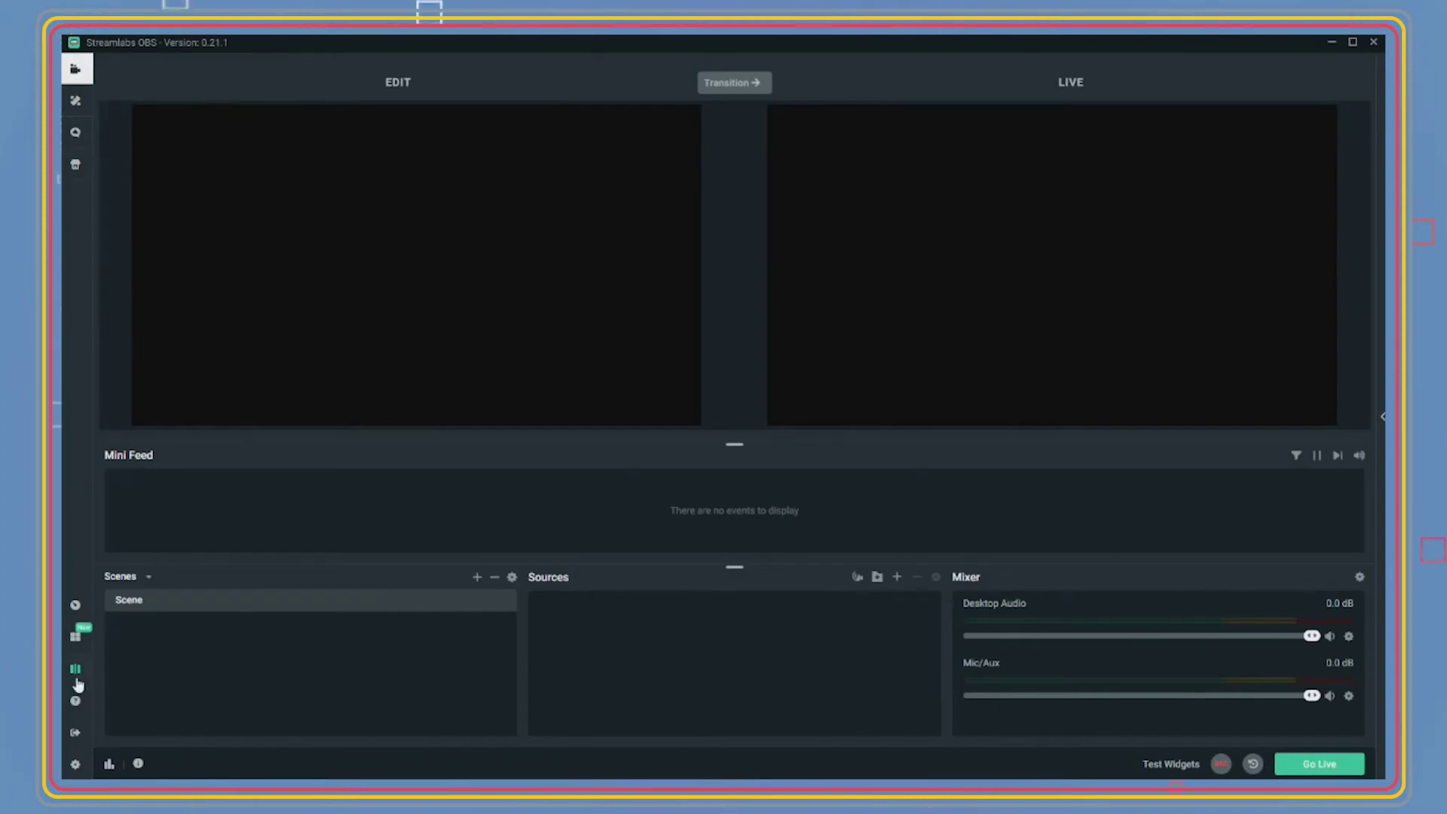
# Step: Toggle Studio Mode off and back on, then bring up Settings on its General page
pyautogui.click(76, 681)
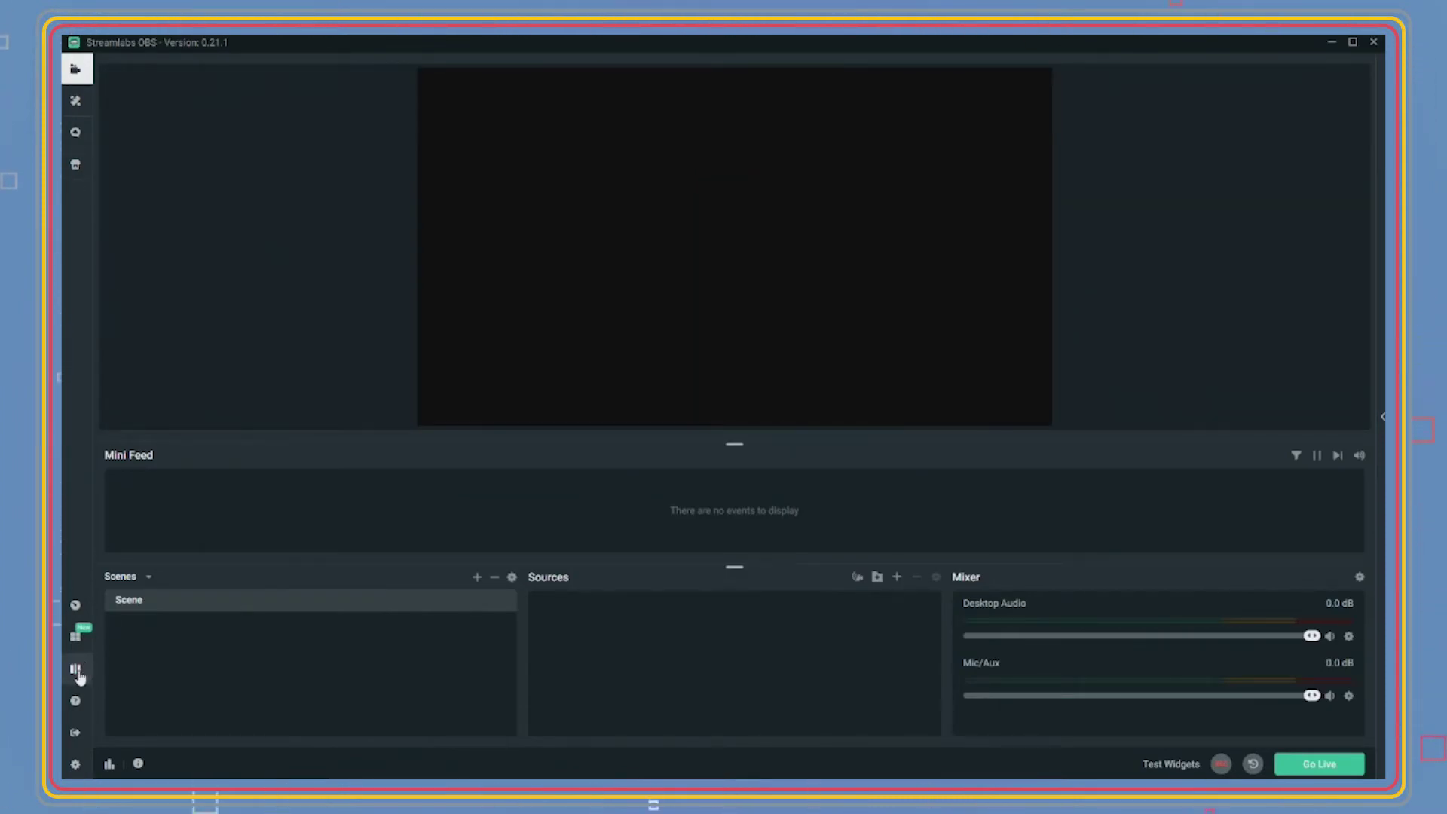
pyautogui.click(77, 674)
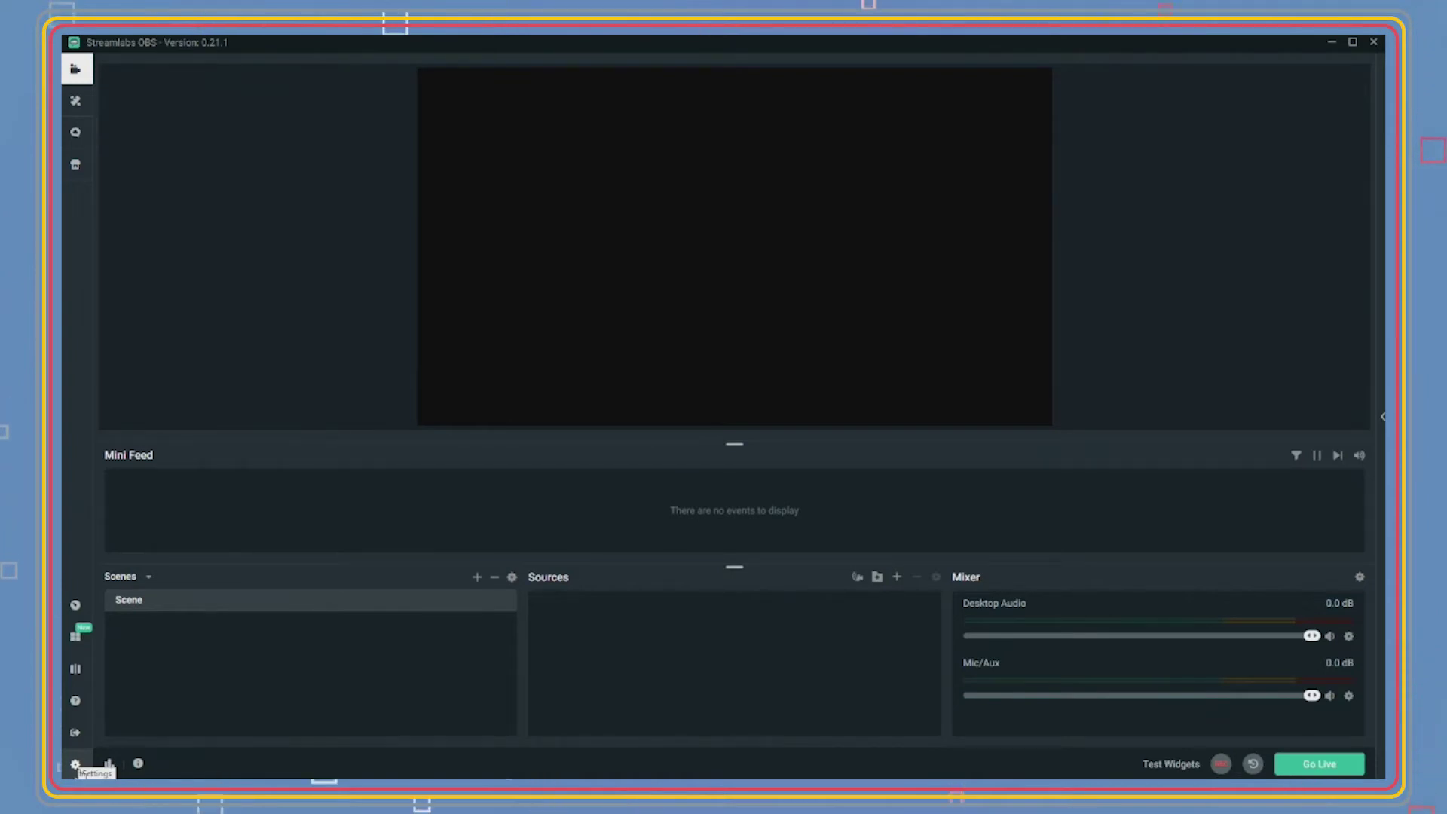
pyautogui.click(75, 764)
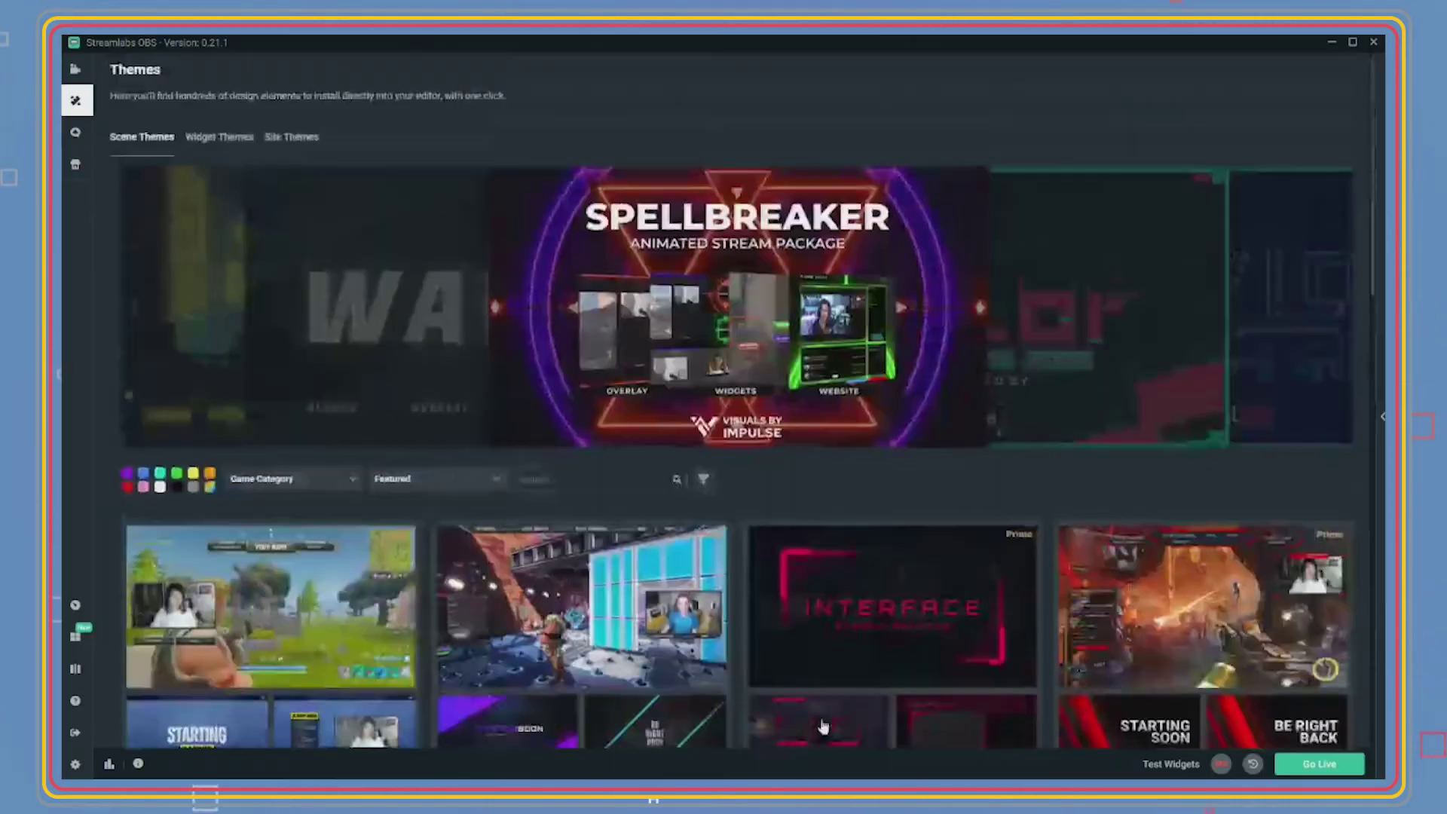
# Step: Browse four further pages of scene themes
pyautogui.scroll(-10, 814, 701)
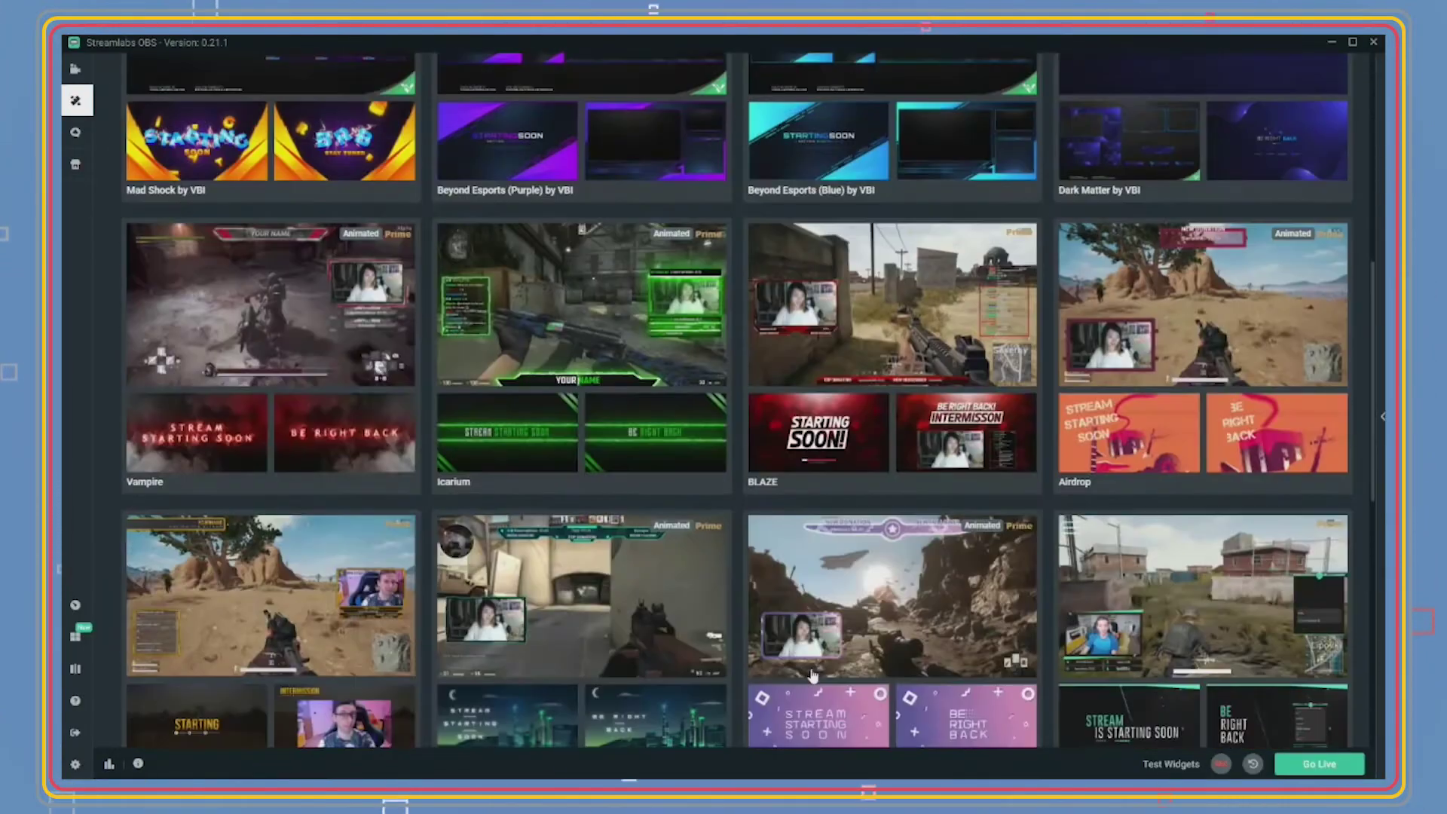
pyautogui.scroll(-4, 812, 674)
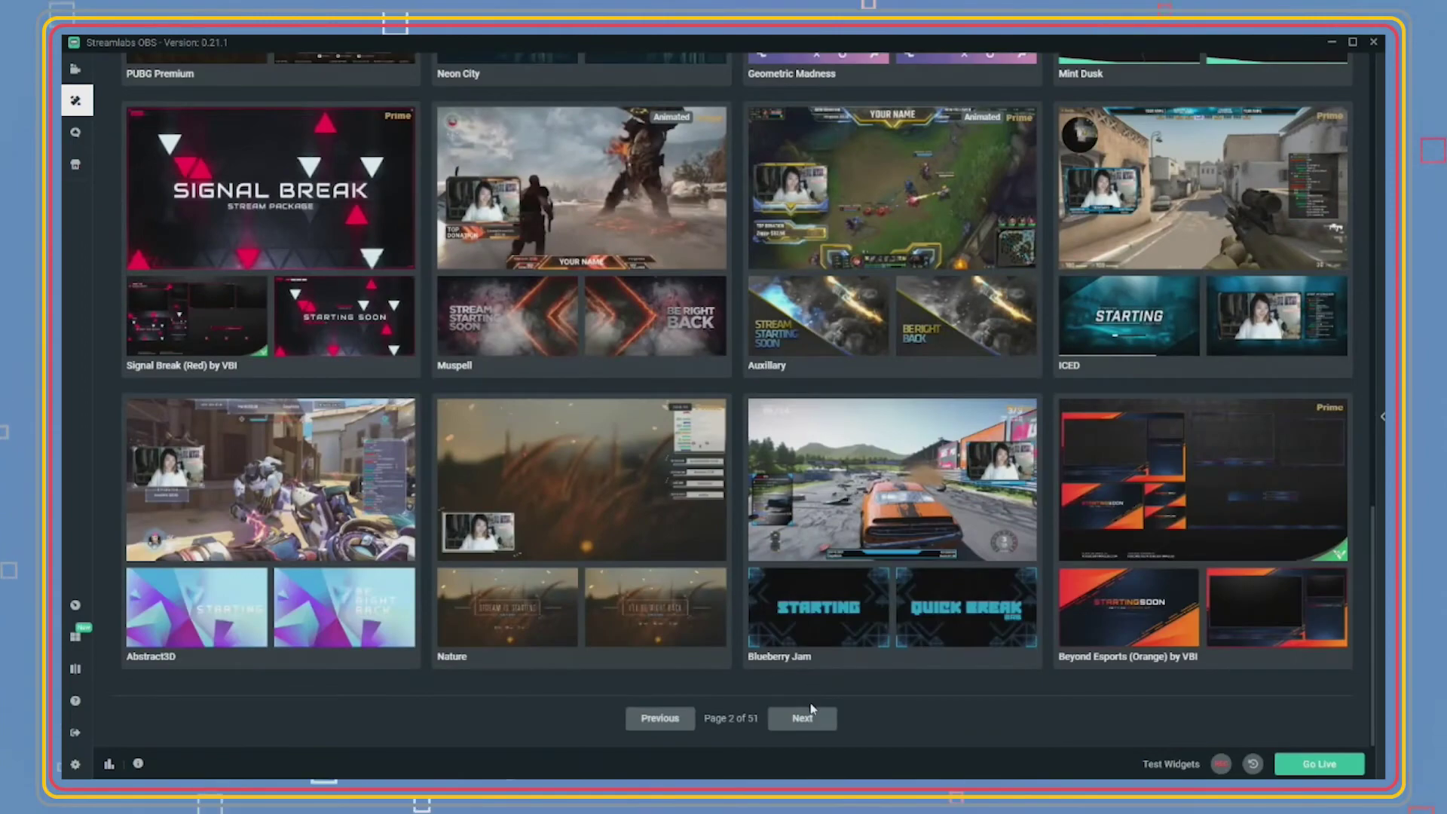
pyautogui.click(811, 710)
pyautogui.scroll(-6, 832, 663)
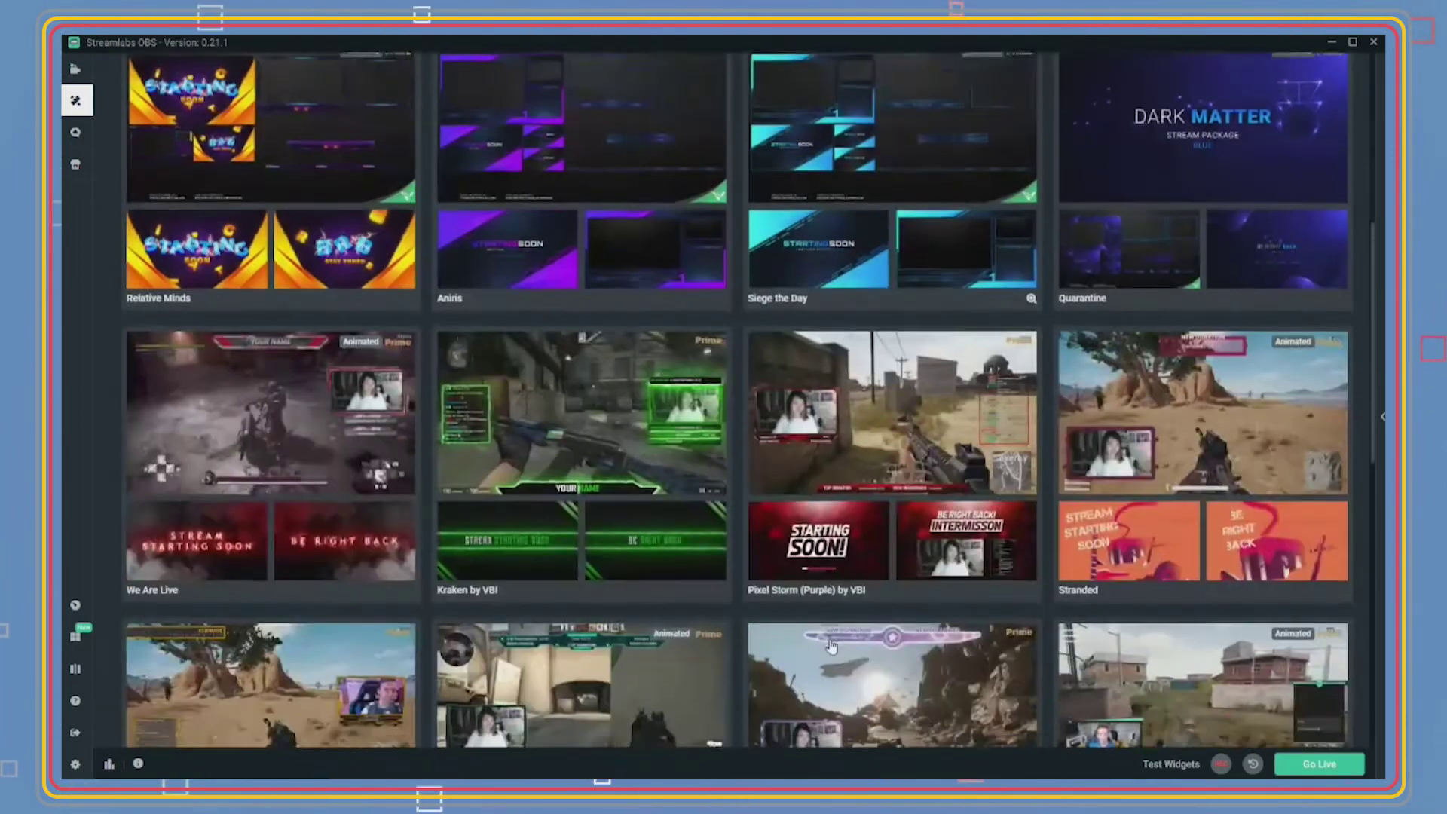
pyautogui.scroll(-8, 831, 647)
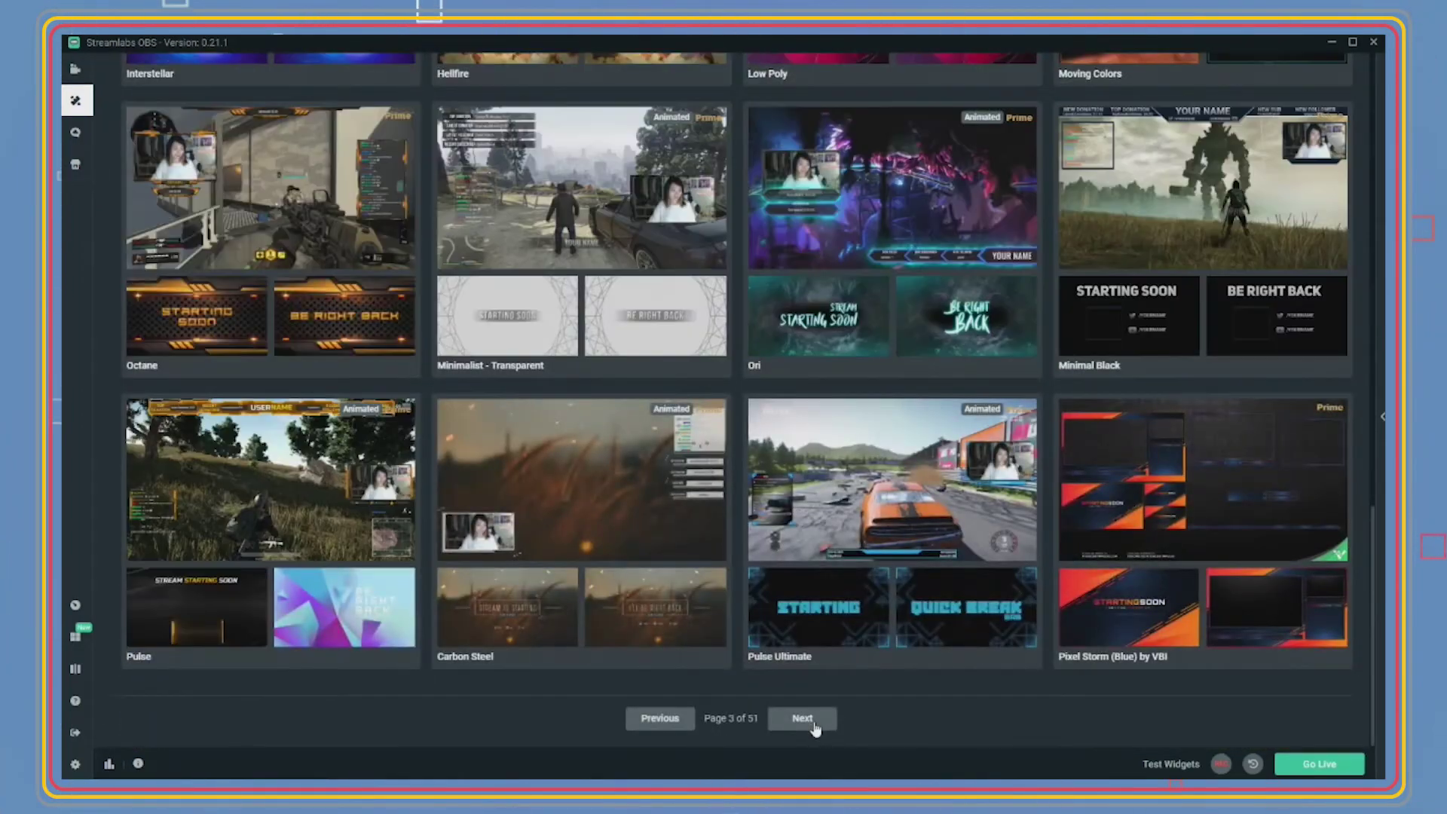
pyautogui.click(804, 718)
pyautogui.scroll(-5, 816, 700)
pyautogui.scroll(-10, 815, 697)
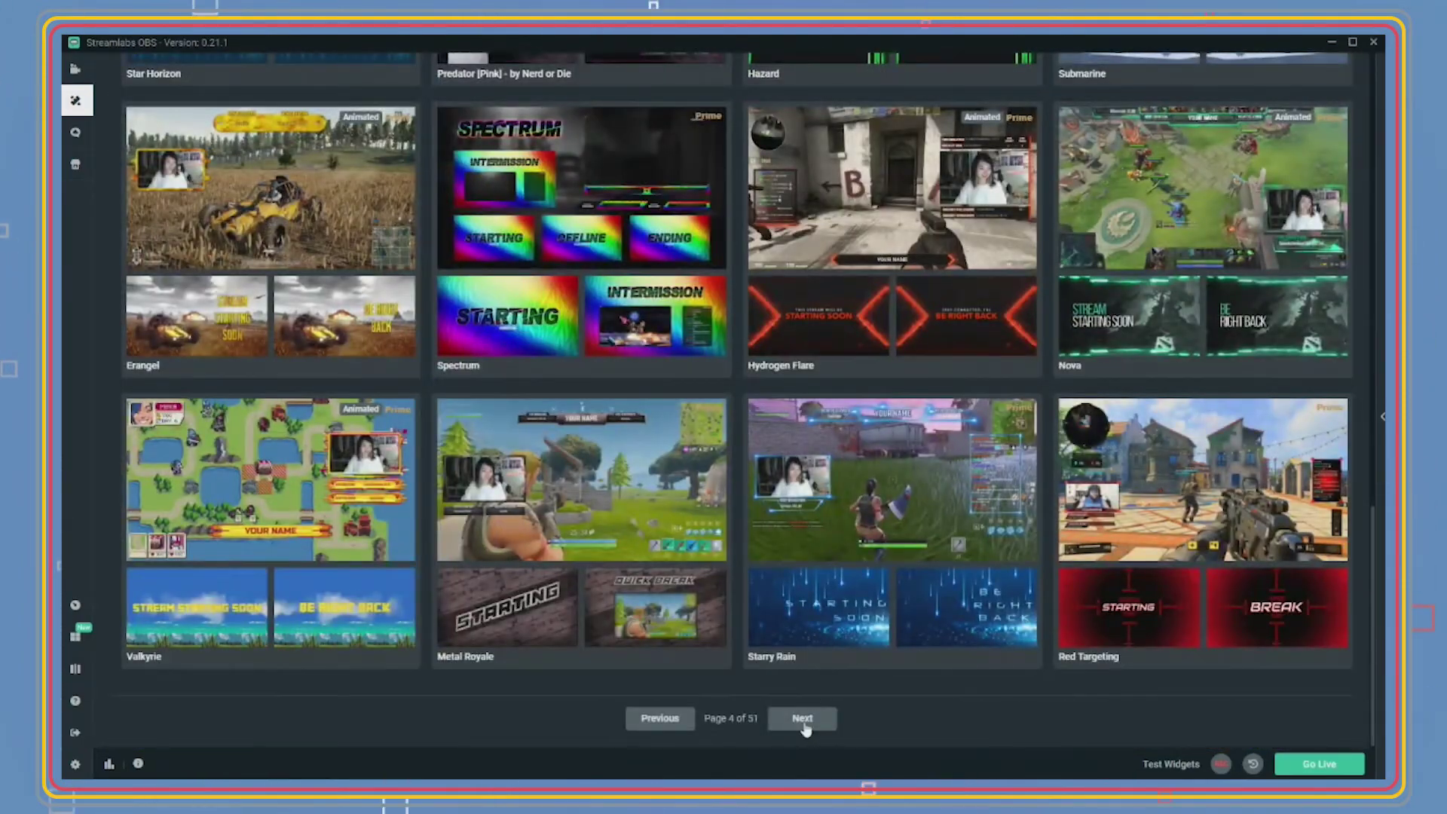
pyautogui.click(803, 720)
pyautogui.scroll(-5, 827, 637)
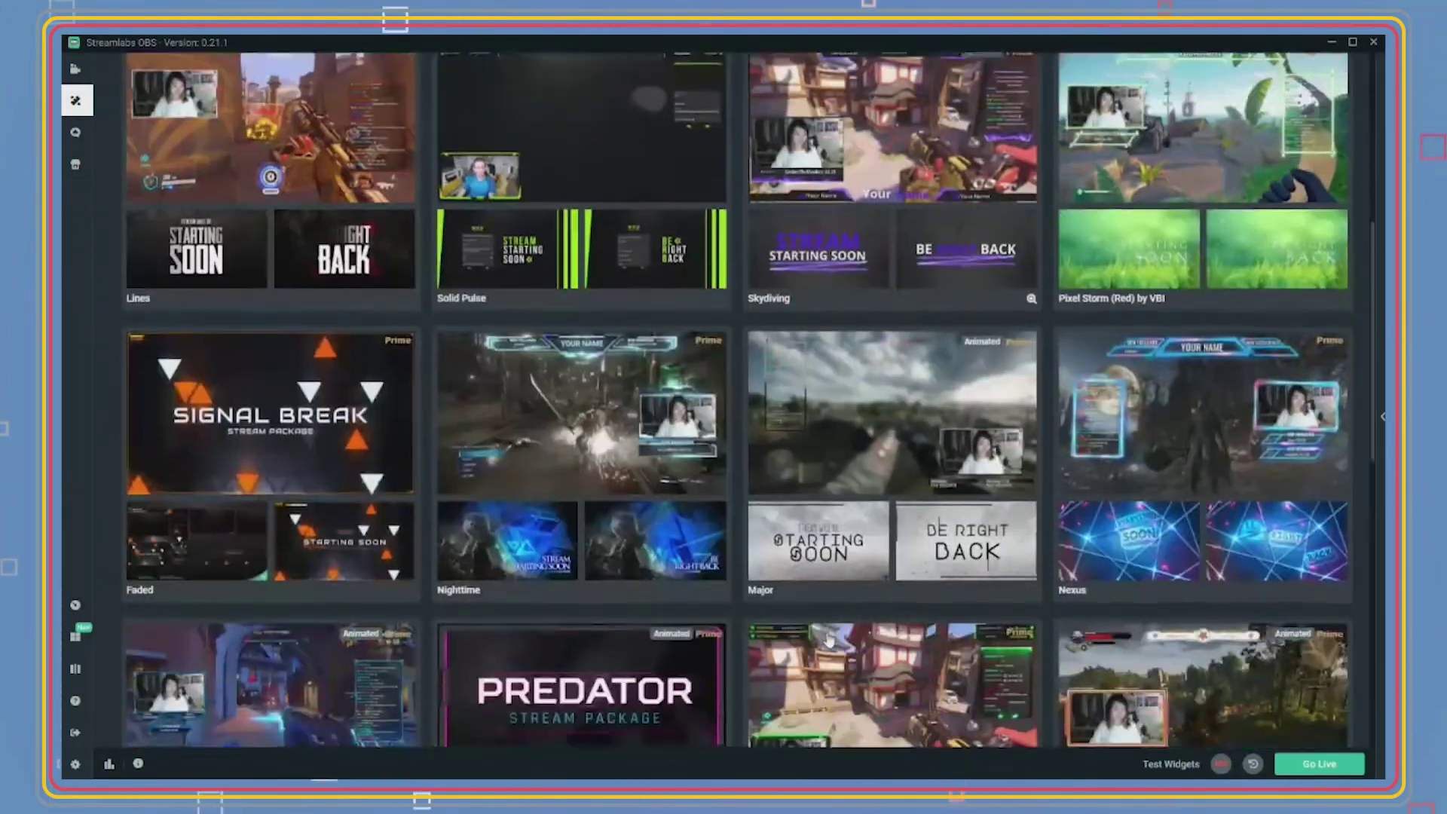
pyautogui.scroll(-10, 827, 639)
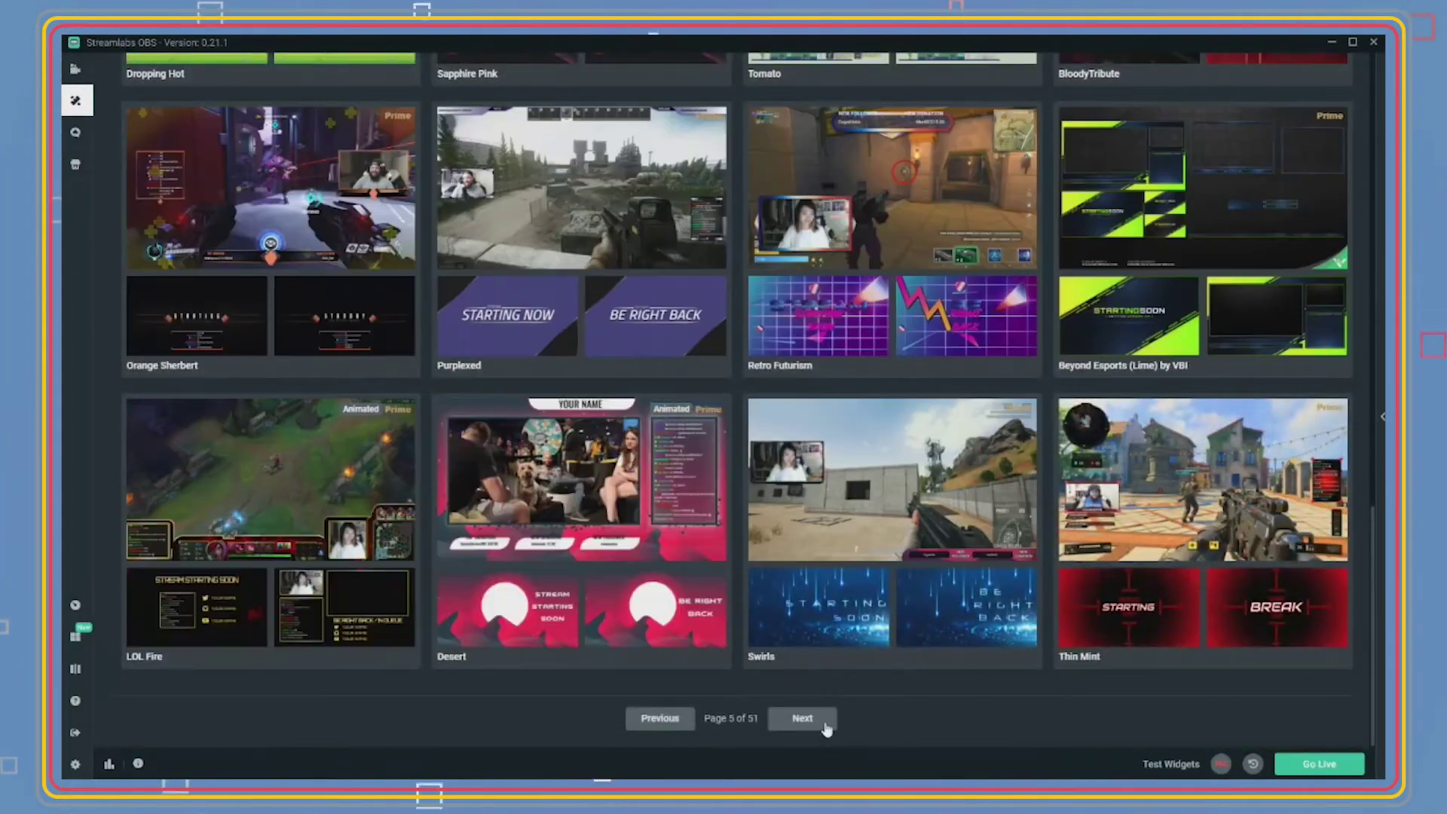
pyautogui.click(825, 724)
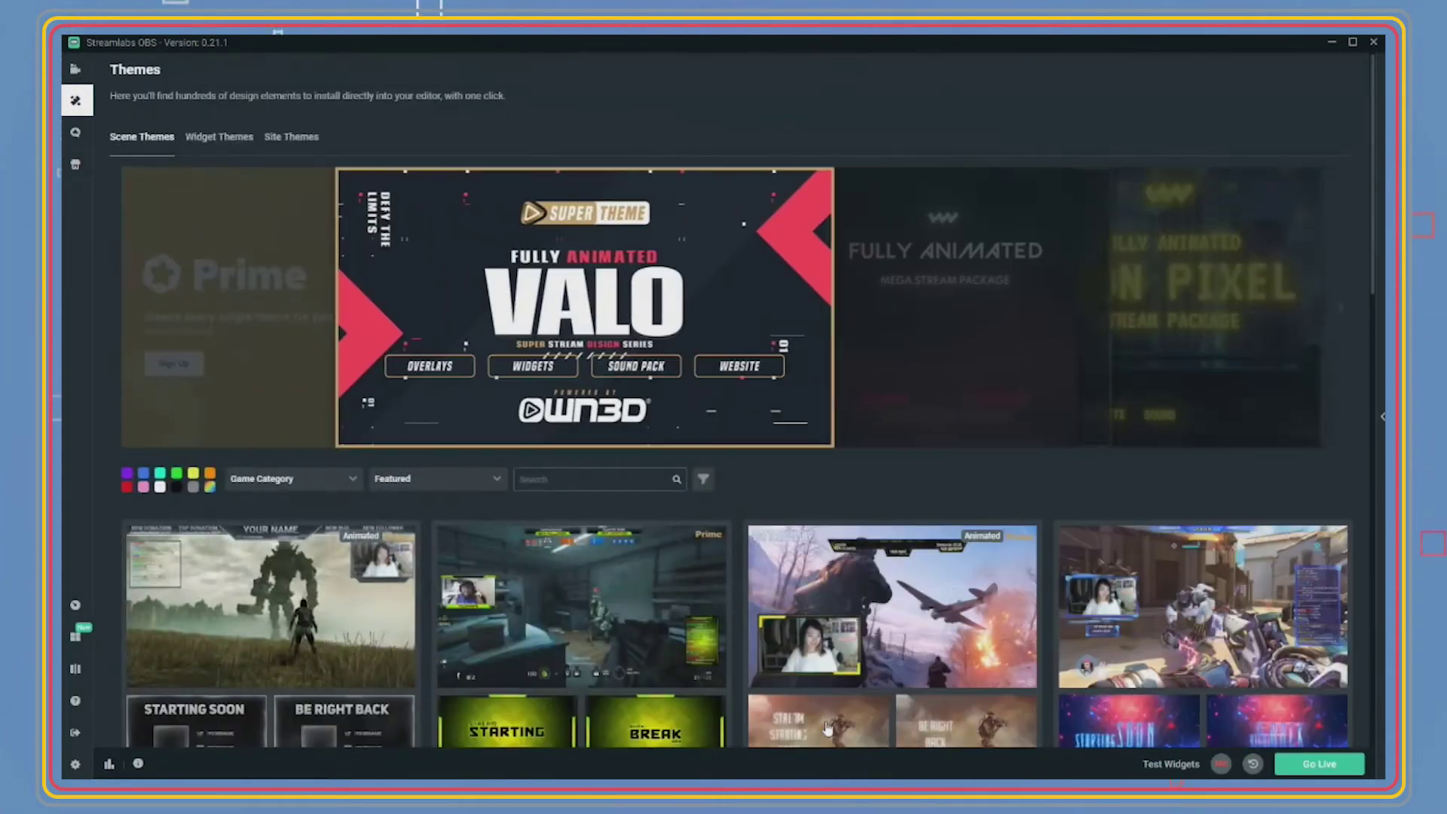
# Step: Check the Game Category and sort filters, search 'free', and open Facebook Gaming Lightspeed
pyautogui.click(315, 481)
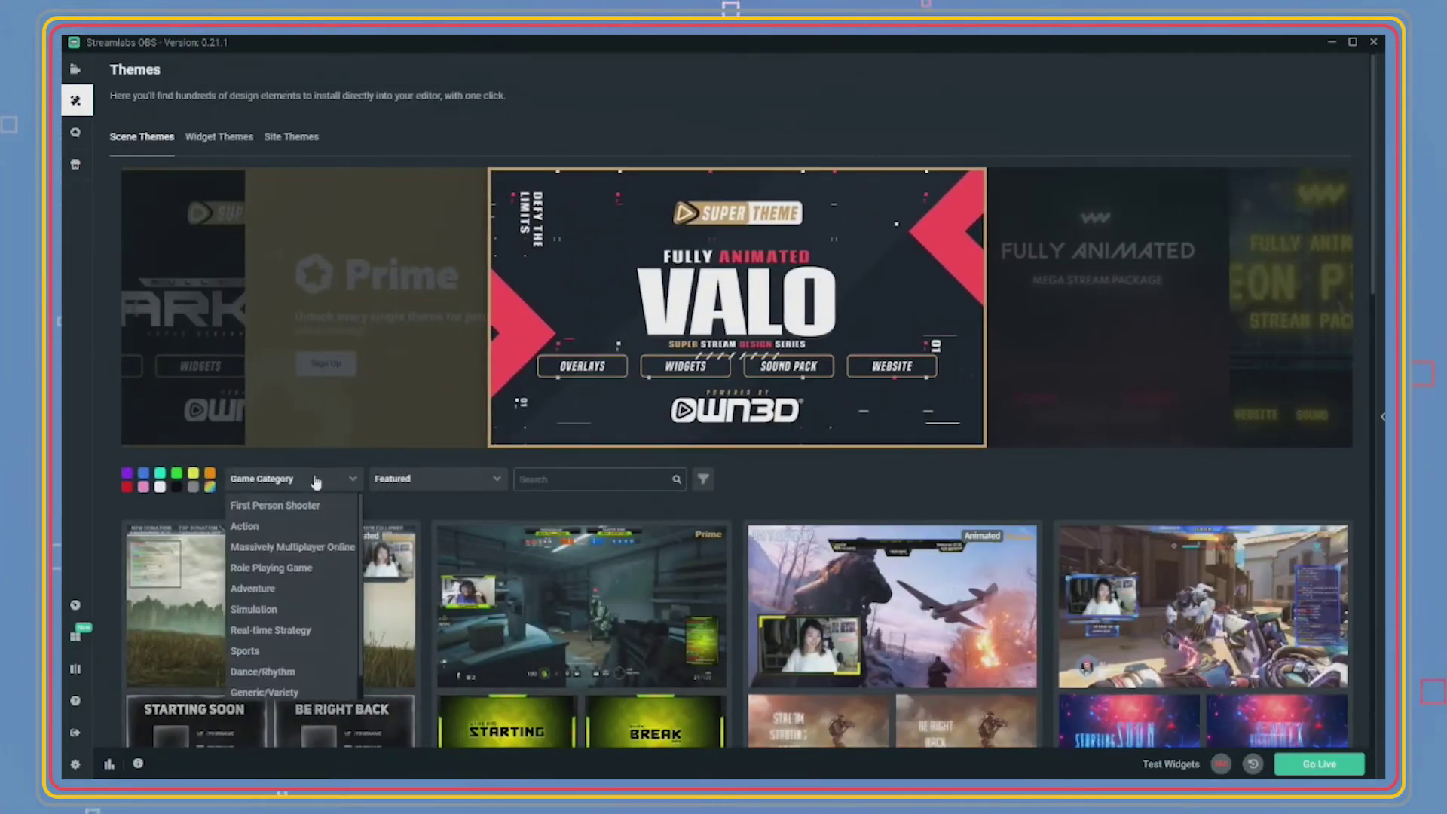
pyautogui.click(424, 481)
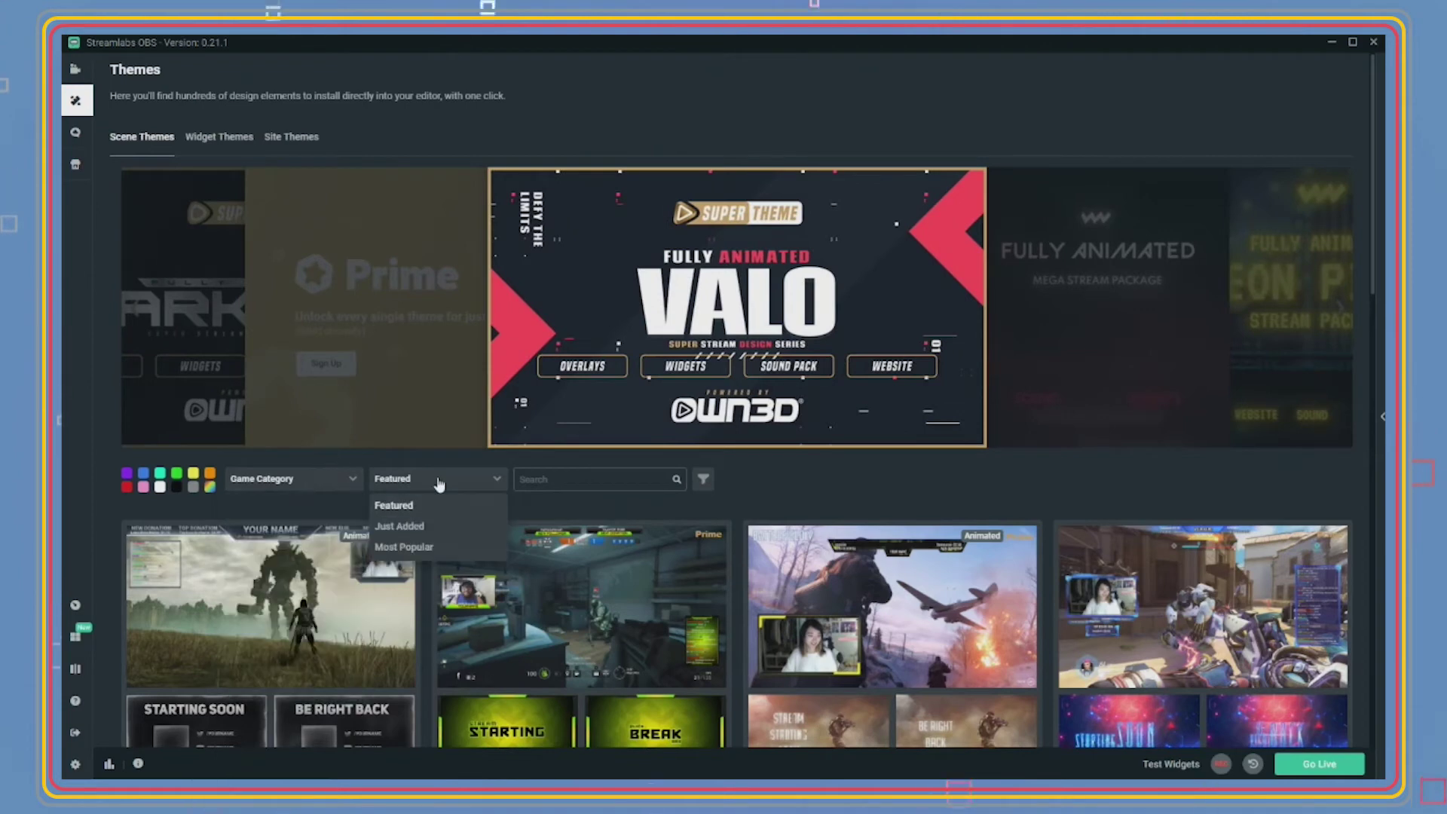
pyautogui.click(576, 481)
pyautogui.write('free')
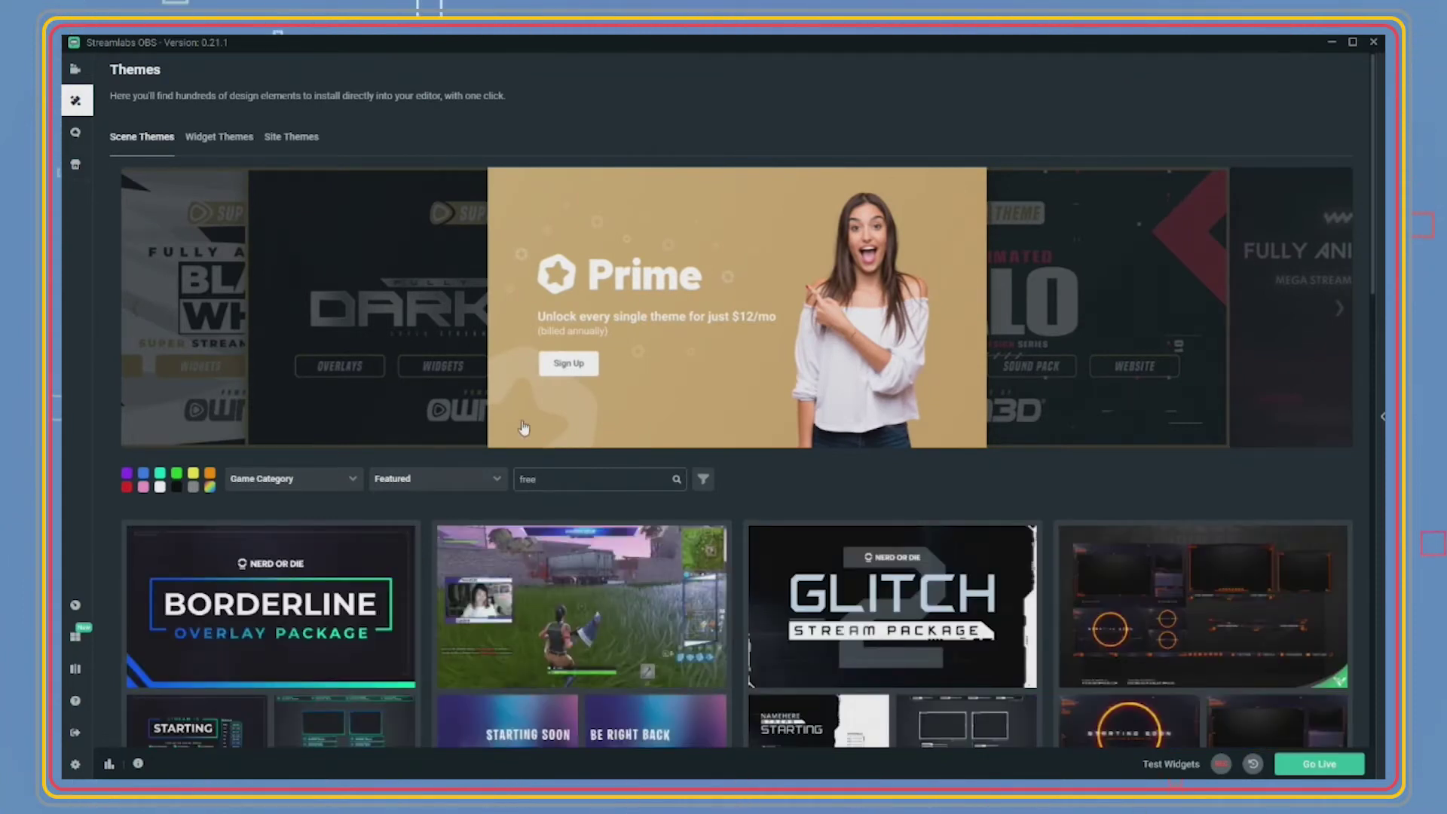
pyautogui.scroll(-2, 870, 323)
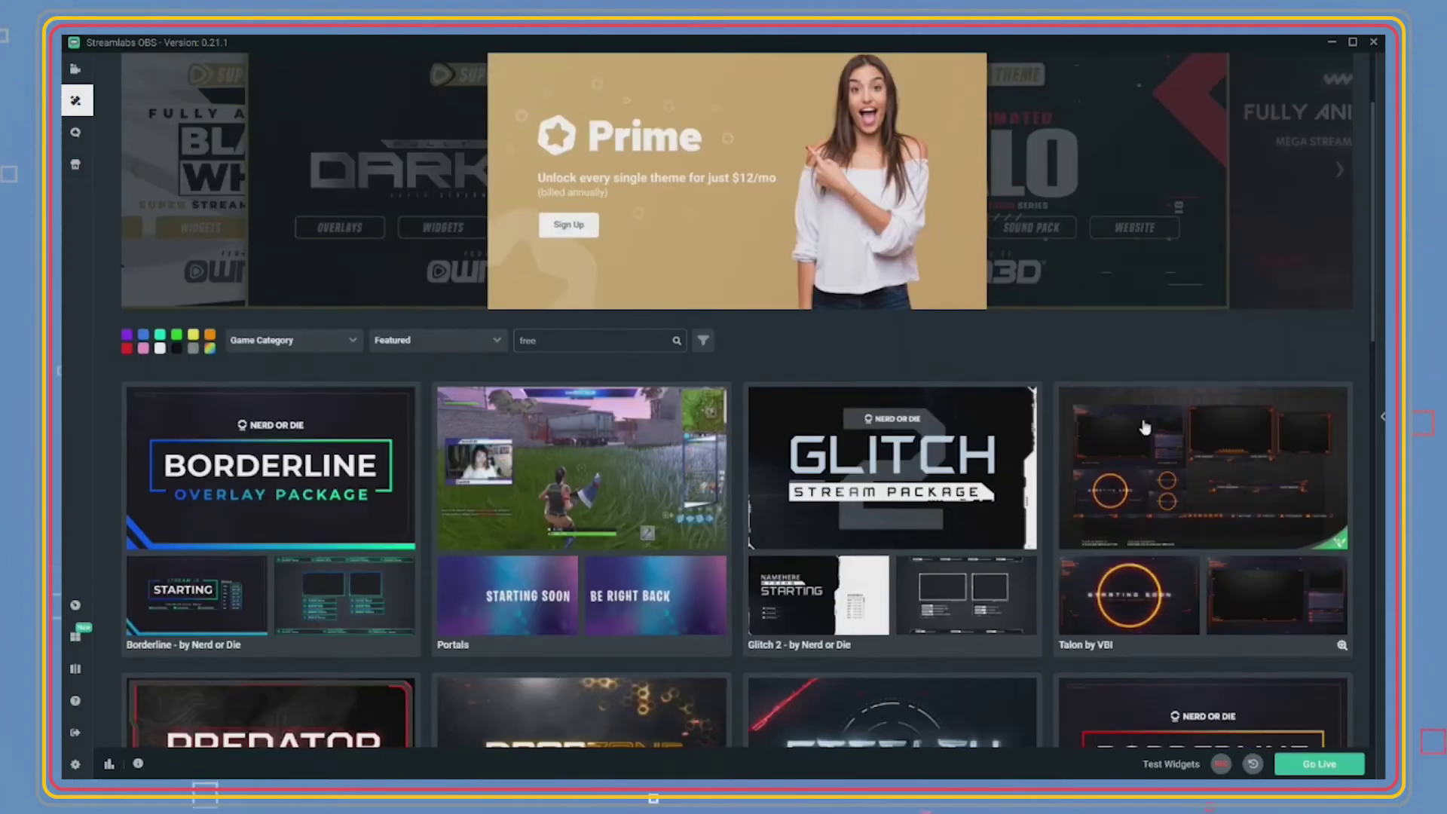
pyautogui.scroll(-2, 1145, 428)
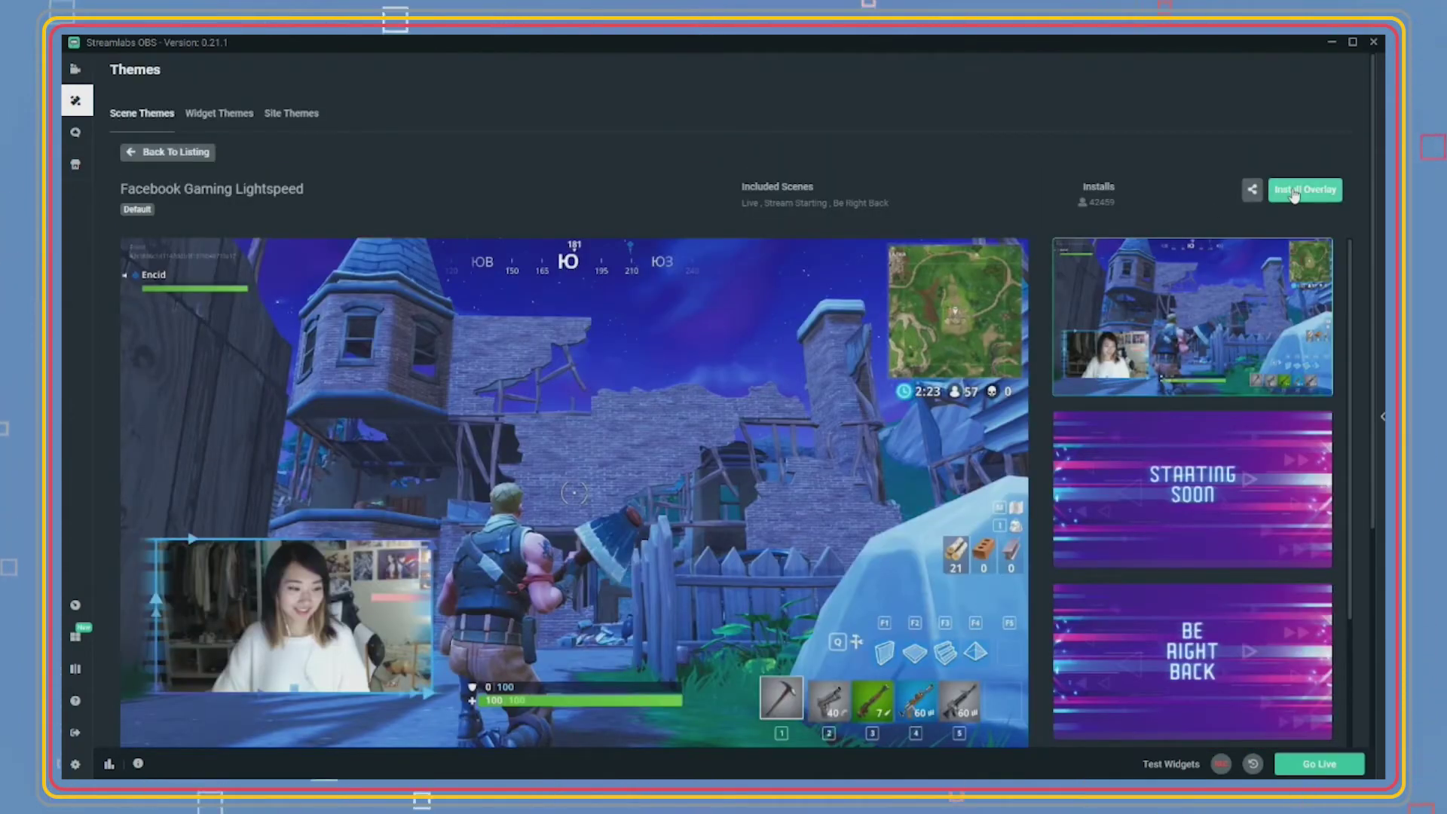
pyautogui.click(1293, 194)
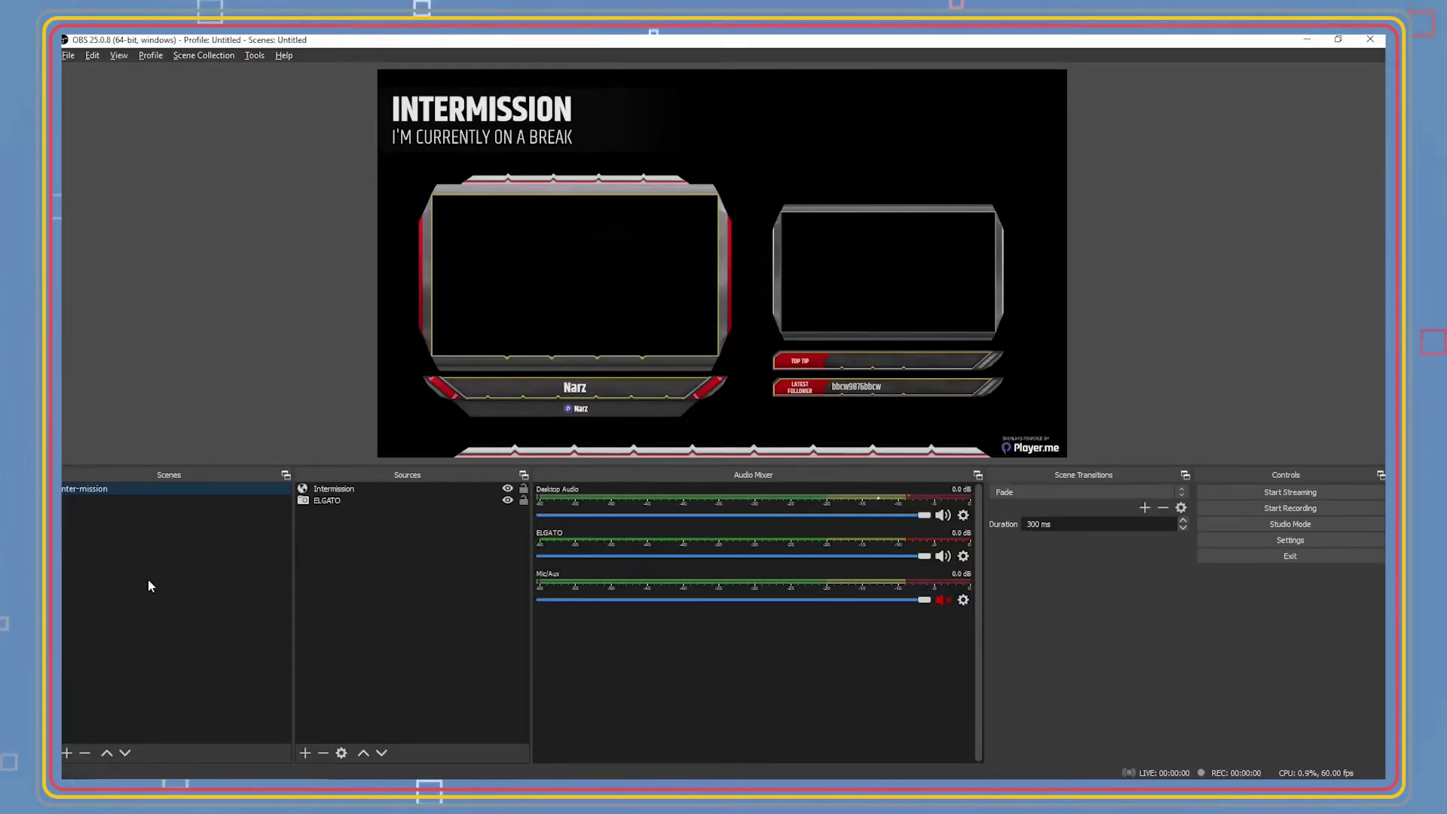
# Step: Add a Game scene and start a Browser source in it, after the name 'Game' proved taken
pyautogui.click(67, 753)
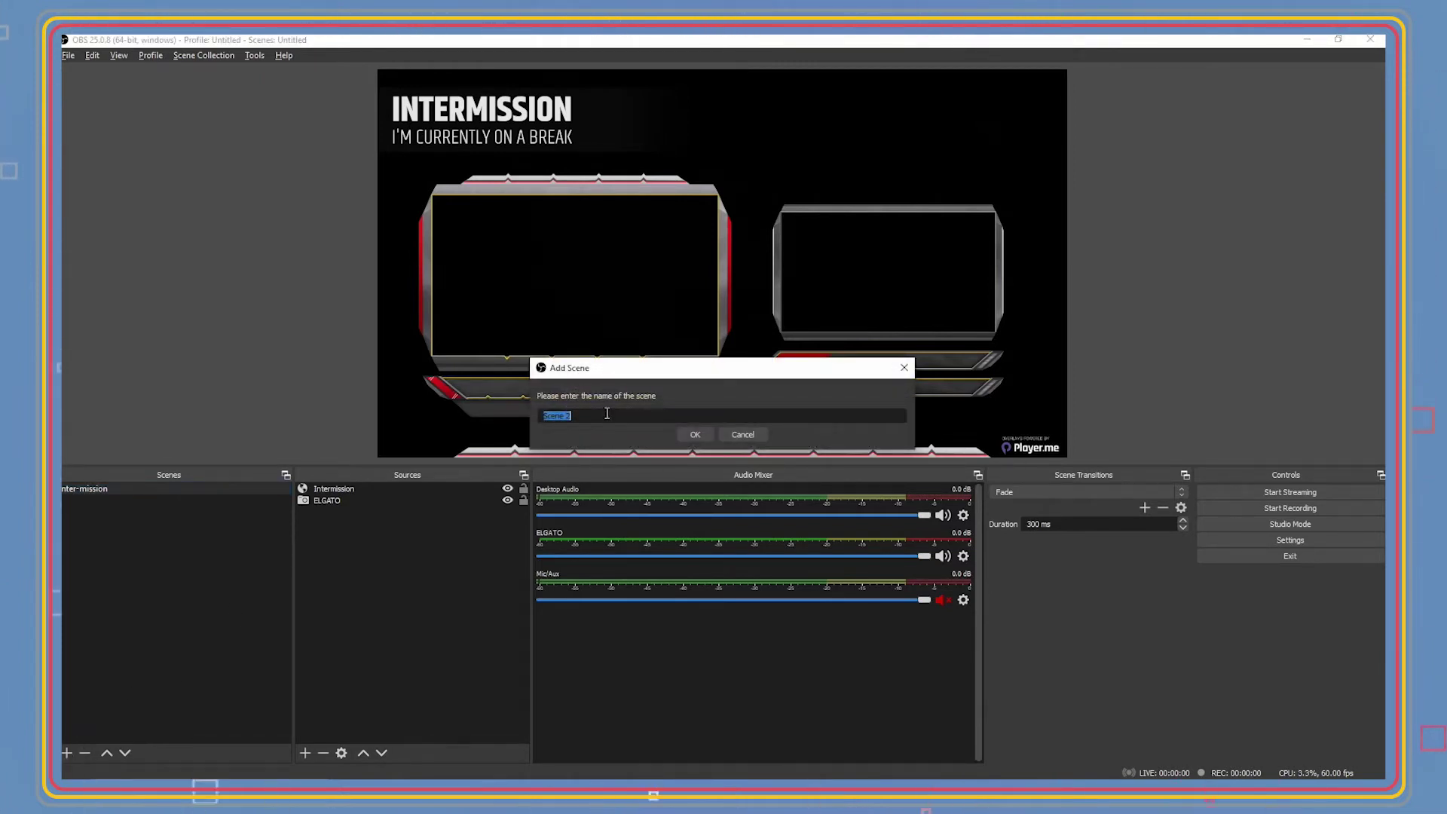
pyautogui.press('Return')
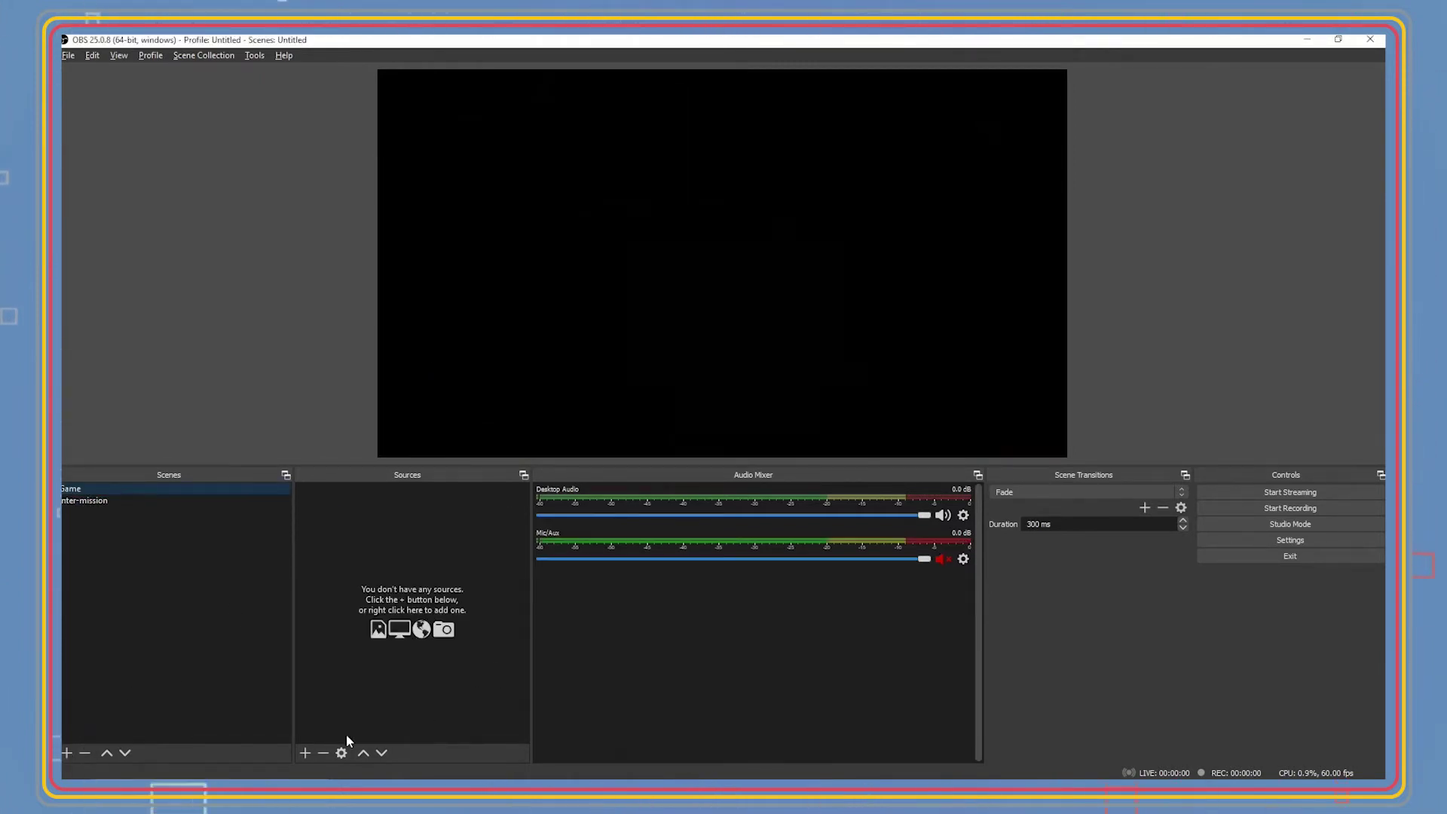
pyautogui.click(305, 753)
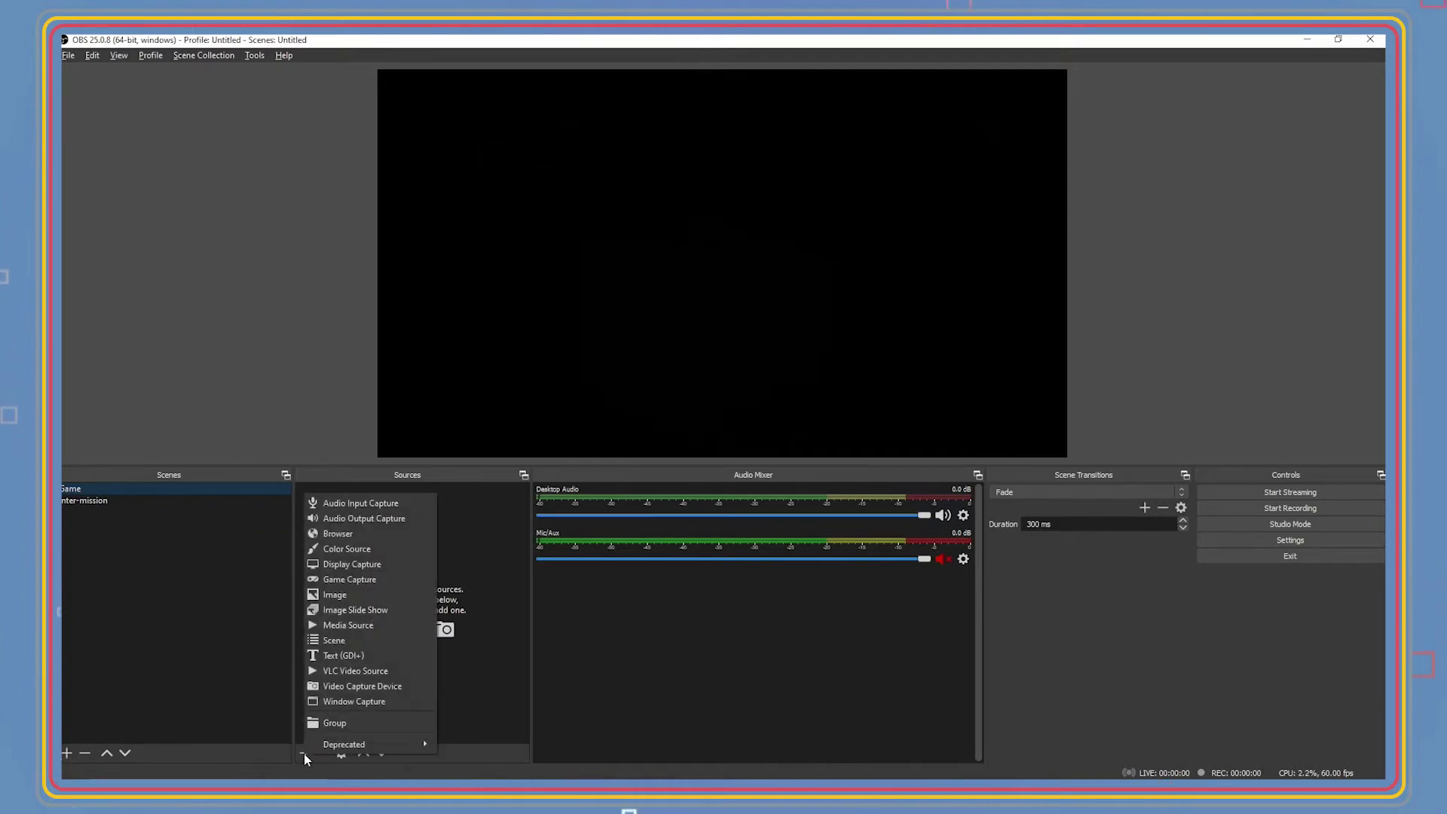
pyautogui.click(380, 535)
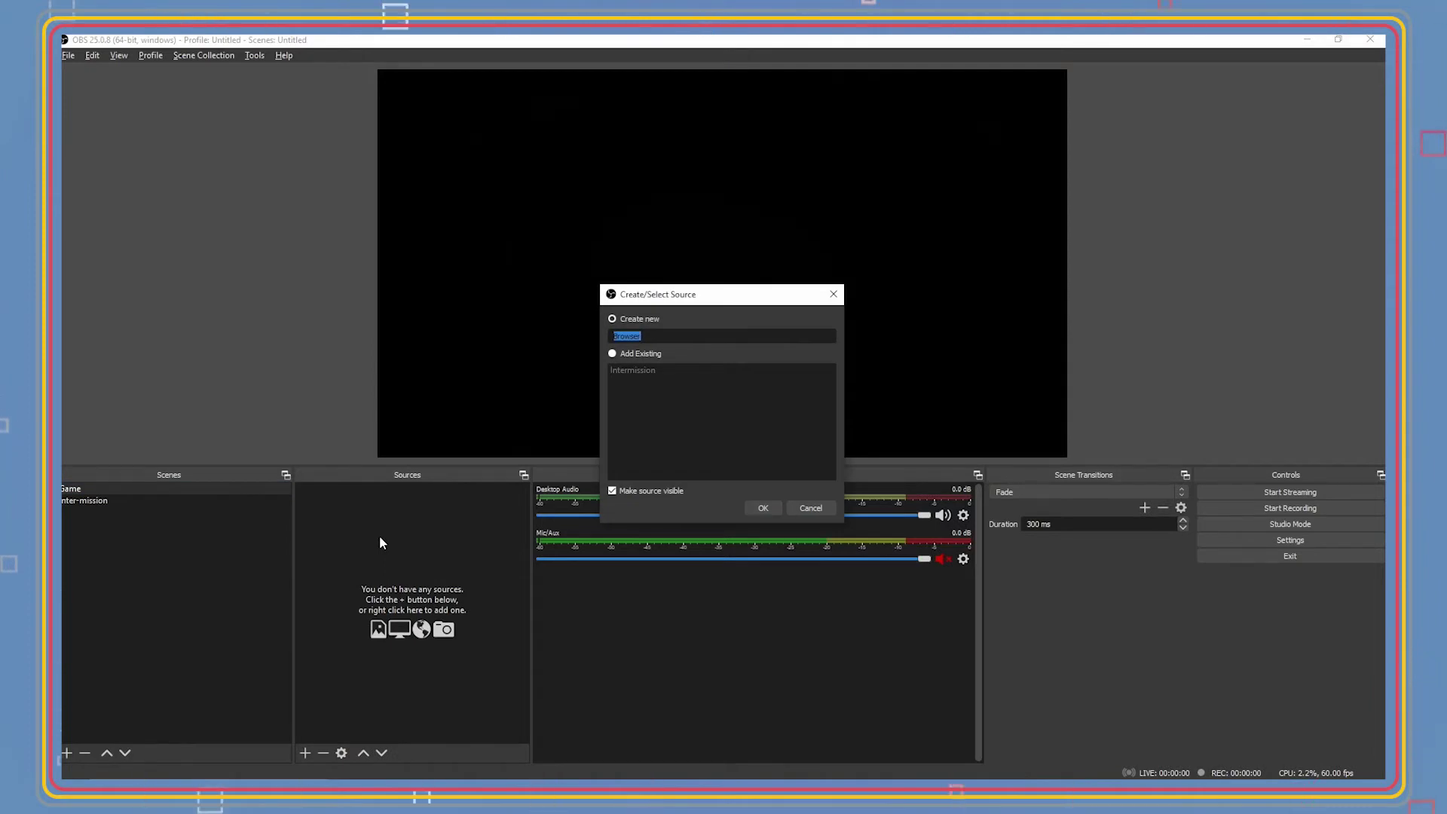
pyautogui.write('Game')
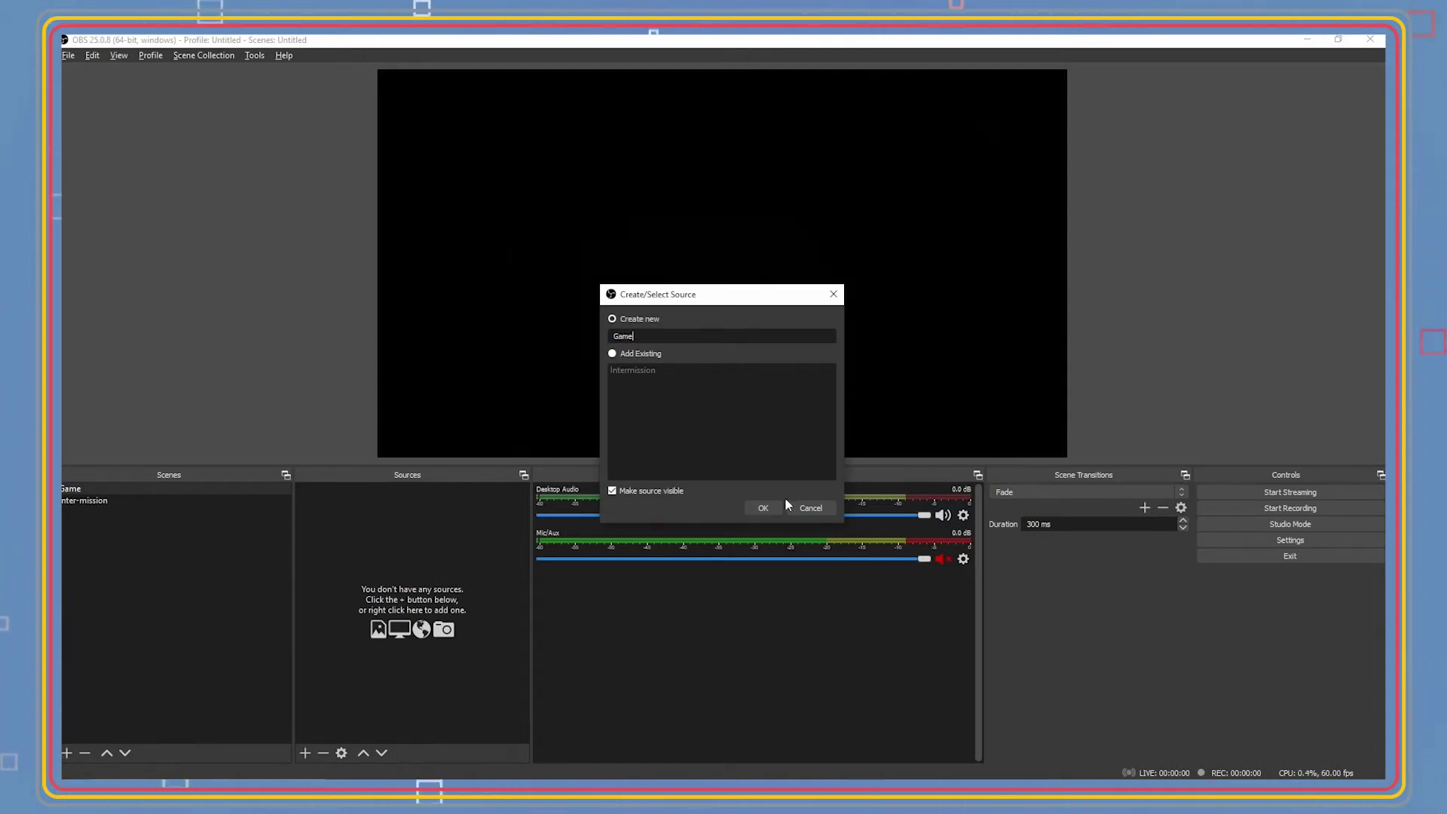
pyautogui.click(763, 508)
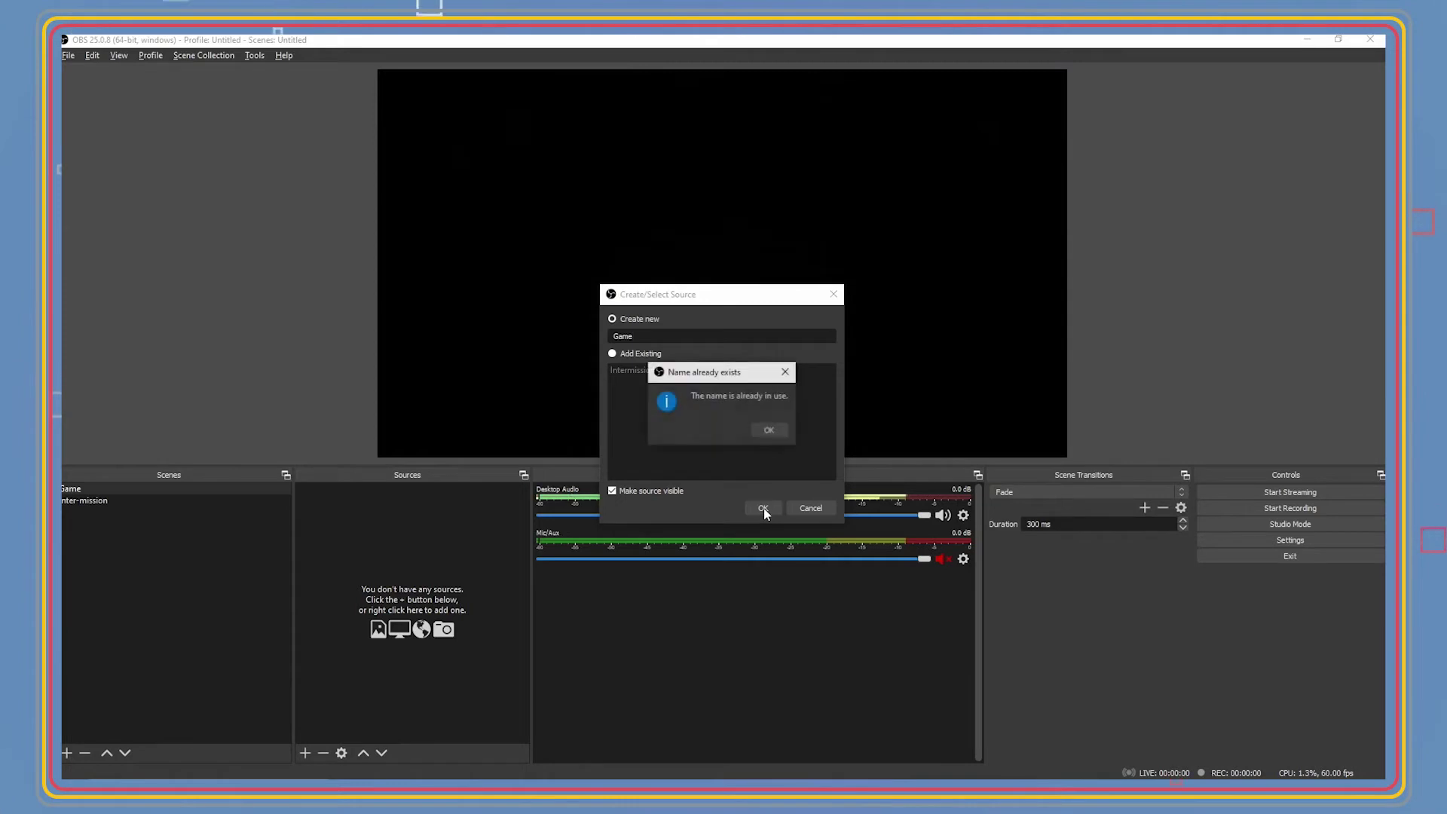
pyautogui.click(776, 435)
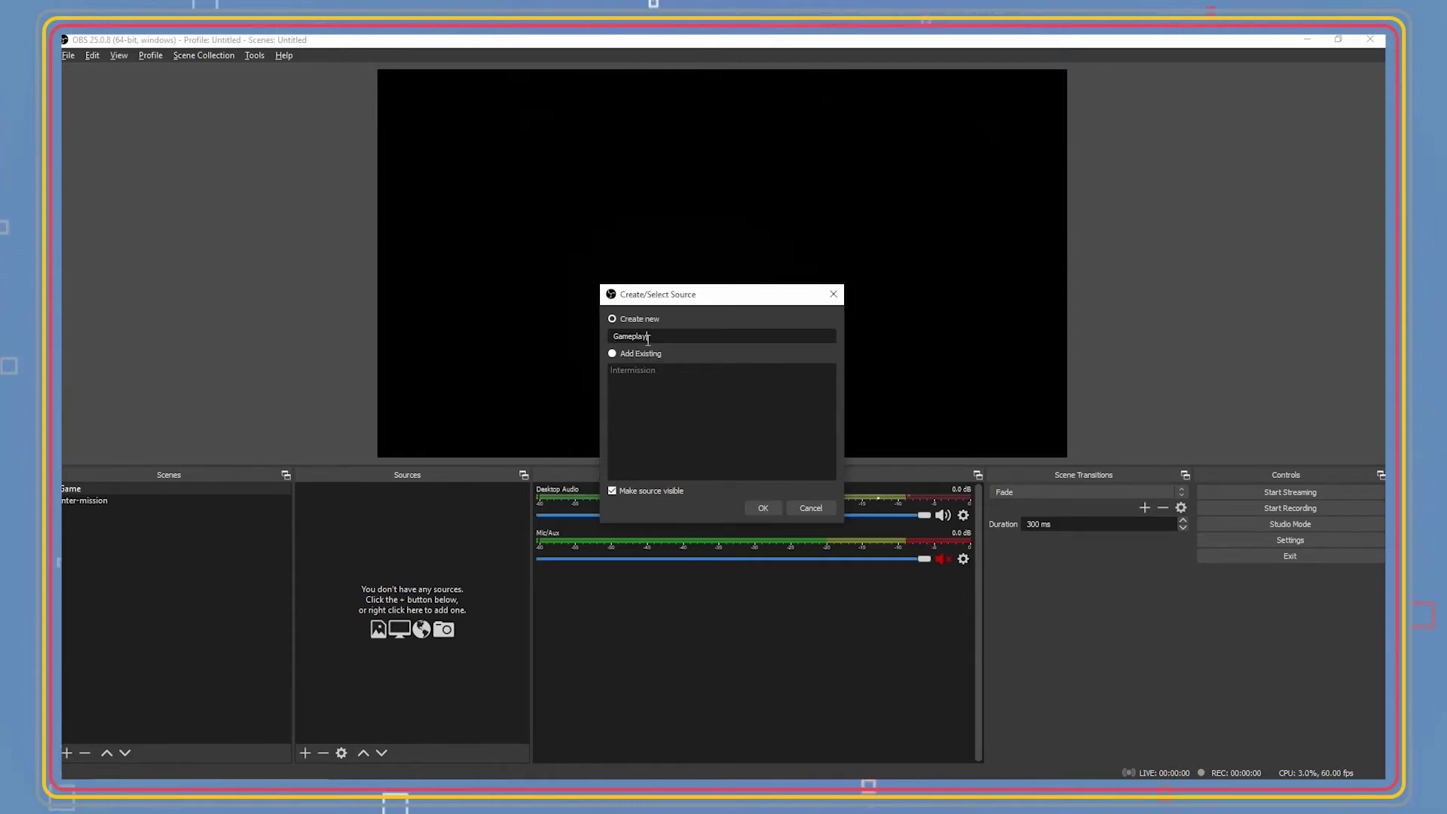
# Step: Create the Gameplay browser source with the pasted Player.me overlay URL at 1920×1080
pyautogui.click(762, 507)
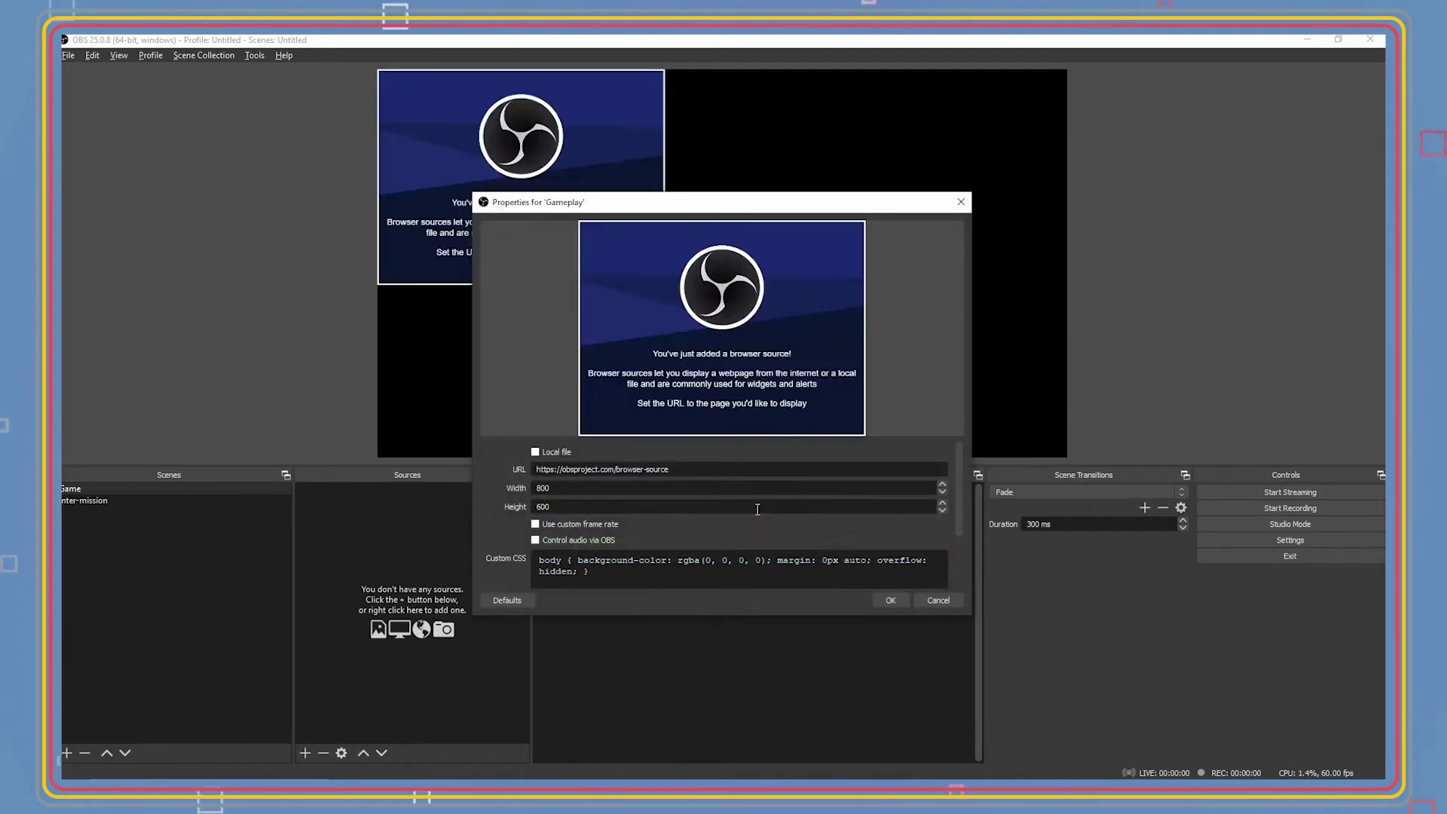
pyautogui.hotkey('ctrl', 'a')
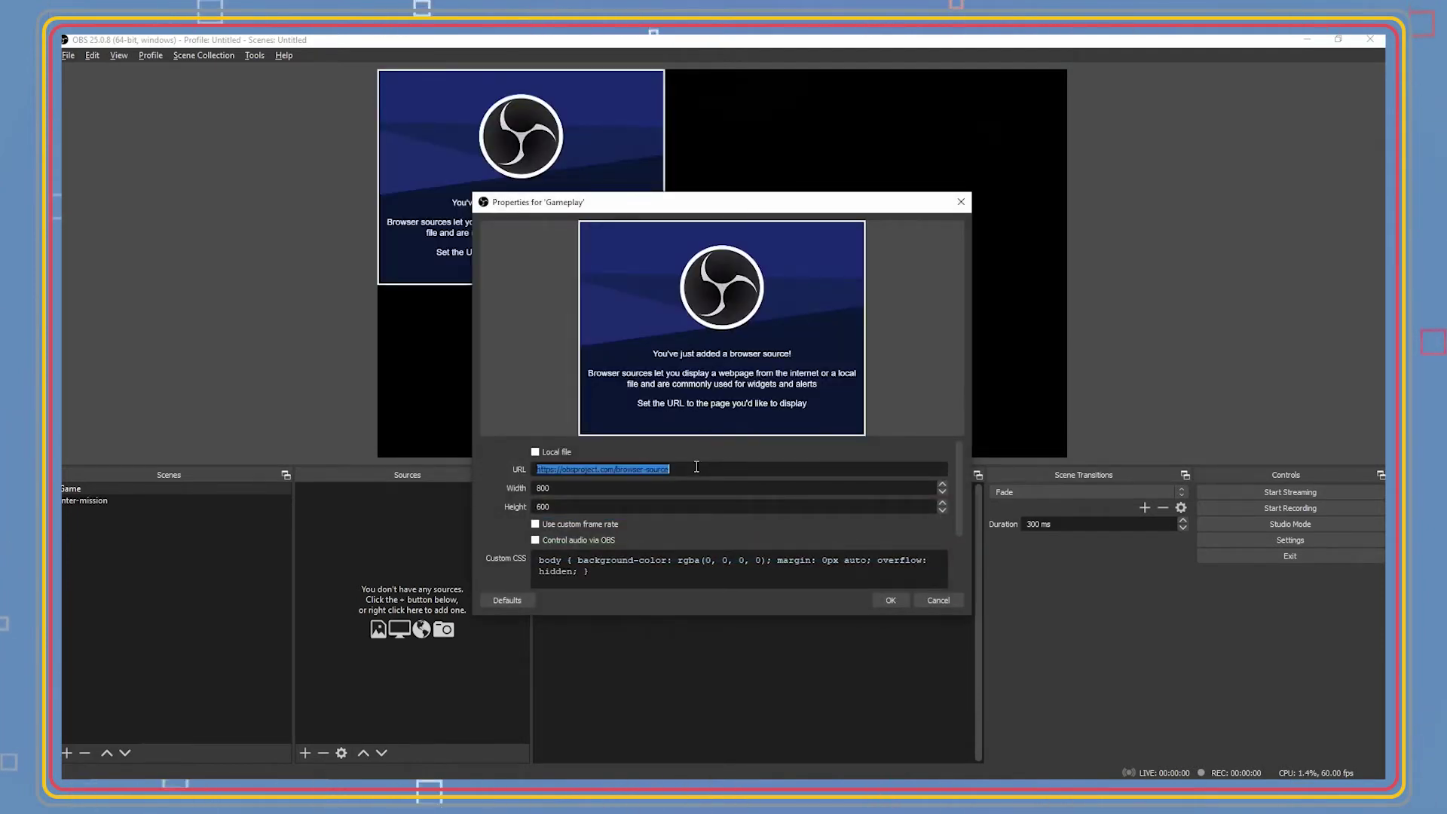
pyautogui.write('https://overlay.player.me/91MEFEWpDBoq91id')
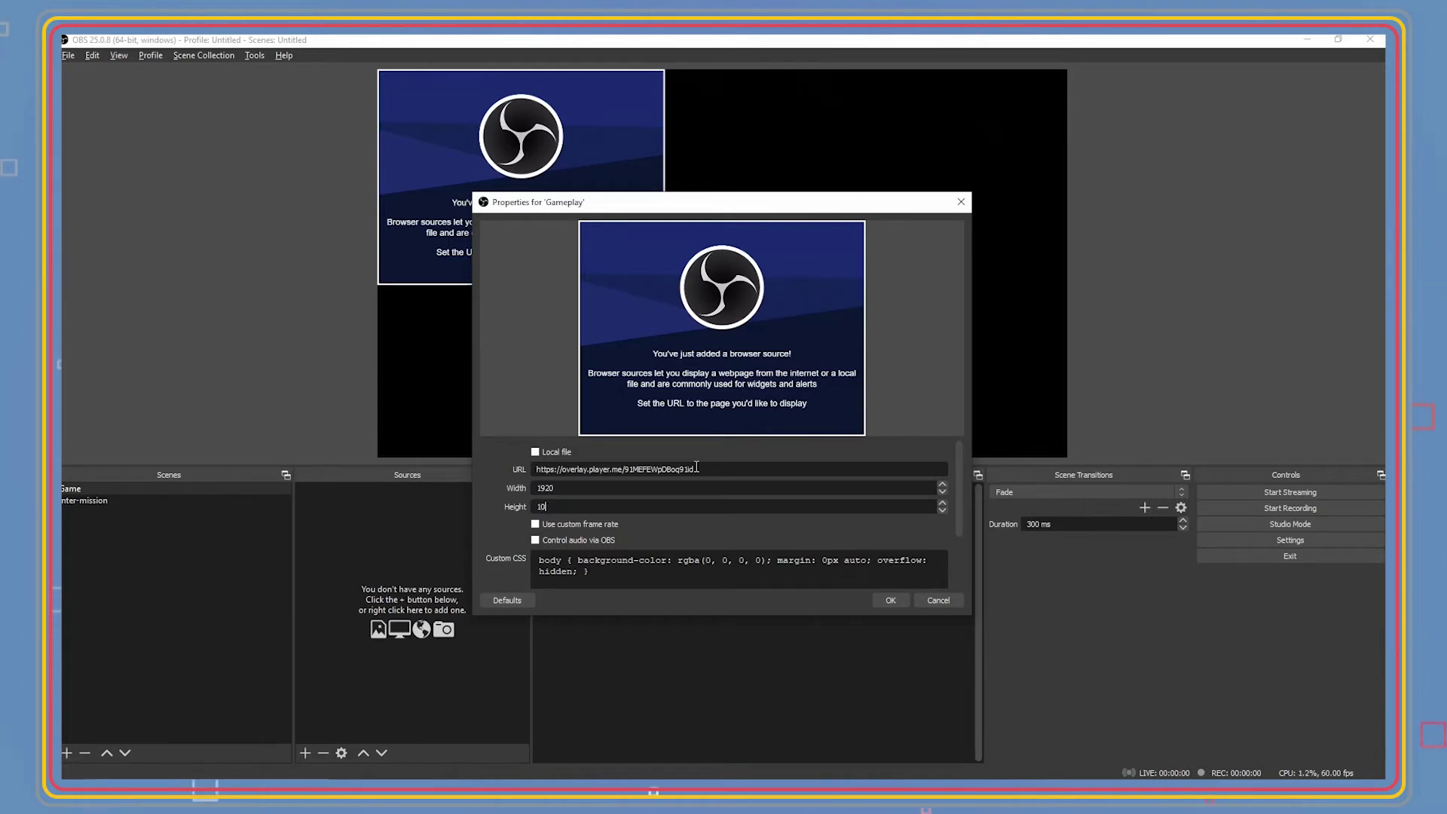
pyautogui.click(884, 600)
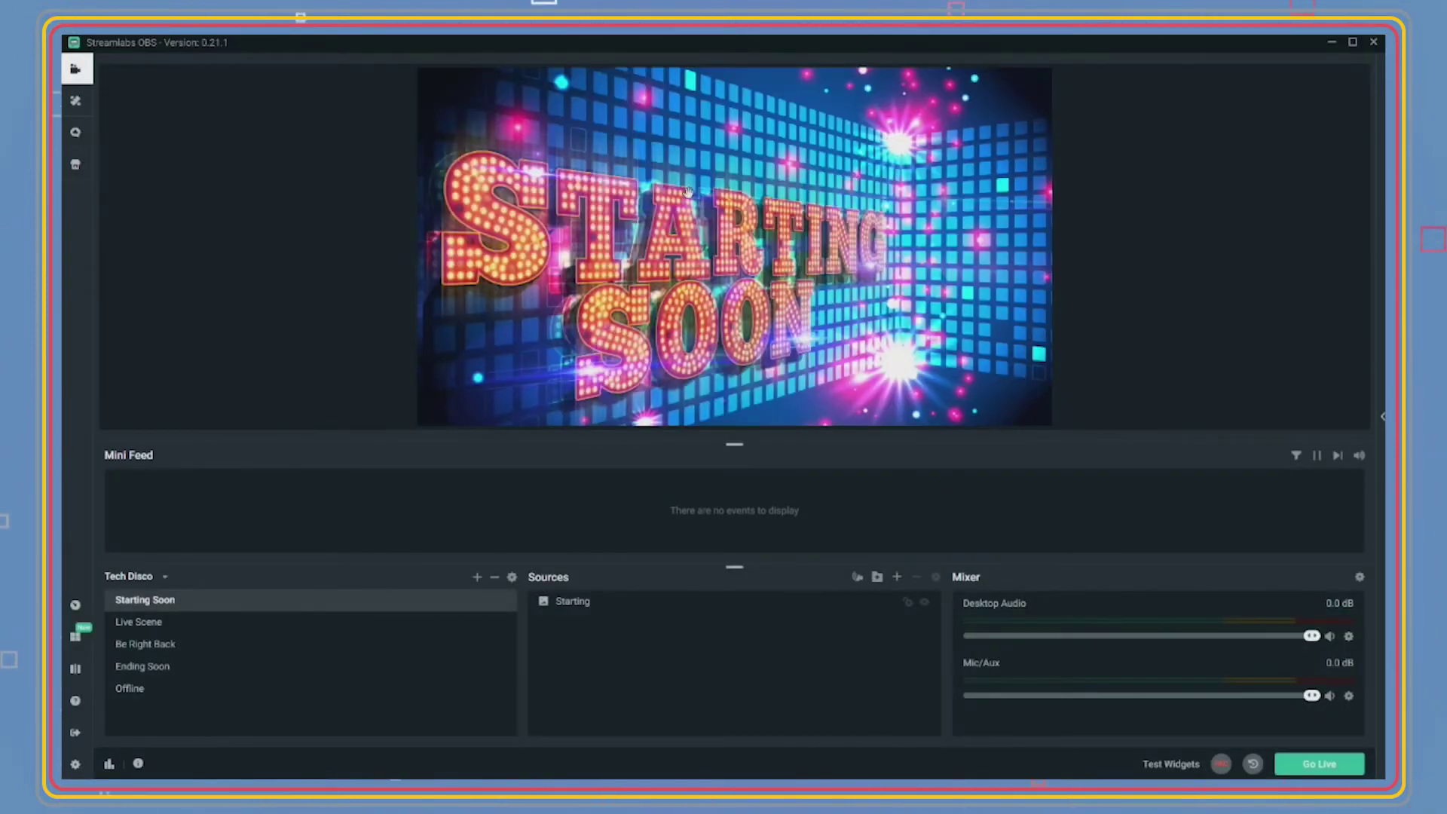
# Step: Preview the Tech Disco Live Scene, Be Right Back, Ending Soon and Offline scenes in turn
pyautogui.click(226, 624)
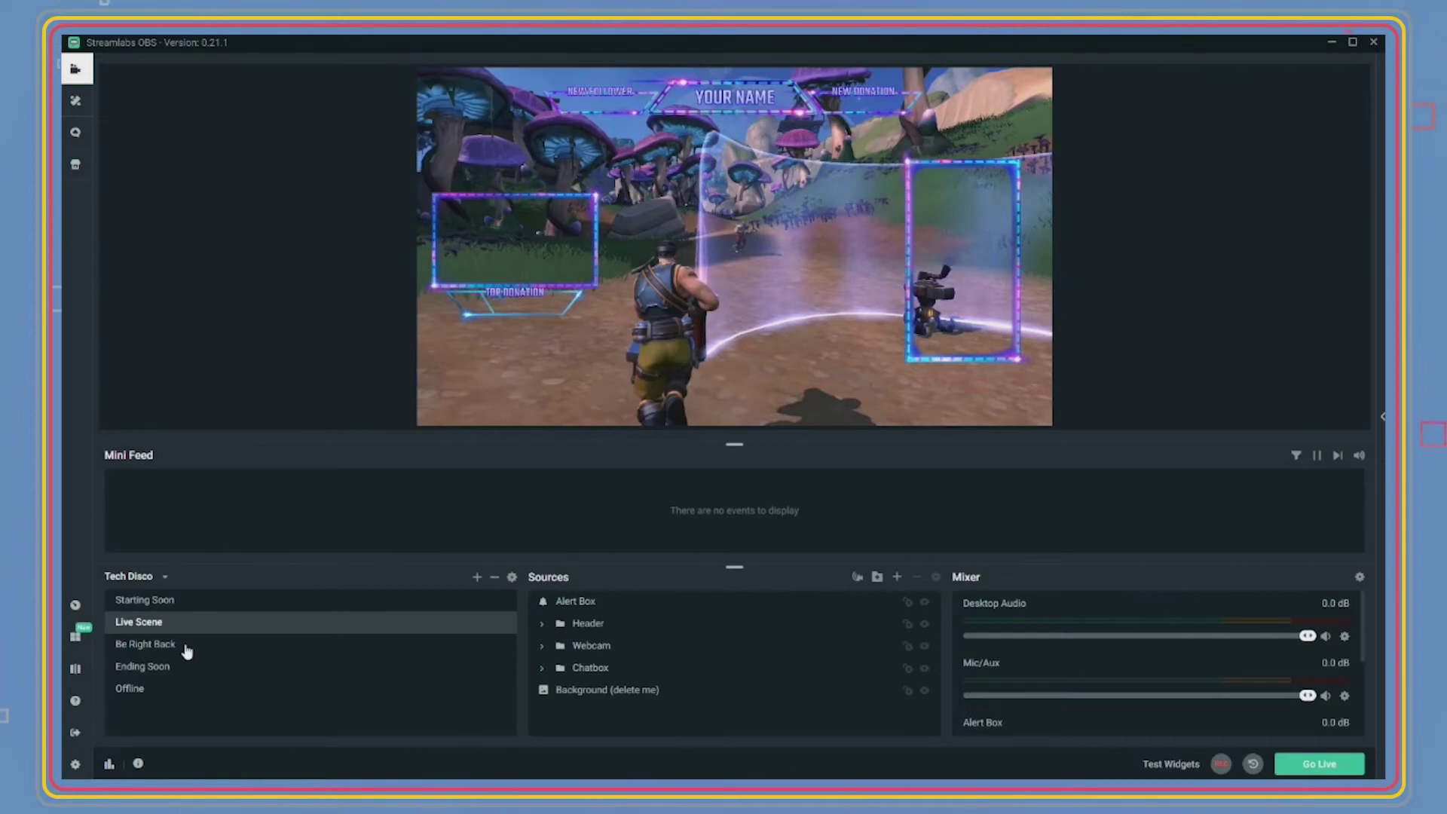
pyautogui.click(187, 651)
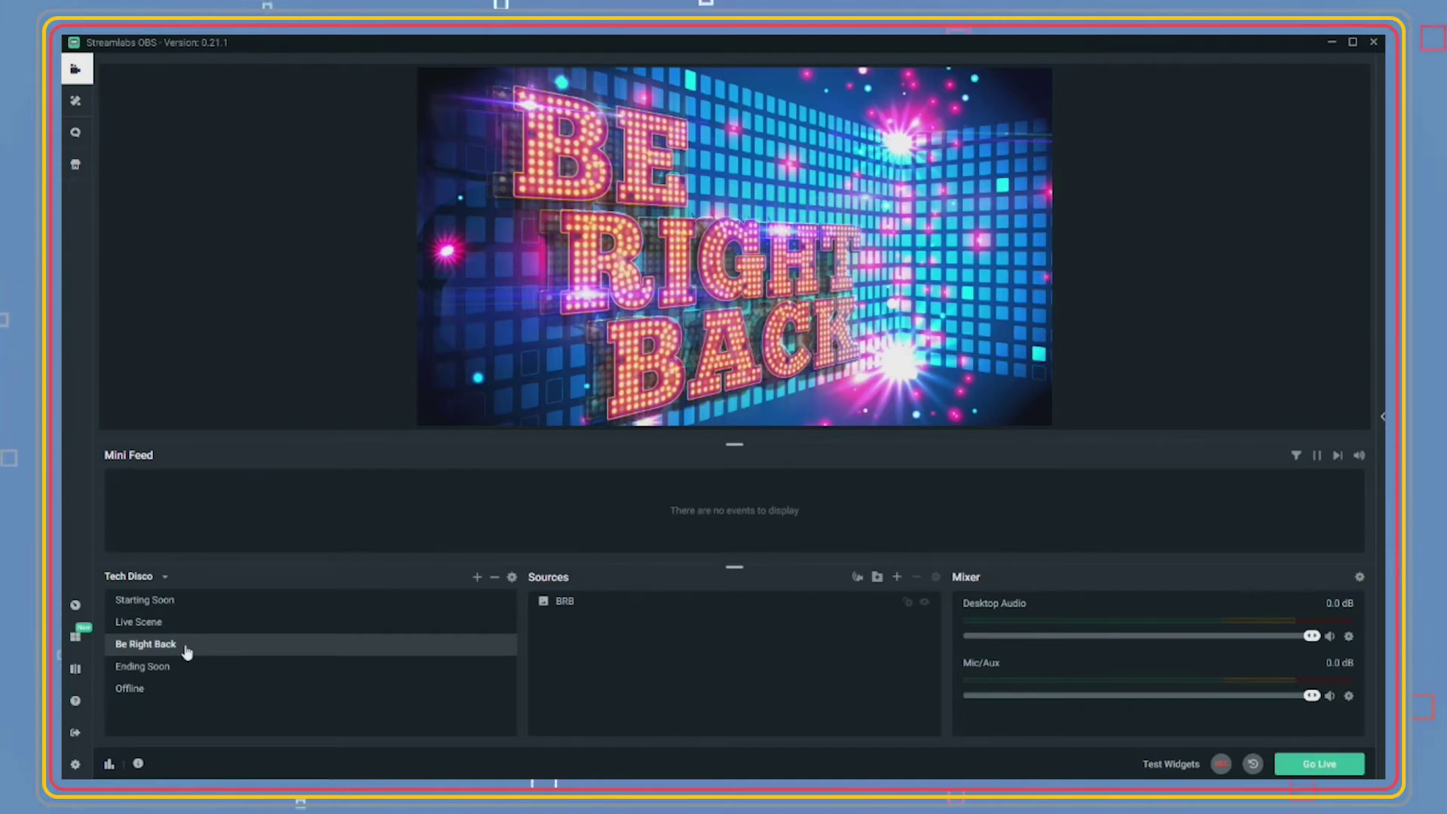
pyautogui.click(215, 667)
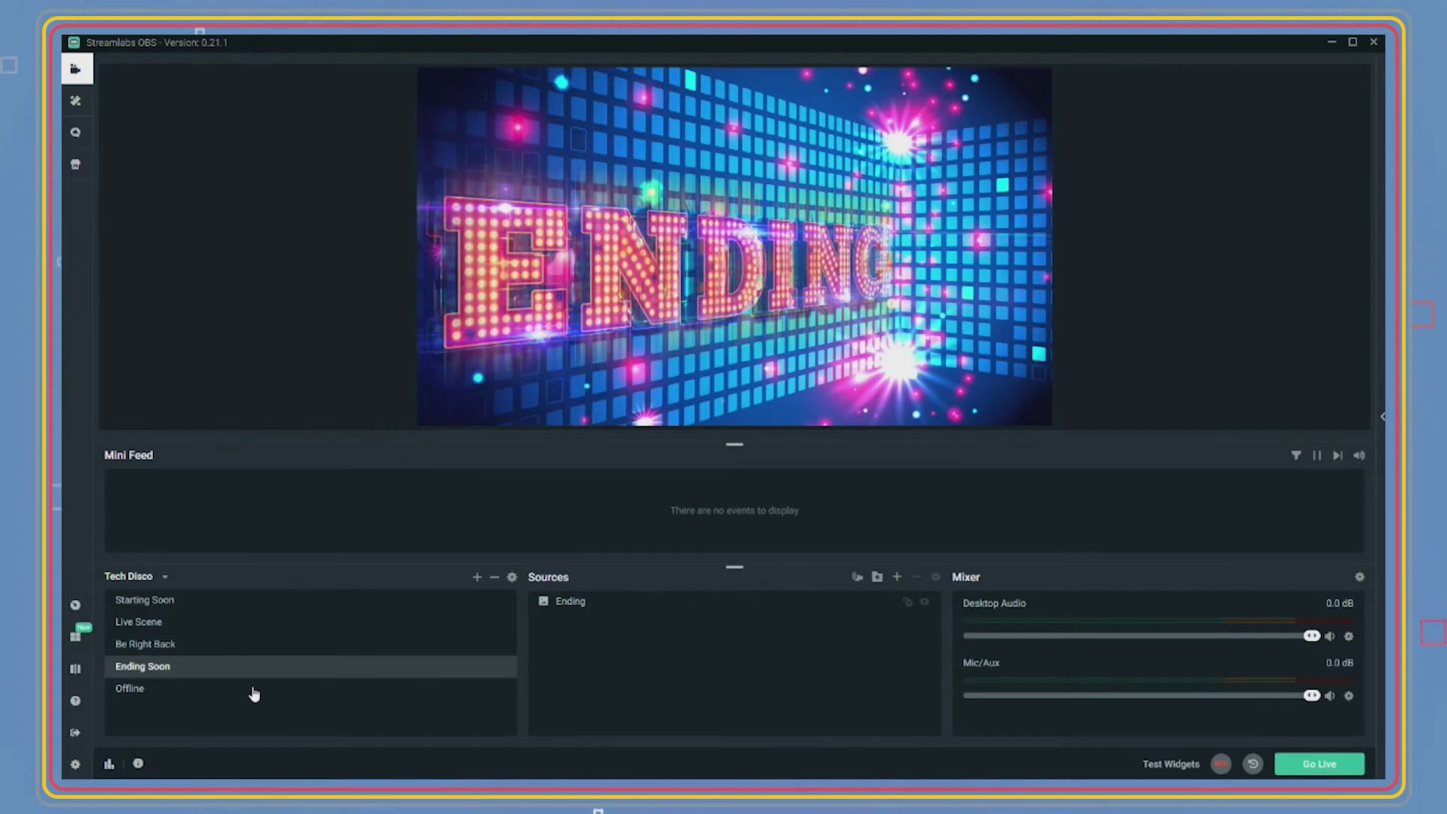
pyautogui.click(254, 694)
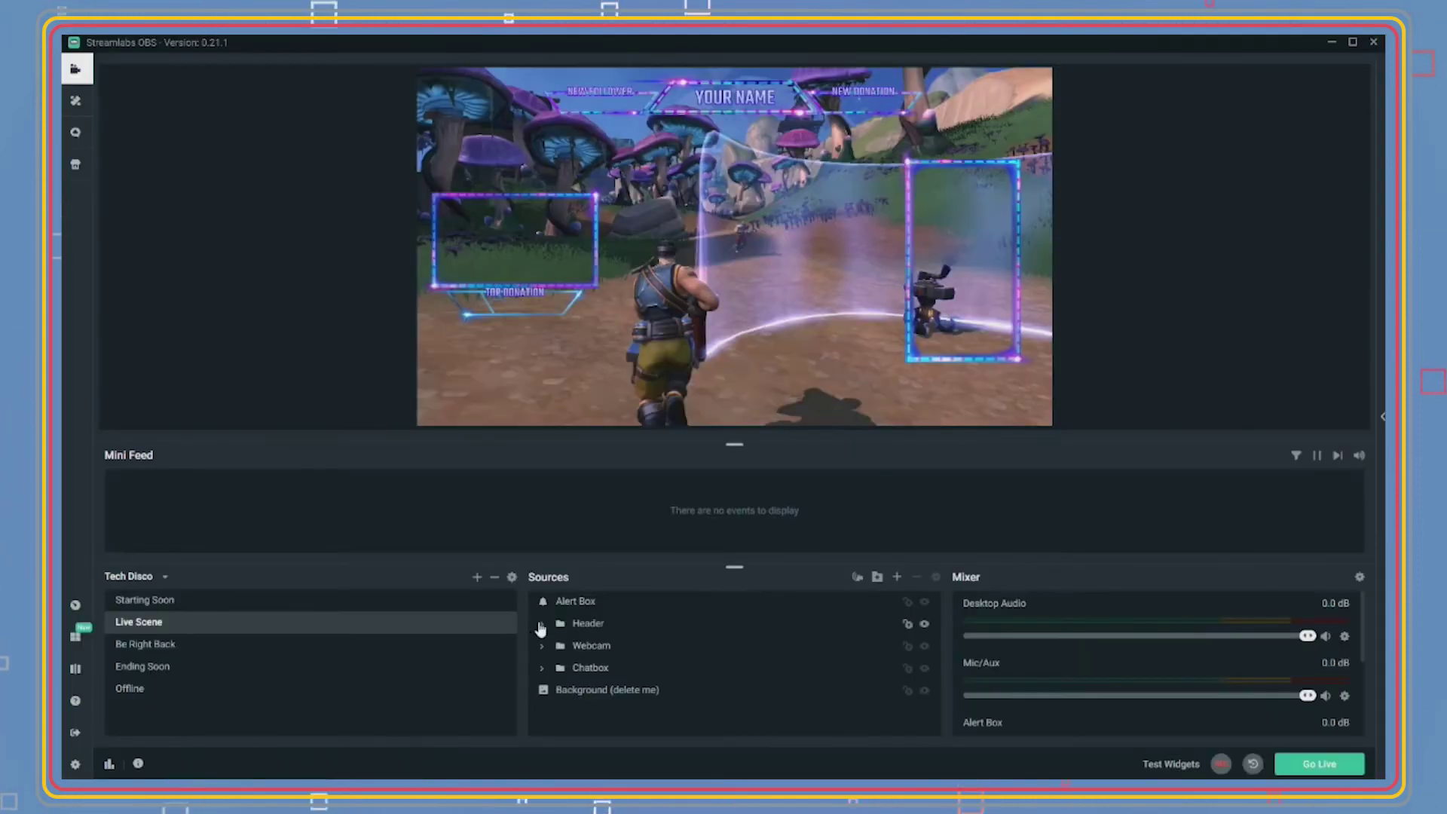
# Step: Expand the Header folder, shrink the preview, and open the Chatbox widget's settings
pyautogui.click(542, 622)
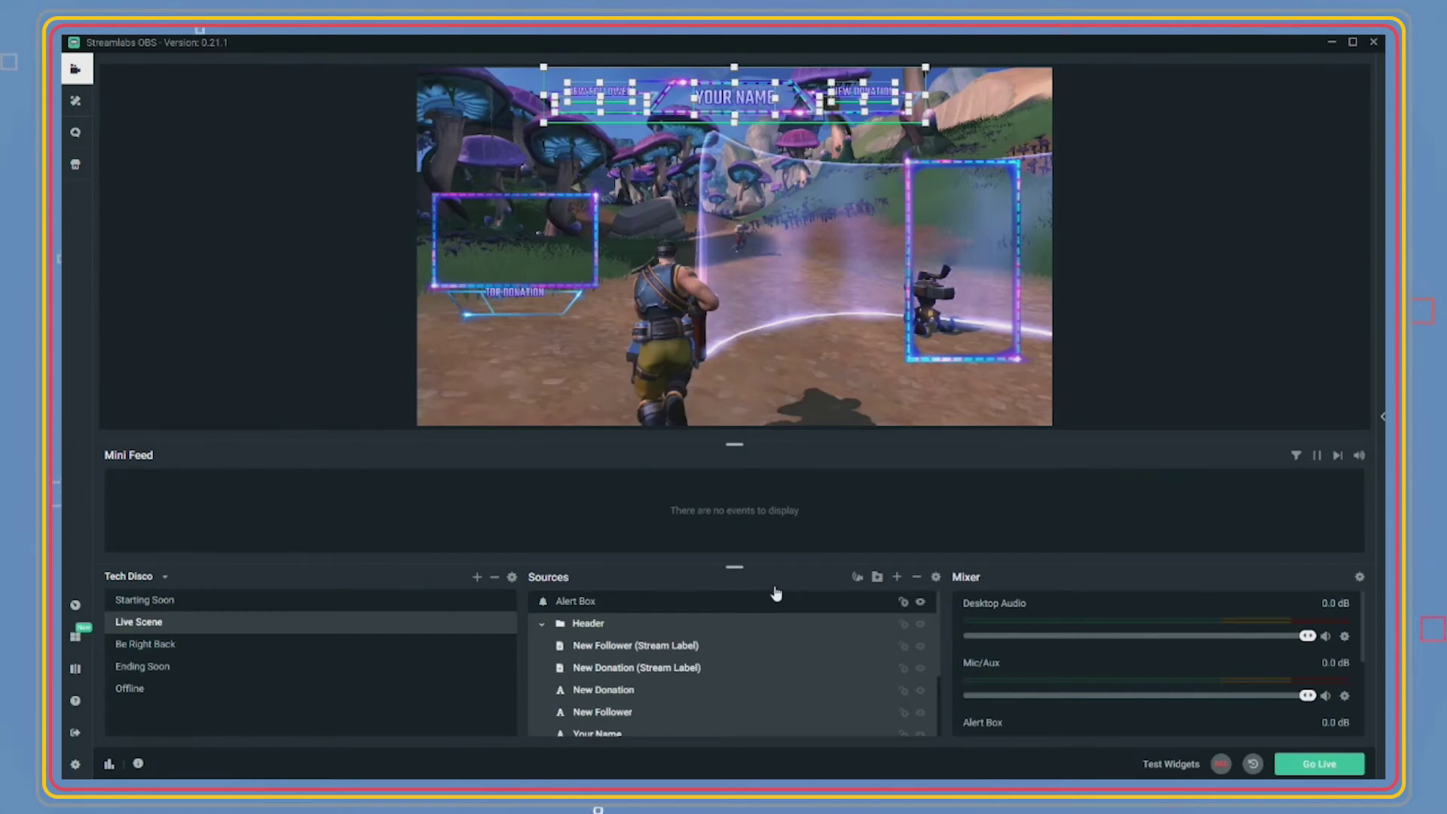
pyautogui.moveTo(753, 567); pyautogui.dragTo(757, 471)
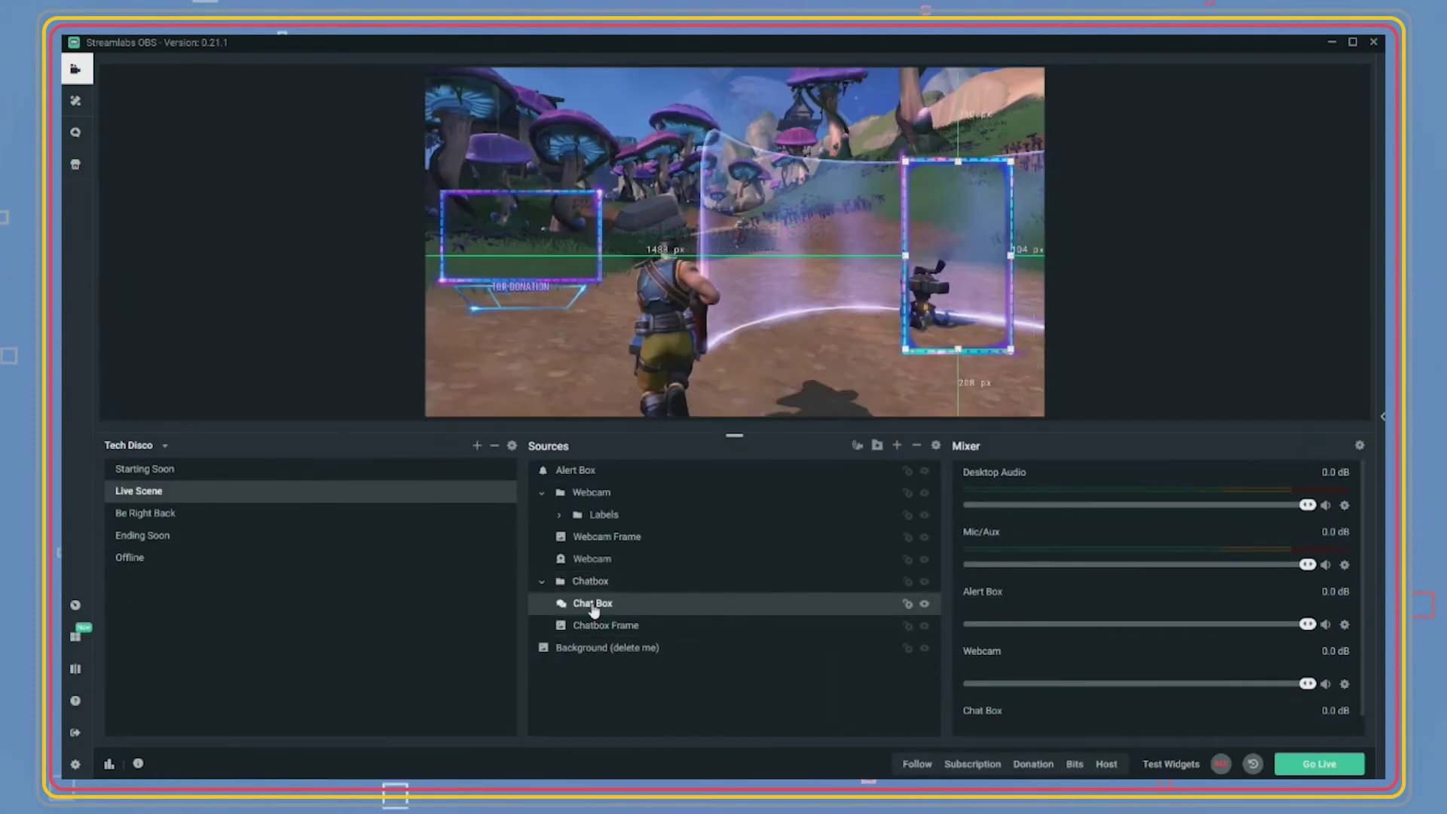
pyautogui.doubleClick(591, 601)
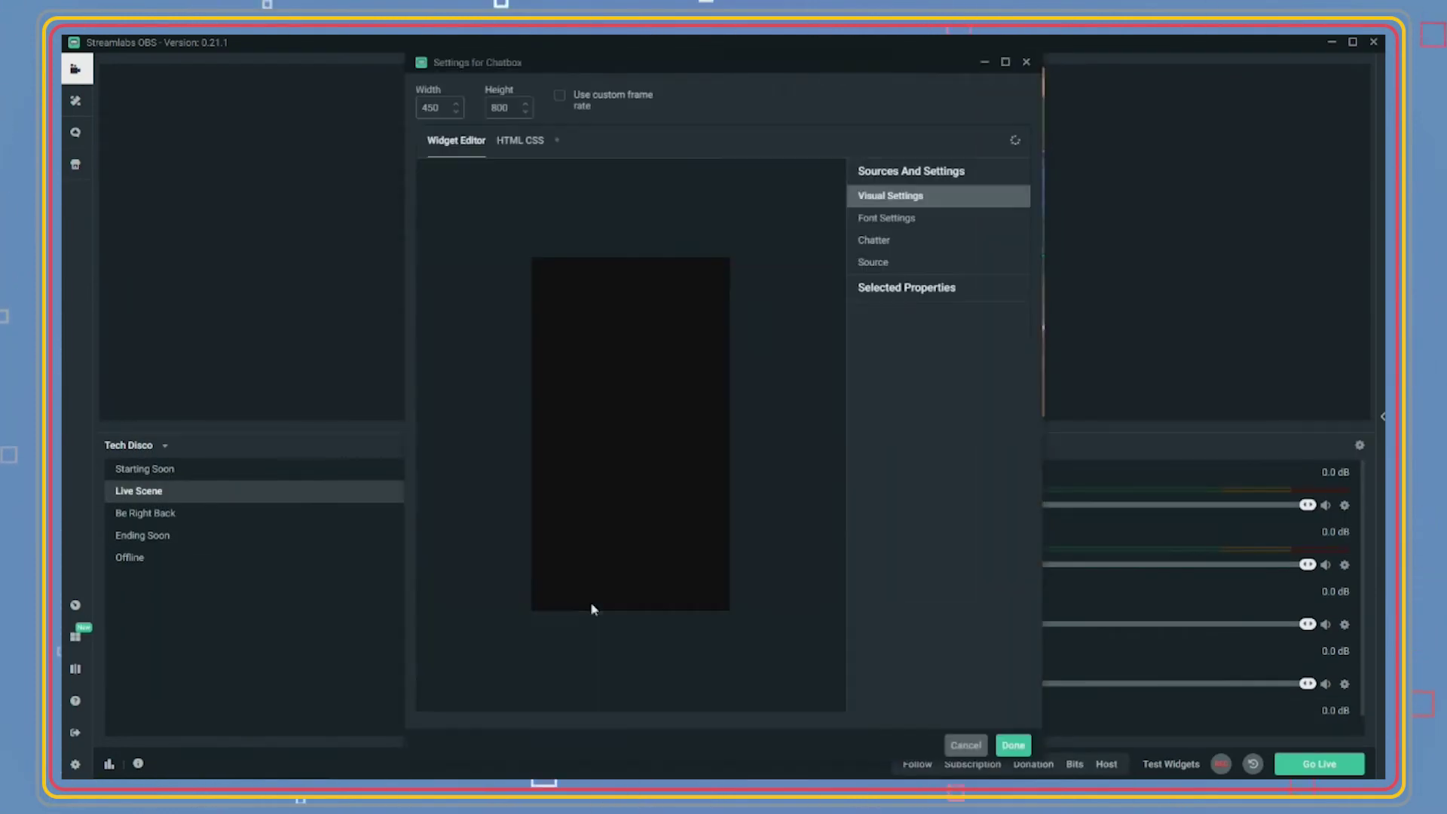
# Step: Switch the Chatbox to a different chat theme
pyautogui.click(957, 342)
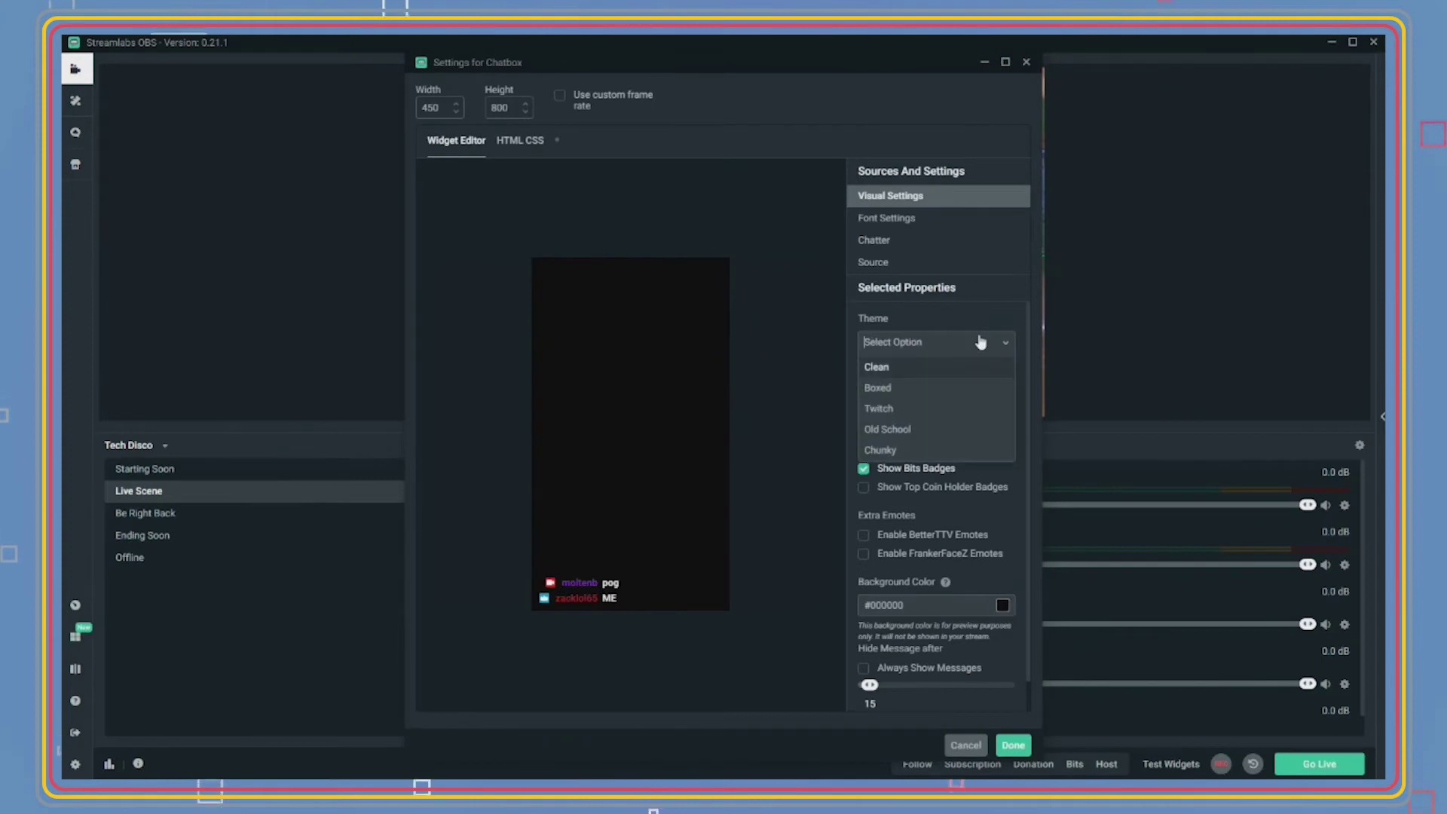
pyautogui.click(966, 397)
pyautogui.scroll(-10, 1002, 422)
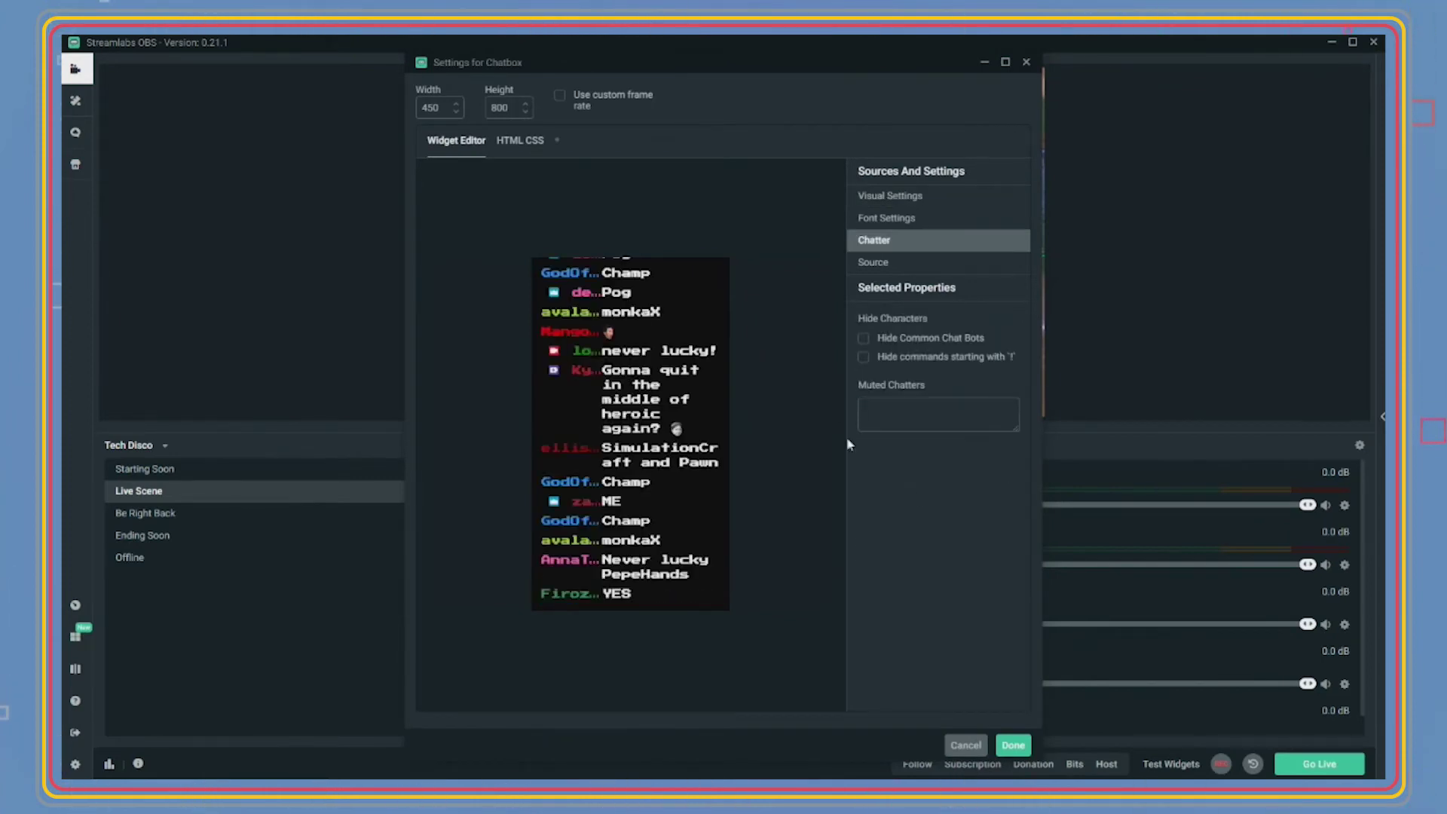
# Step: Hide common chat bots and '!' commands, then refresh the Chatbox page cache
pyautogui.click(888, 340)
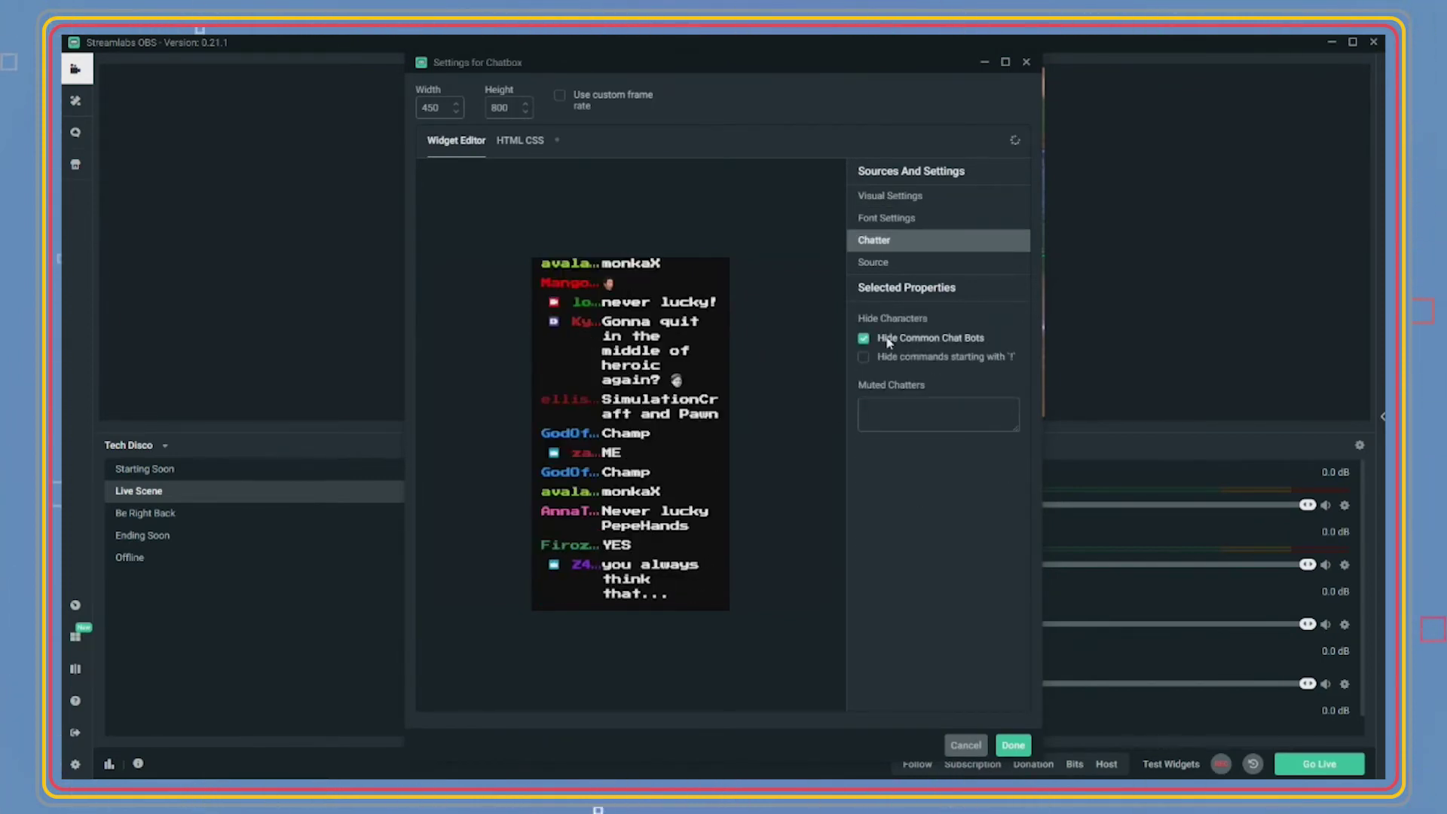
pyautogui.click(903, 360)
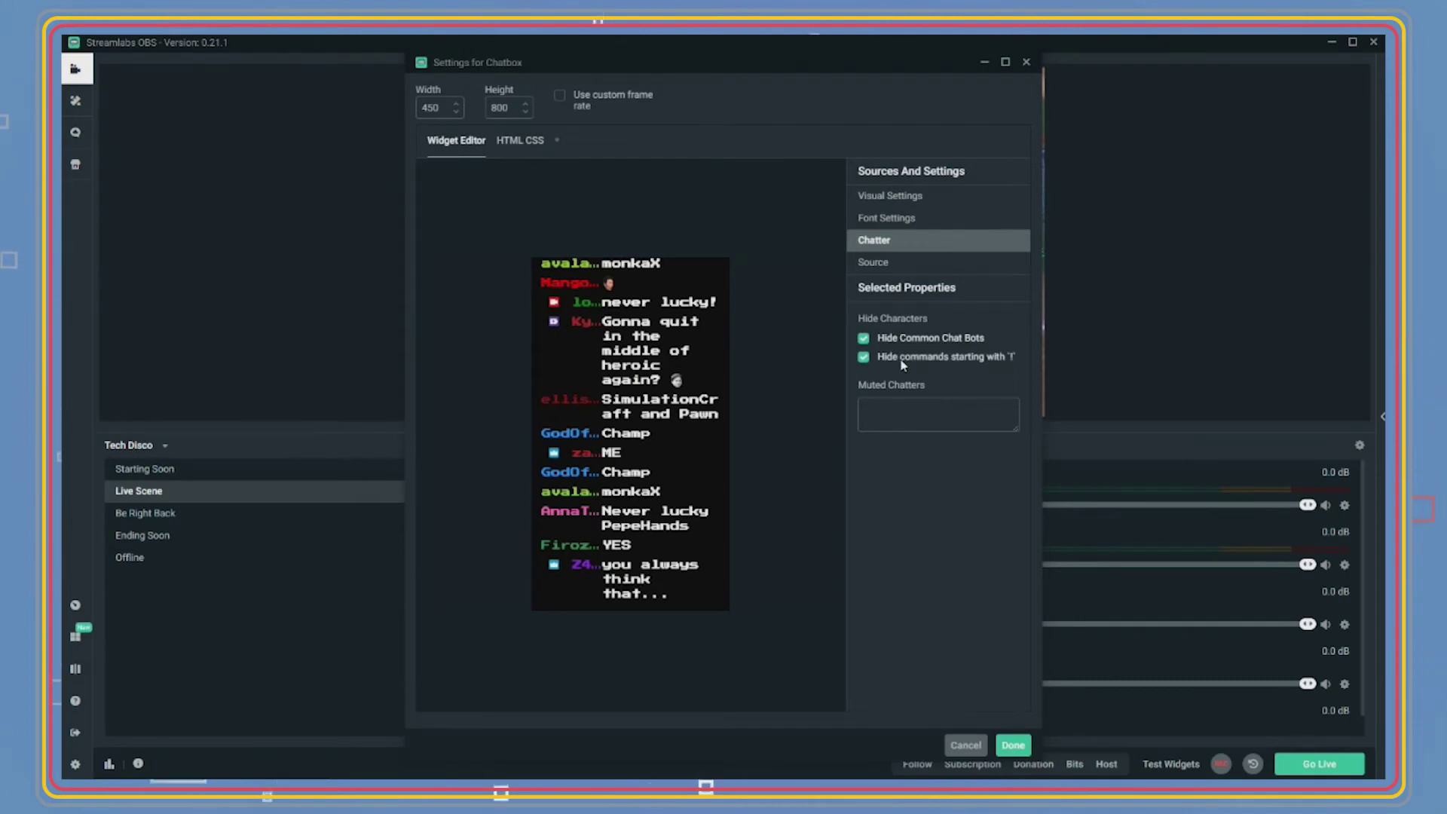
pyautogui.scroll(-5, 902, 365)
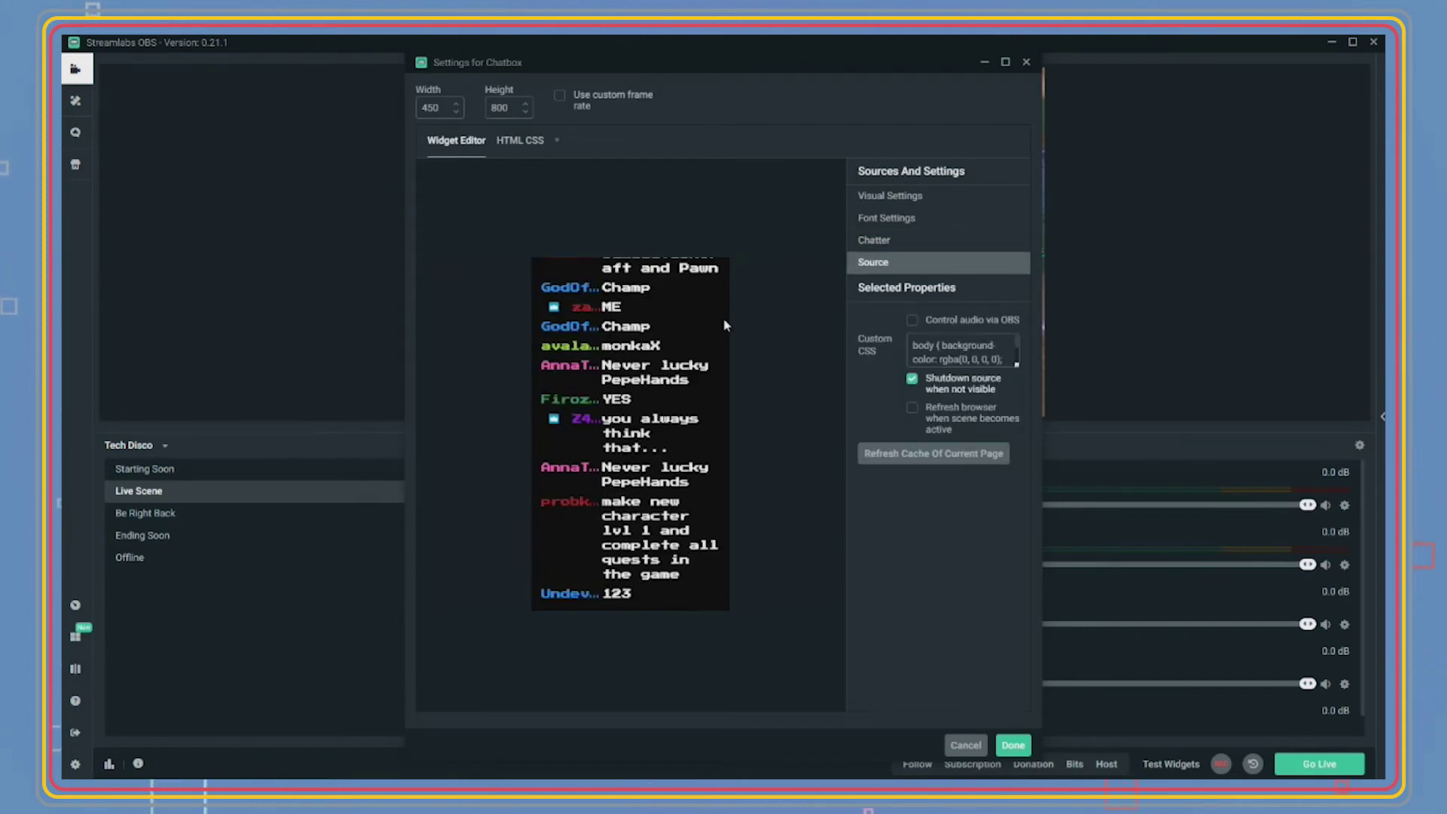
pyautogui.click(871, 458)
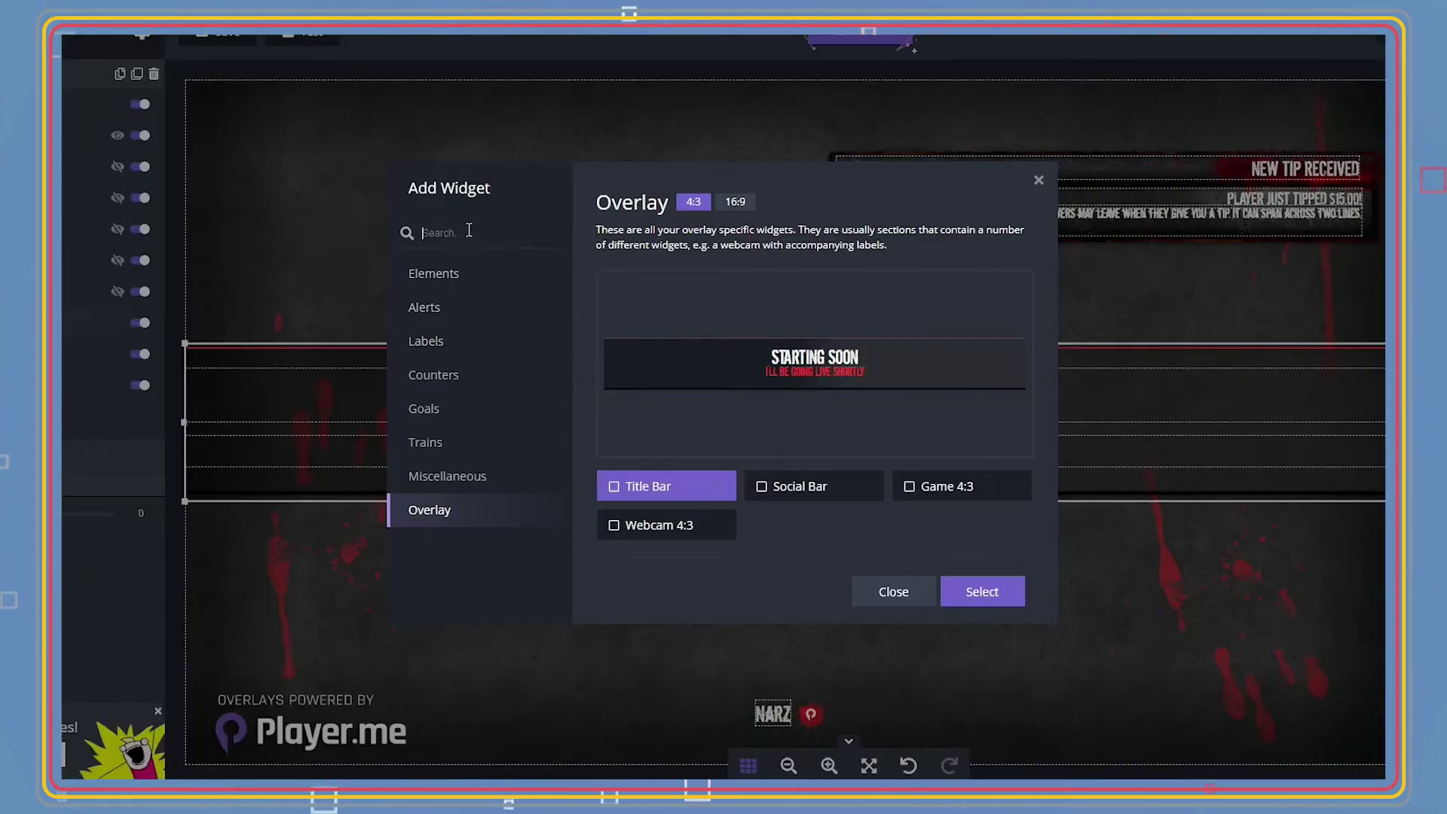
# Step: Search the widgets for 'chat' and browse the Labels, Counters and Goals results
pyautogui.click(469, 229)
pyautogui.write('c')
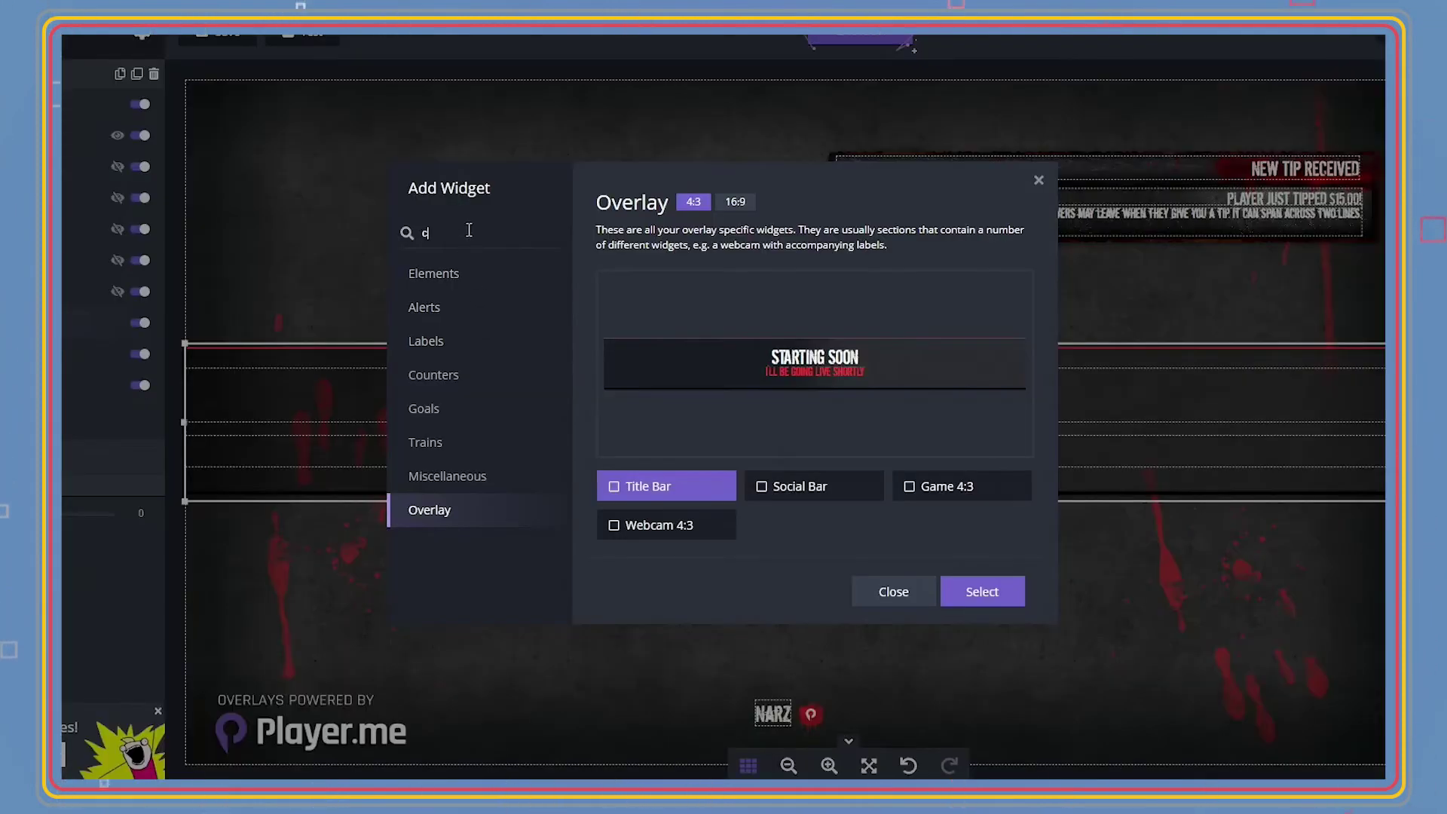
pyautogui.write('hat')
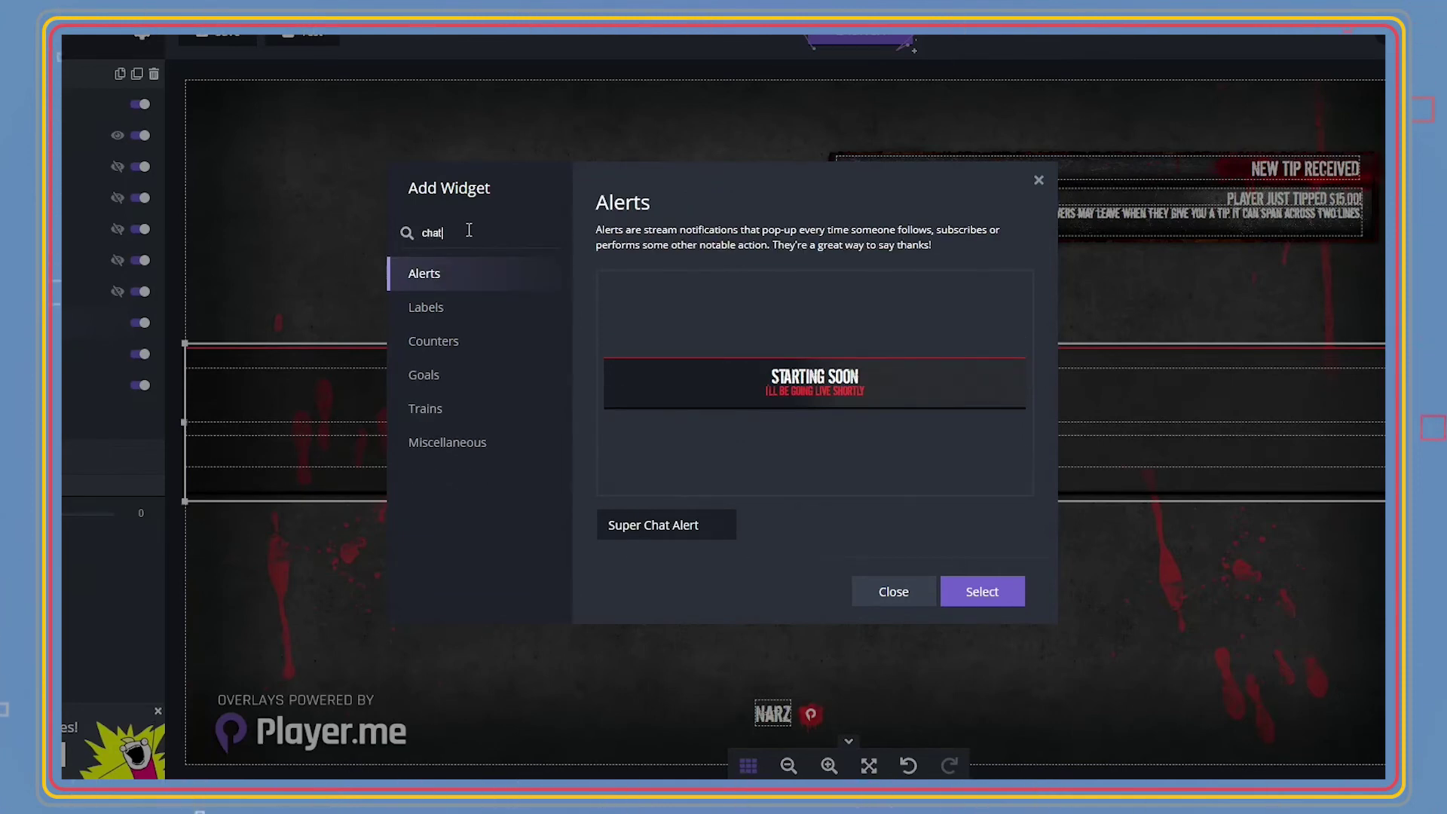
pyautogui.click(468, 315)
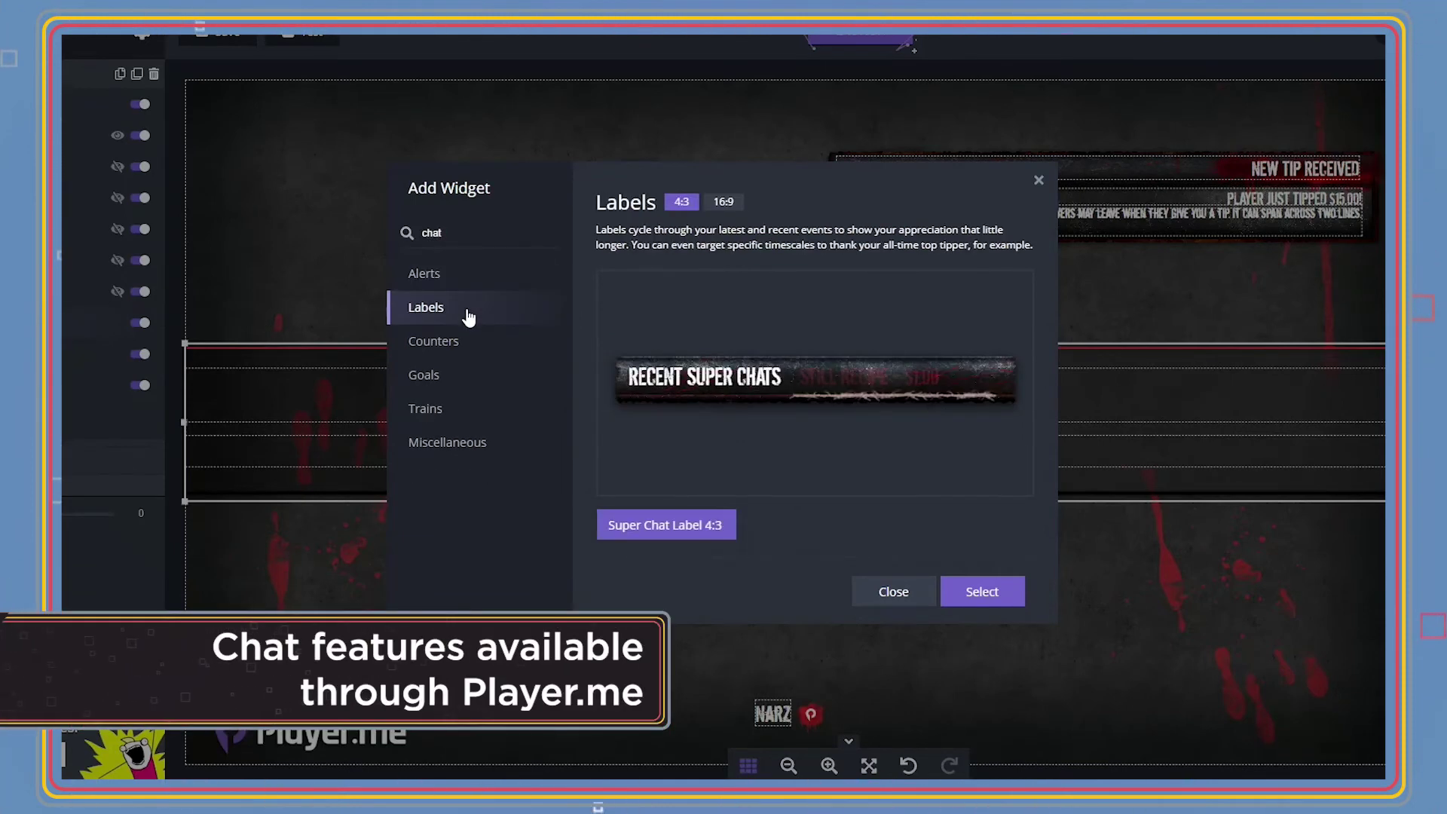
pyautogui.click(467, 347)
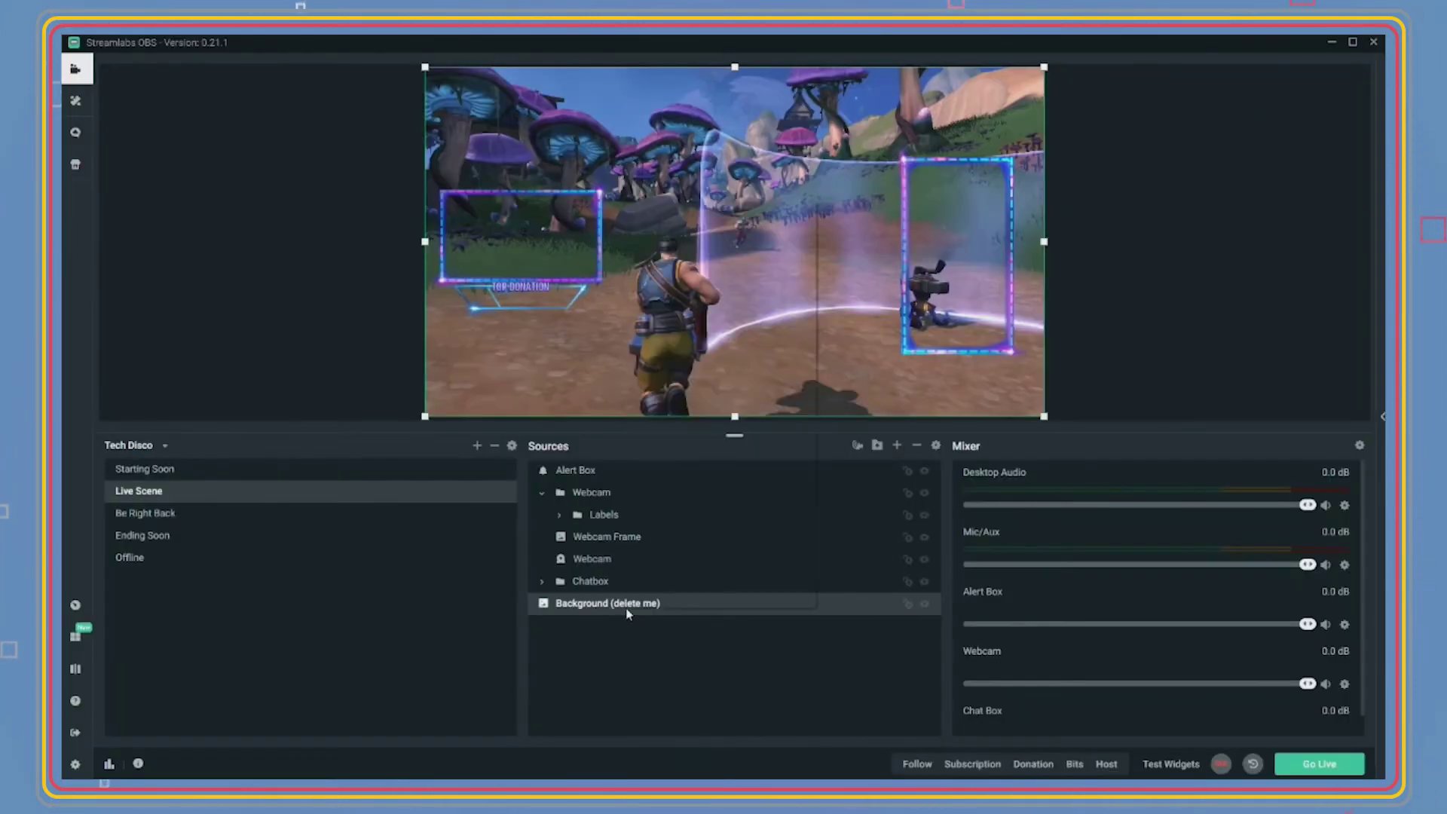
# Step: Delete the Background (delete me) source from the Live Scene
pyautogui.rightClick(627, 603)
pyautogui.click(671, 401)
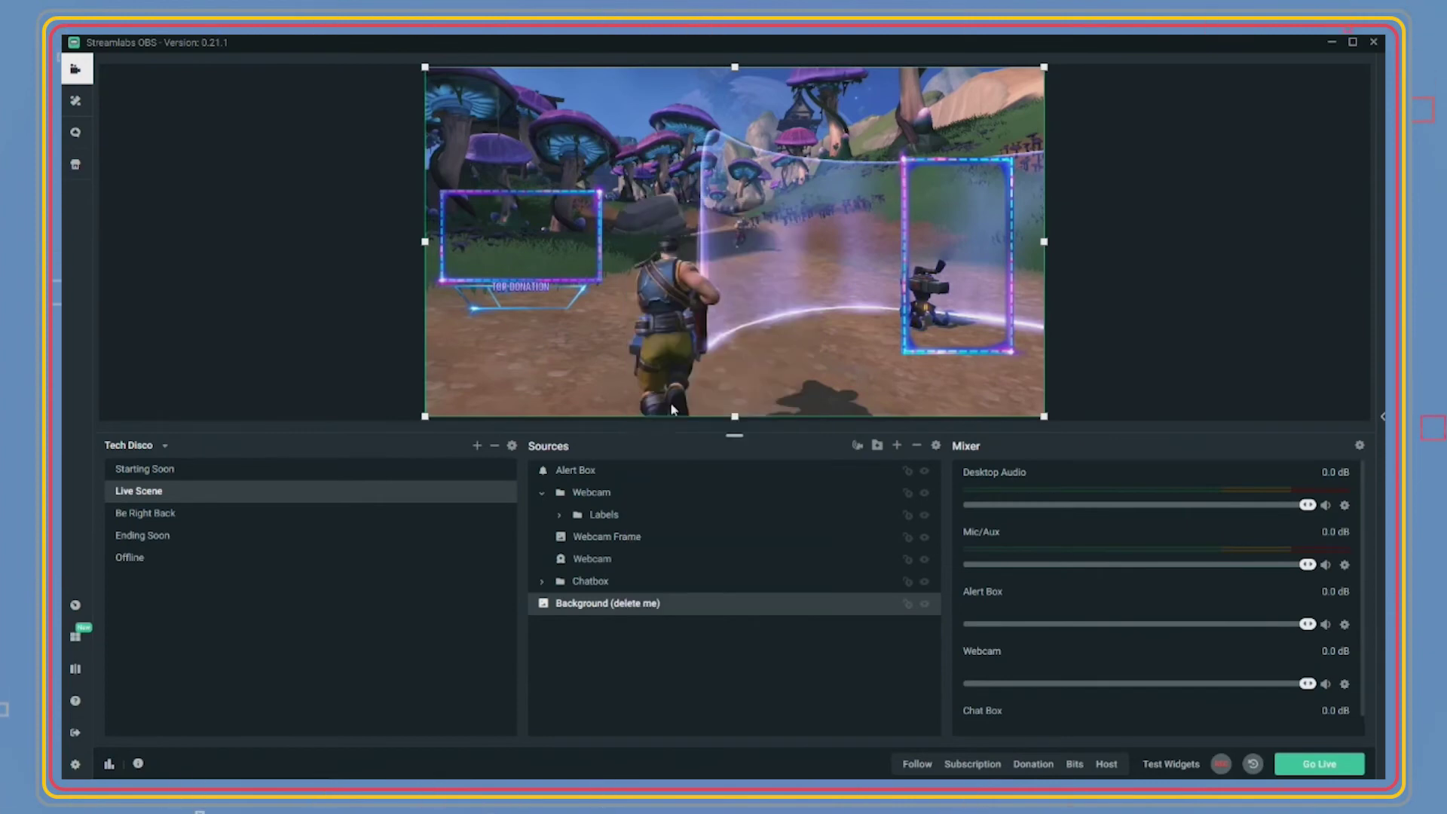
pyautogui.click(767, 415)
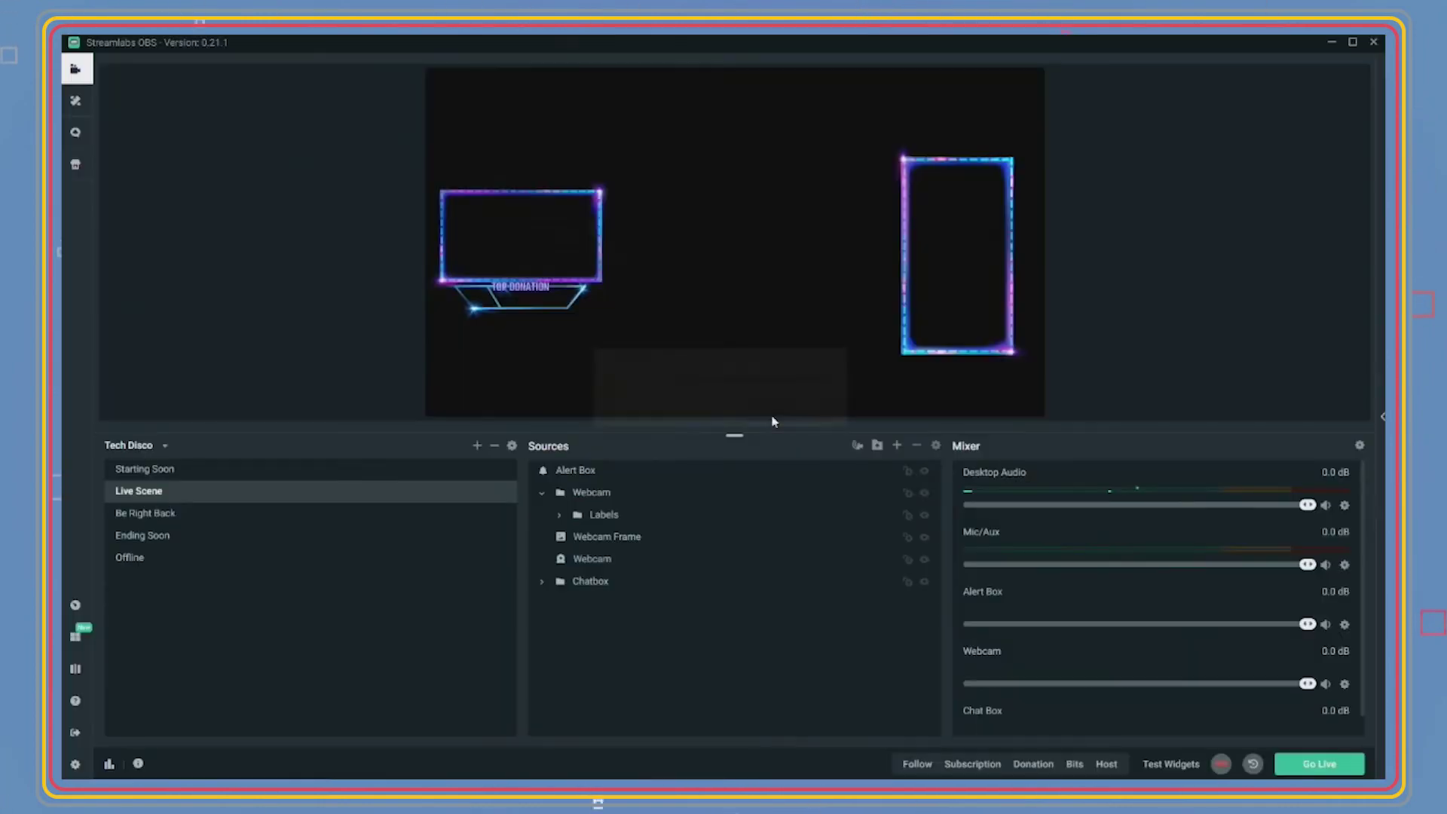
# Step: Add a source named Game Capture with its mode set to Capture specific window
pyautogui.click(896, 446)
pyautogui.click(471, 505)
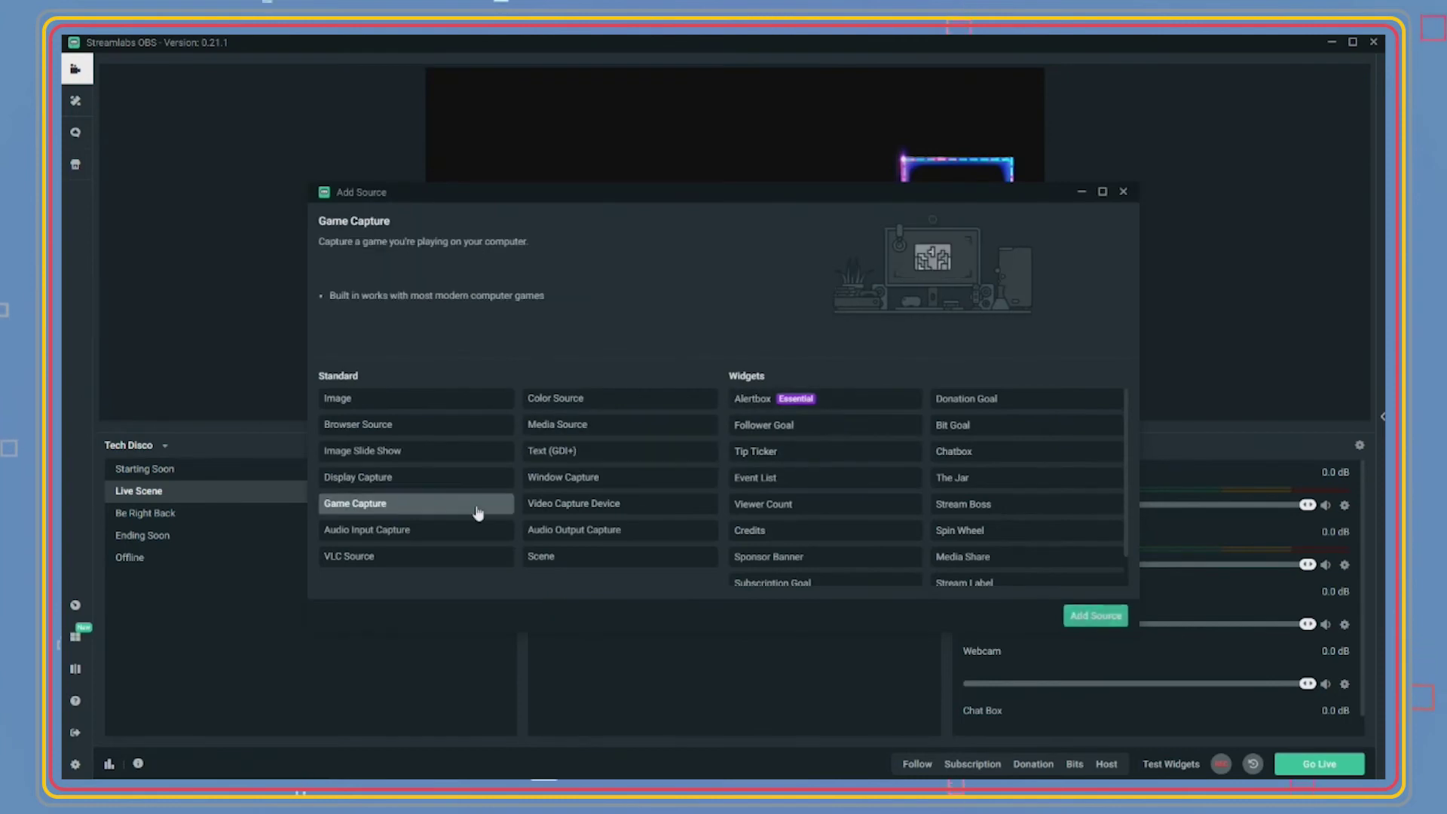
pyautogui.click(1096, 617)
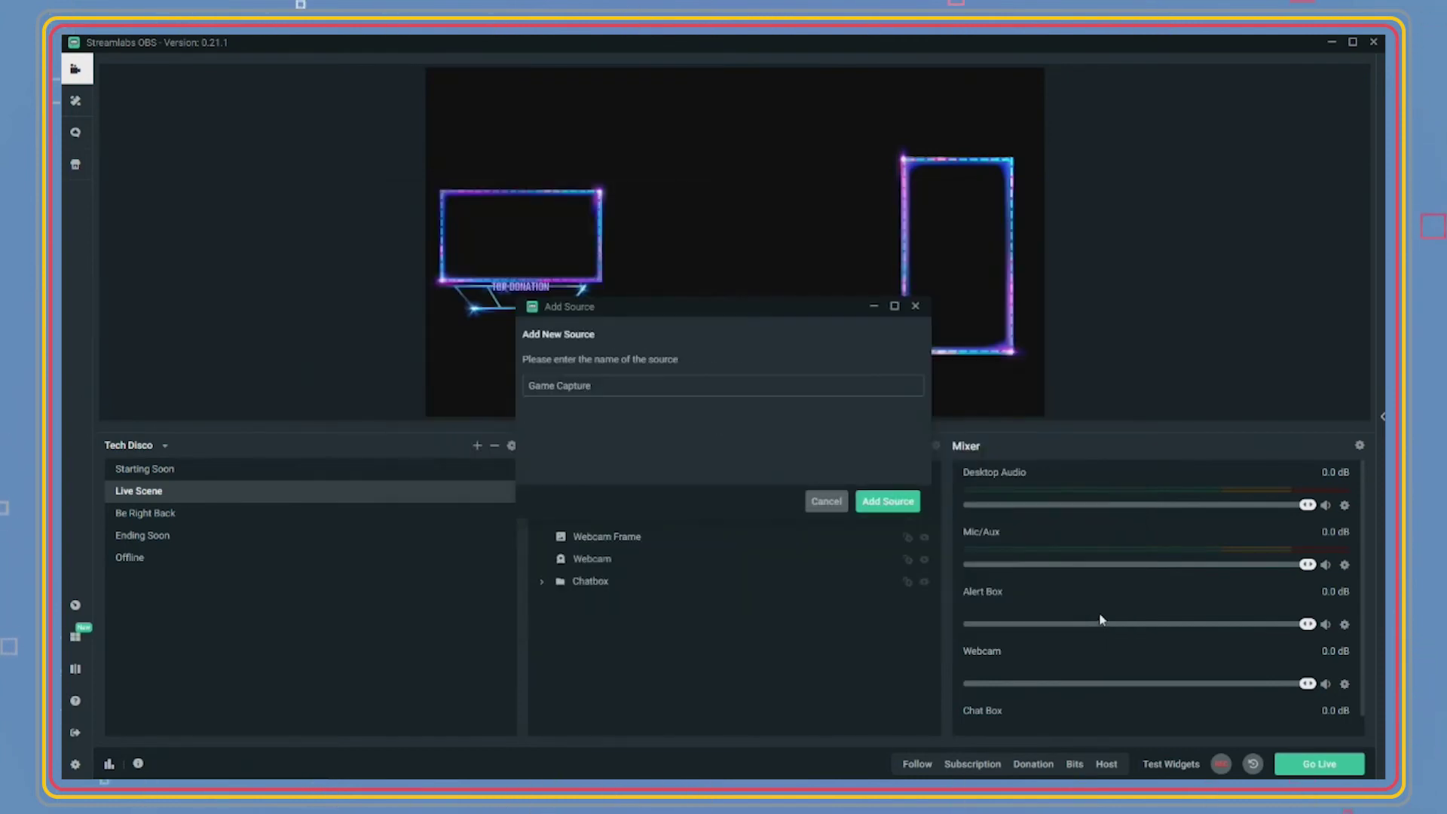
pyautogui.click(888, 501)
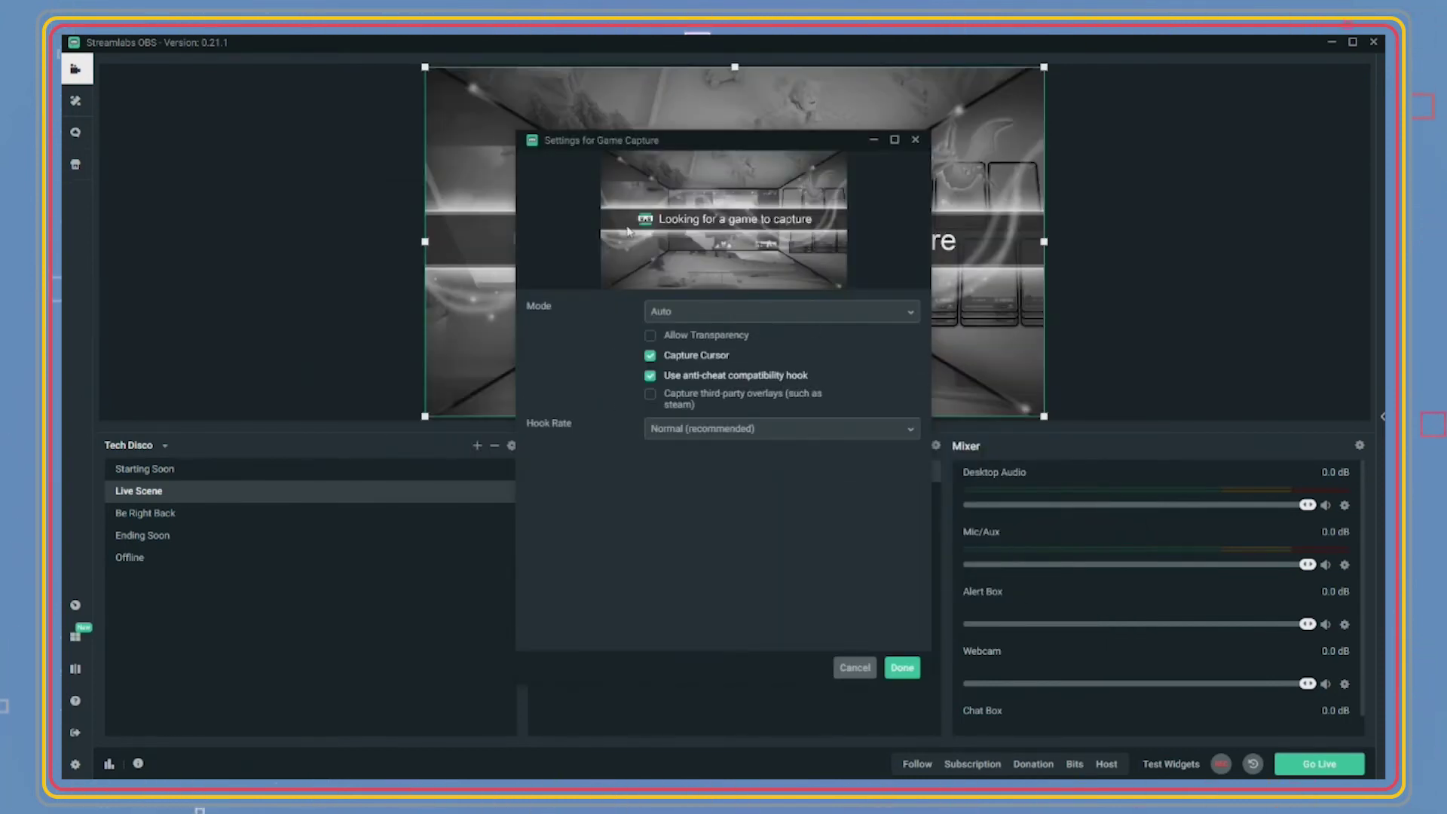
pyautogui.click(697, 311)
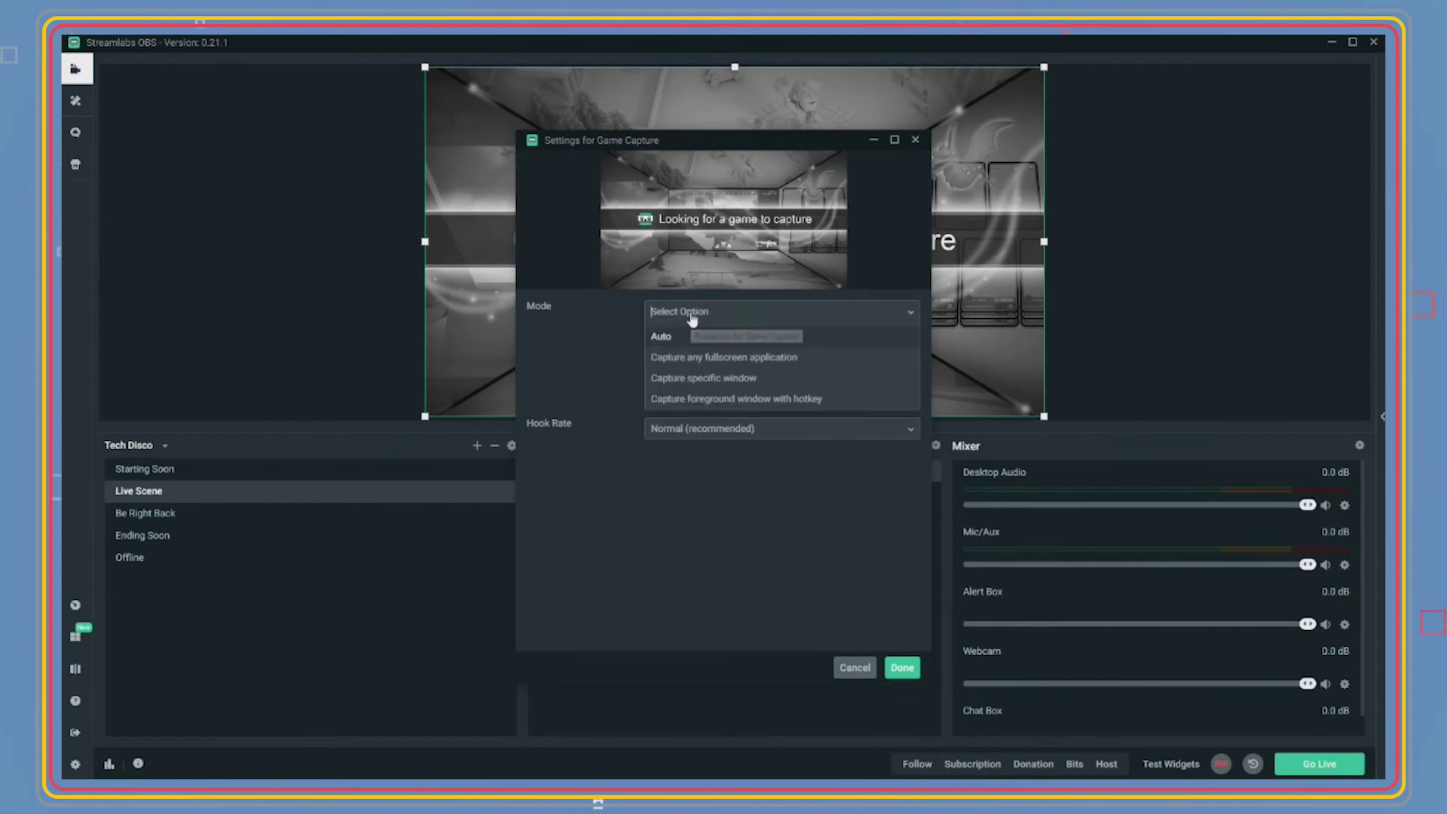
pyautogui.click(696, 378)
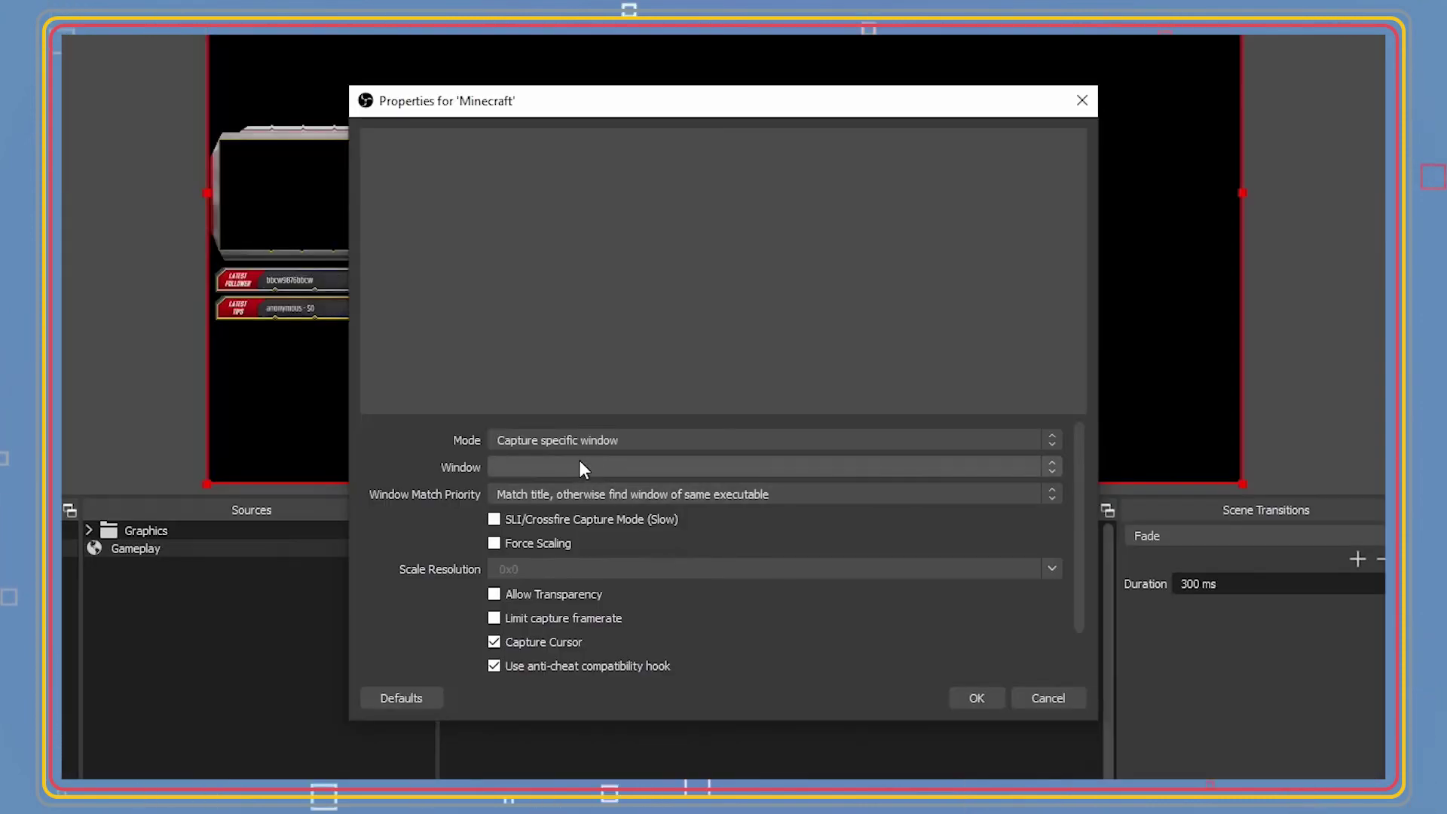
# Step: Set the capture window to [javaw.exe]: Minecraft 1.15.2 - Singleplayer
pyautogui.click(580, 467)
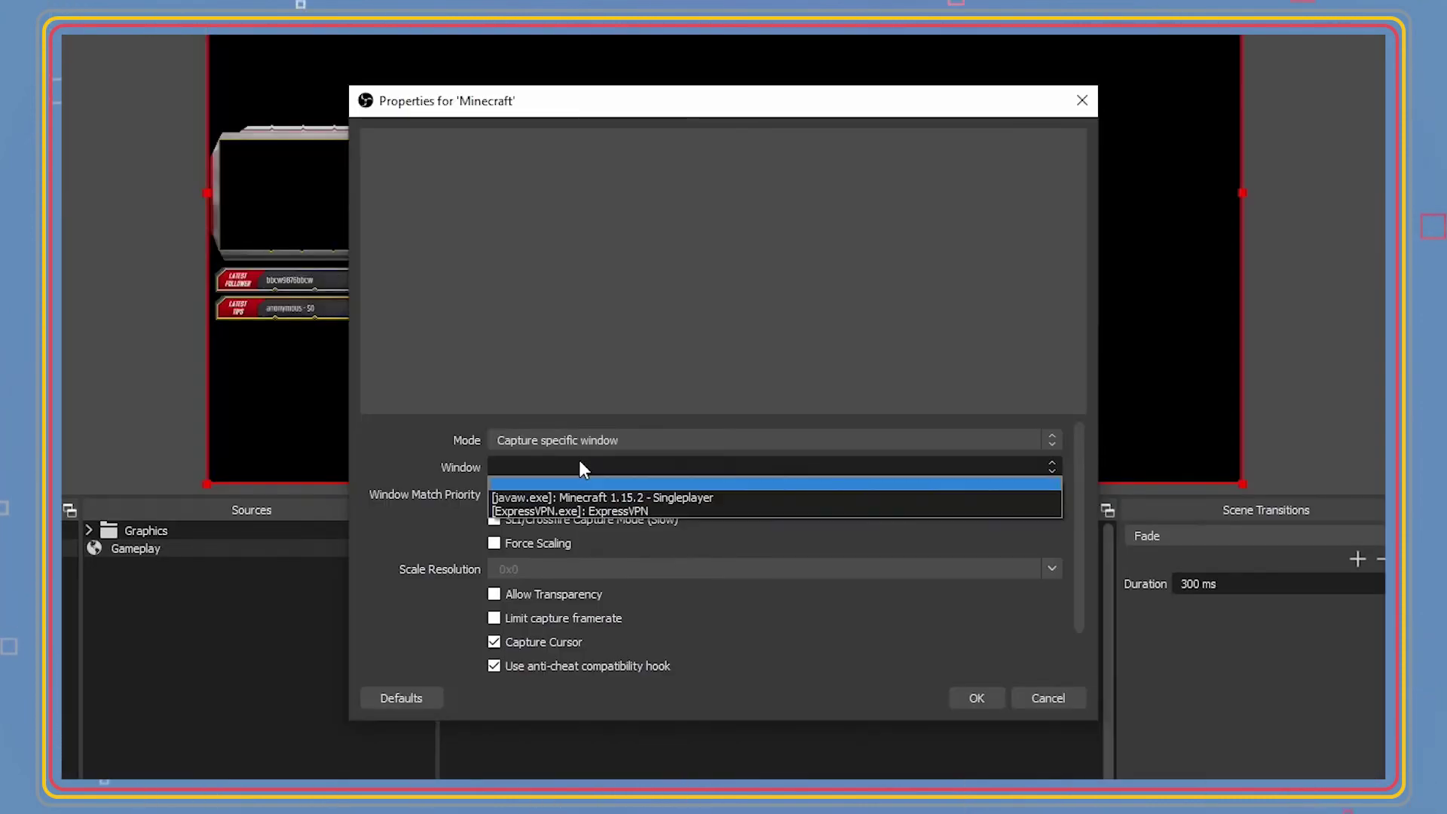
pyautogui.click(677, 498)
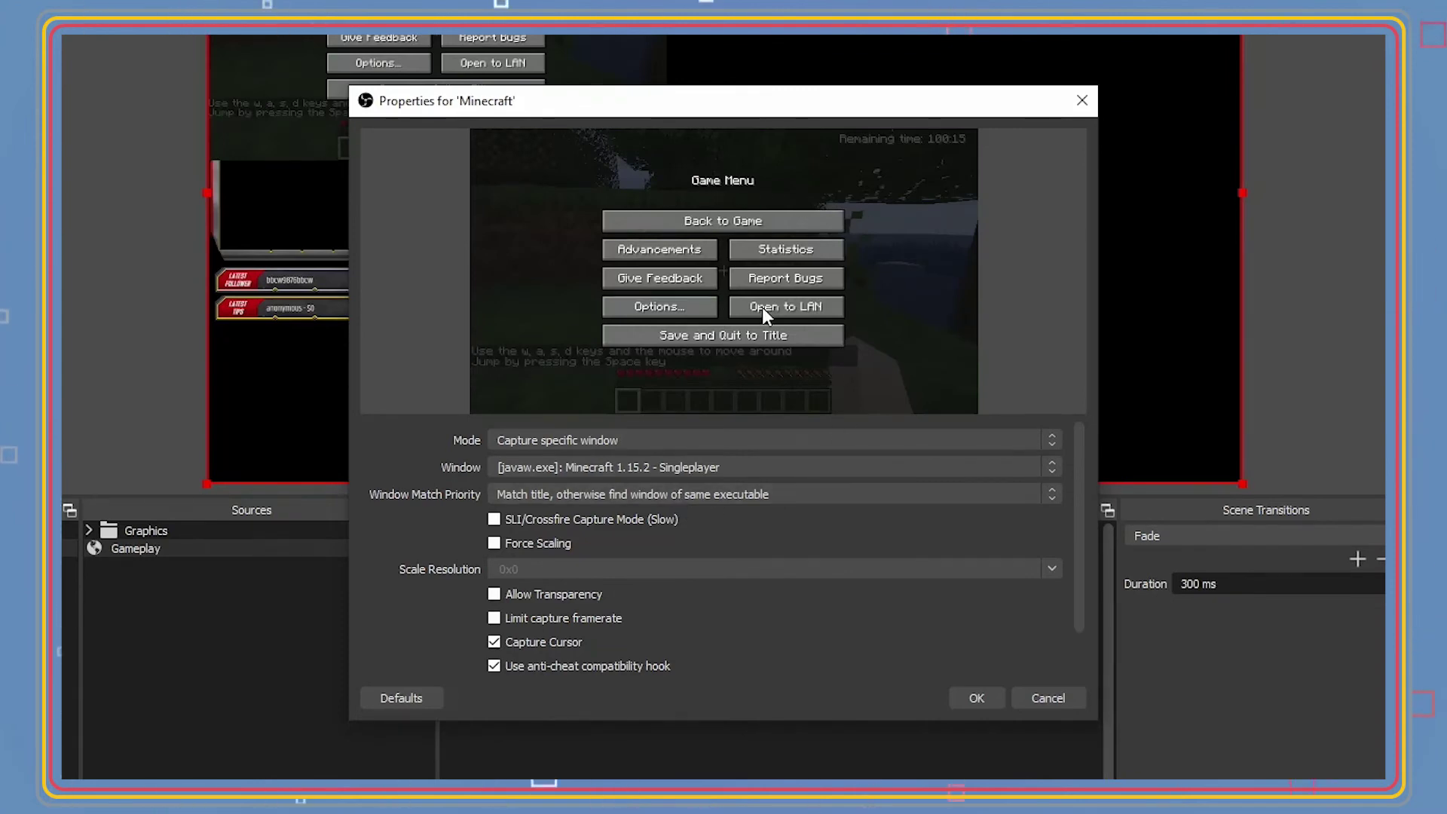
pyautogui.scroll(-2, 521, 538)
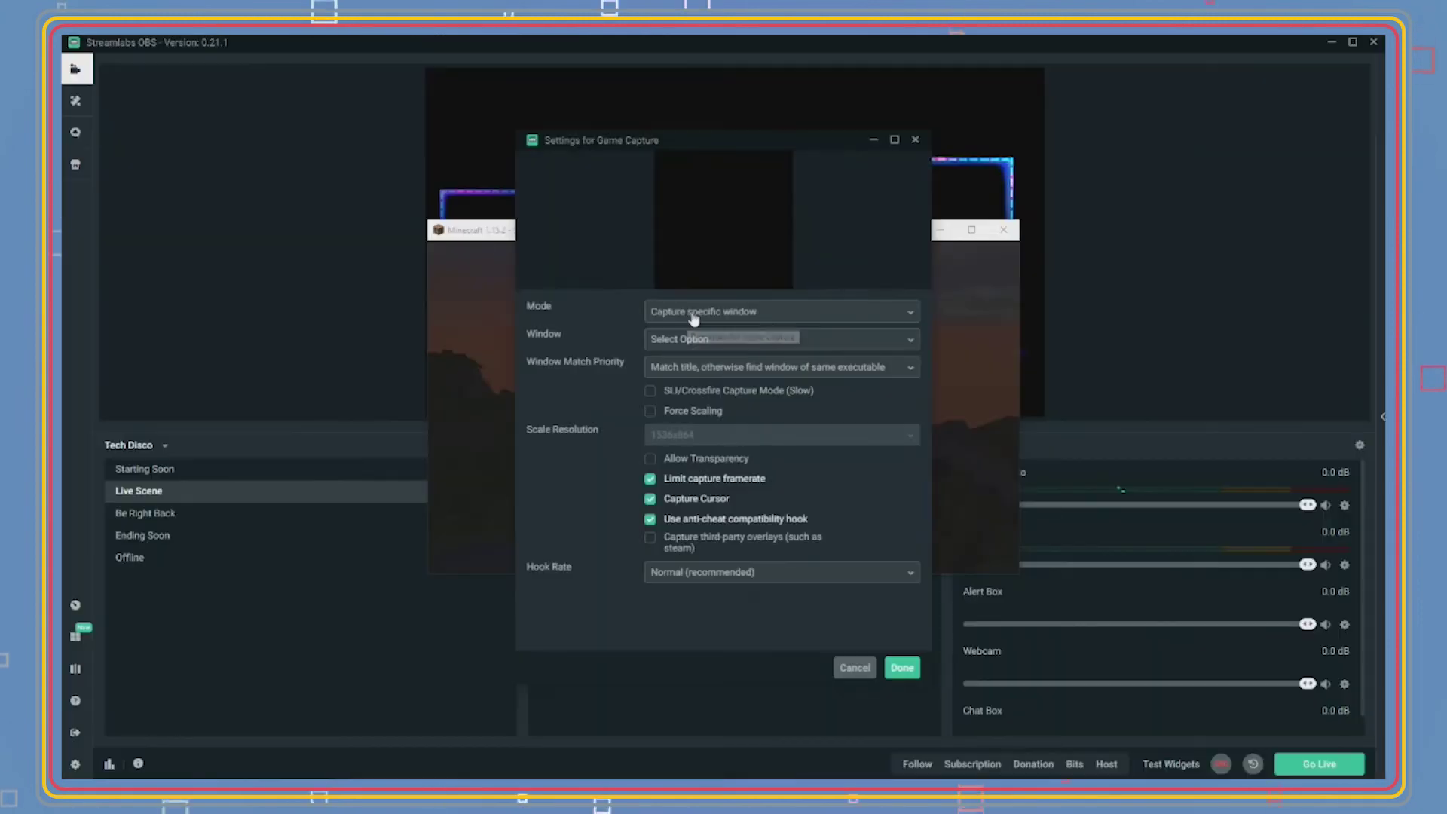
# Step: Capture the Minecraft 1.15.2 Singleplayer window without cursor, then enlarge it across the canvas
pyautogui.click(697, 312)
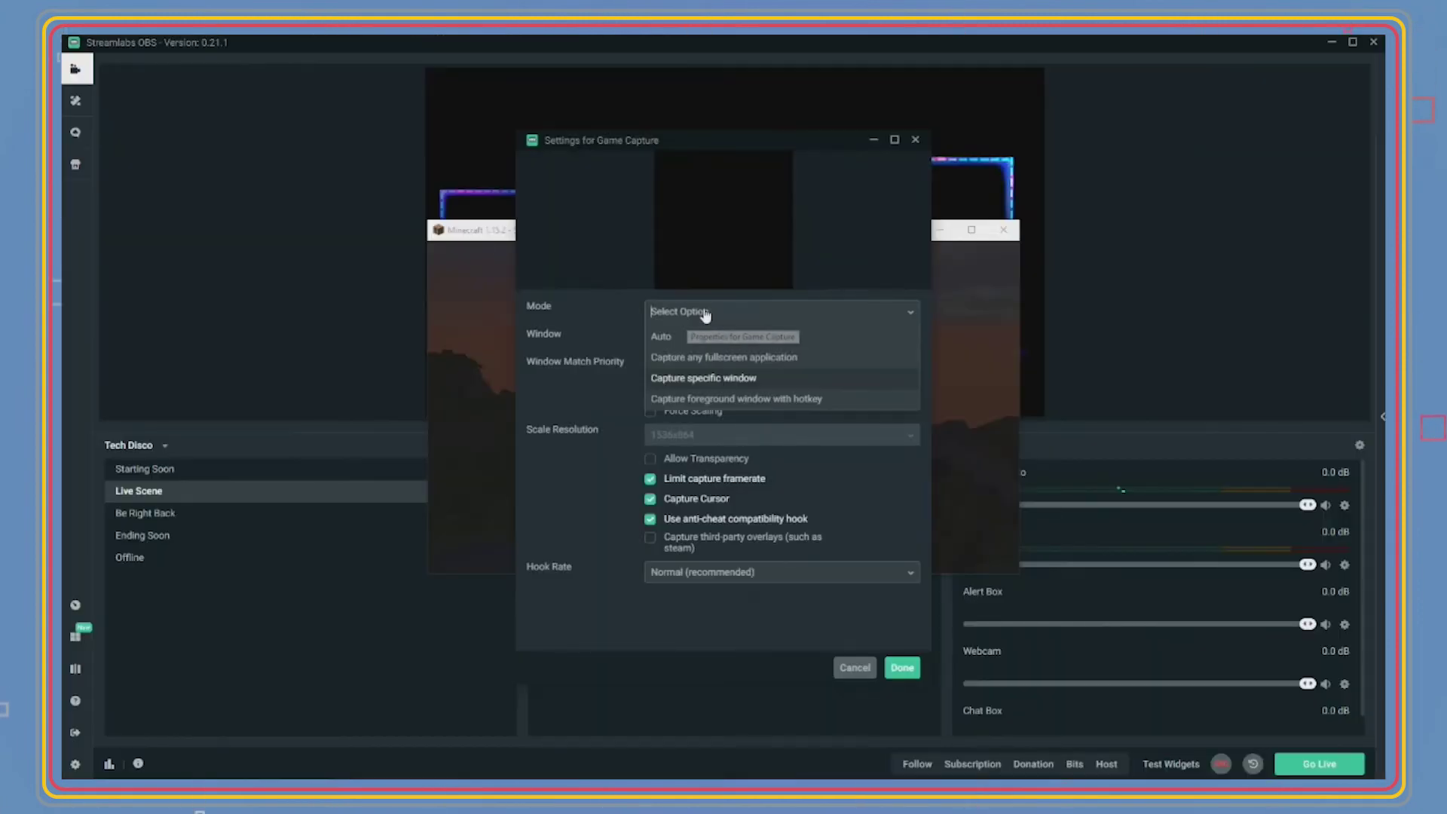
pyautogui.click(705, 378)
pyautogui.click(708, 340)
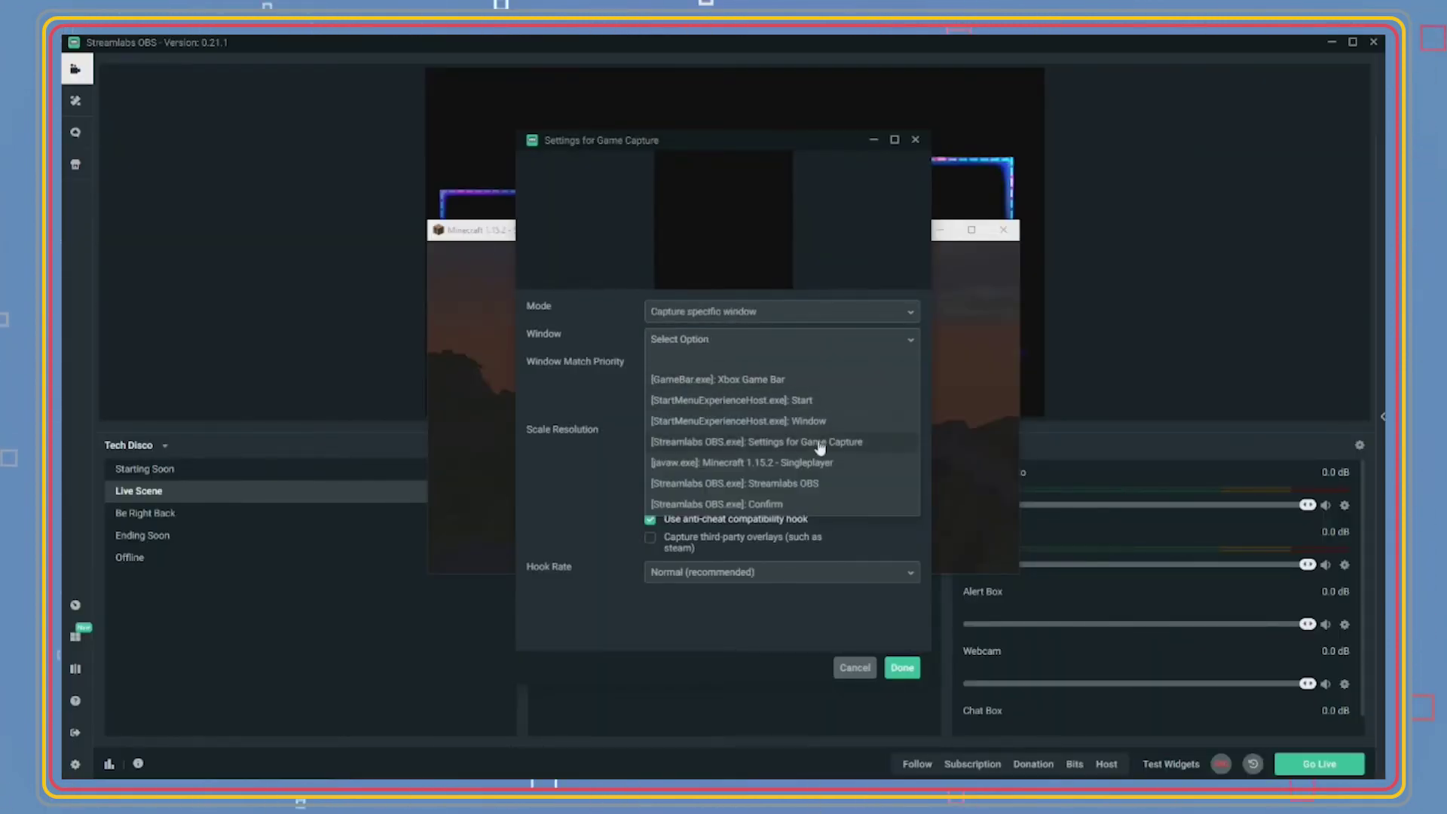
pyautogui.click(766, 462)
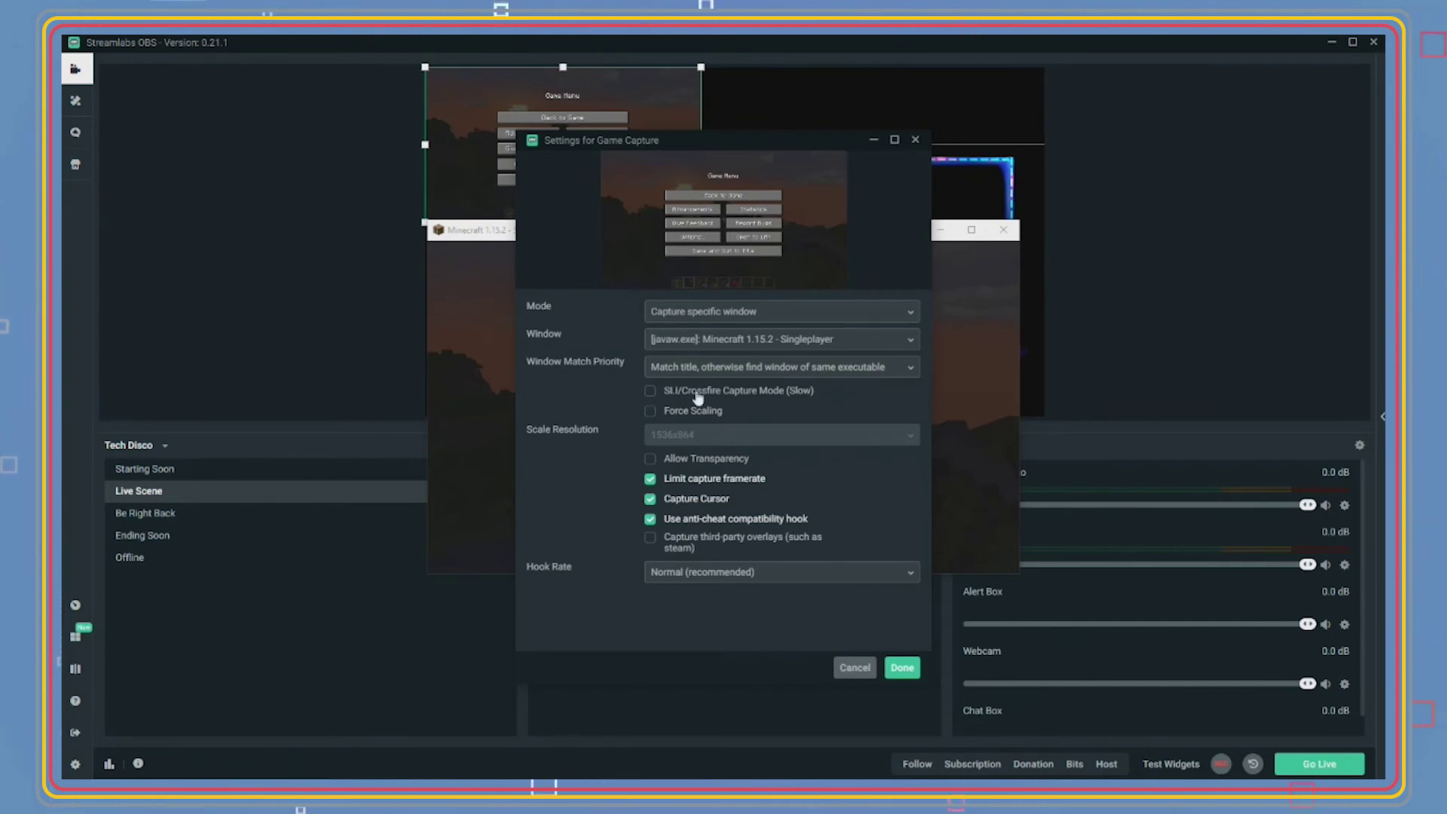
pyautogui.click(687, 502)
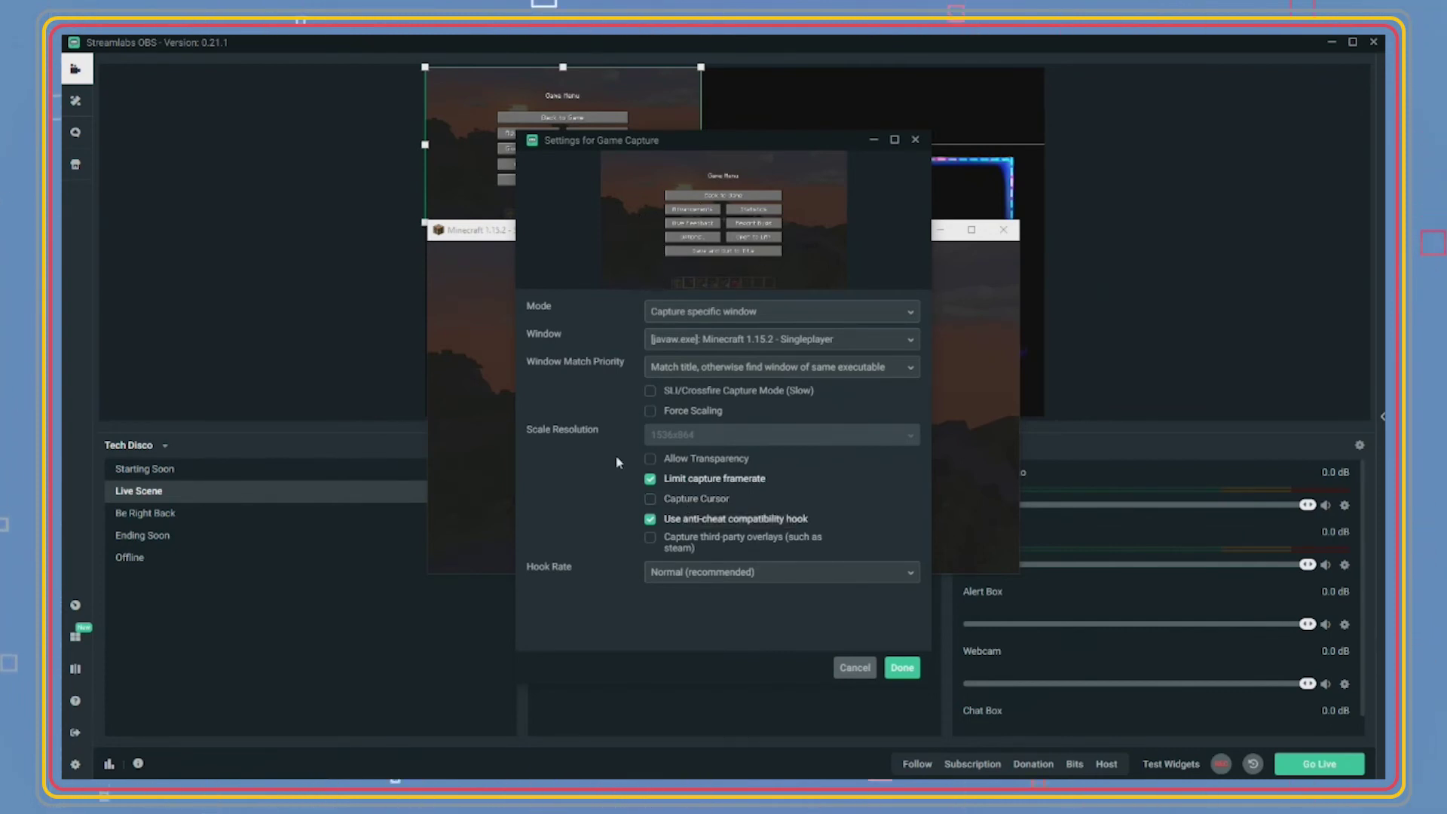
pyautogui.click(903, 669)
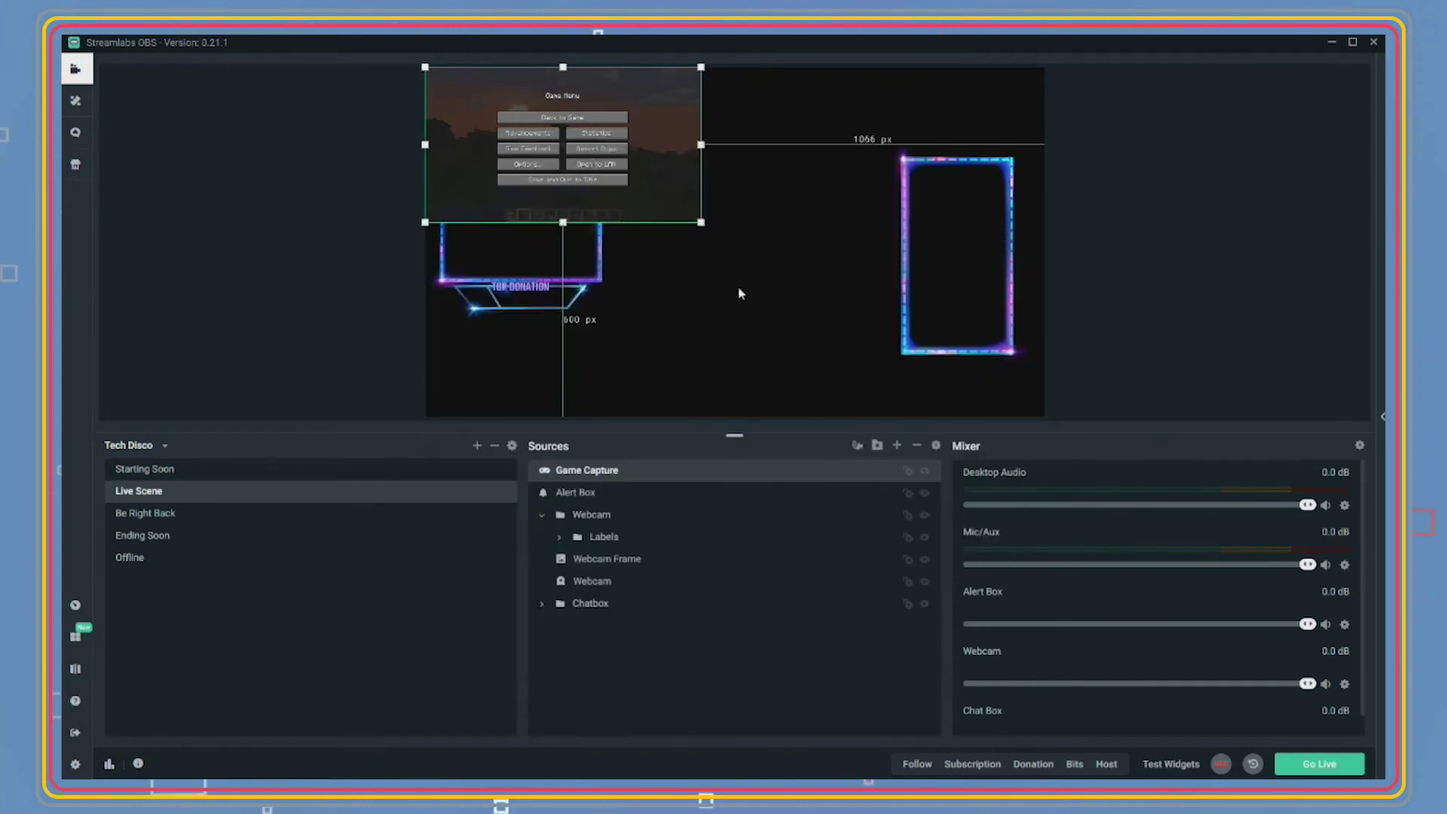
pyautogui.moveTo(702, 224); pyautogui.dragTo(1051, 418)
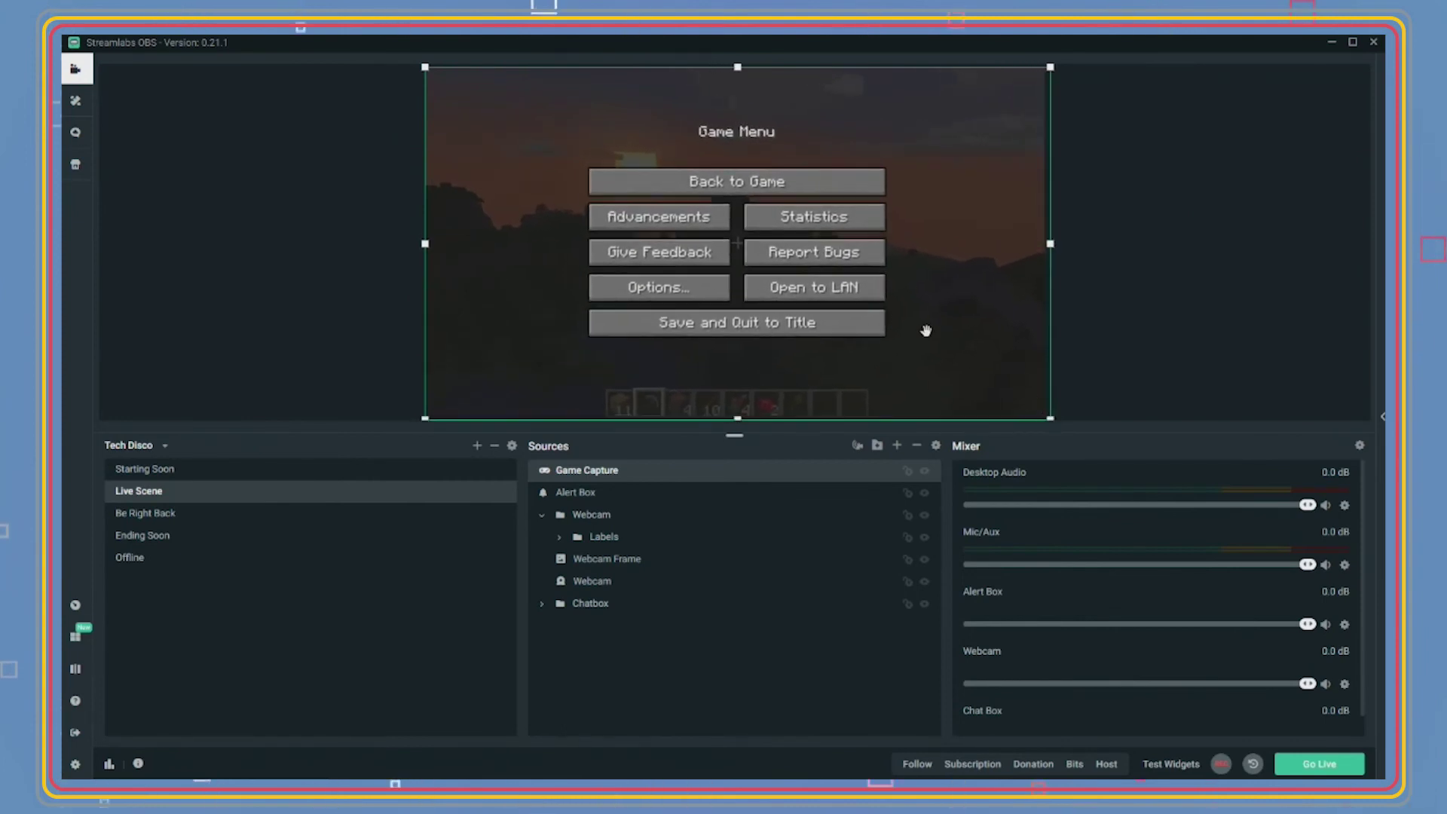
# Step: Fit the Game Capture to the screen with Transform, then lock it
pyautogui.rightClick(765, 268)
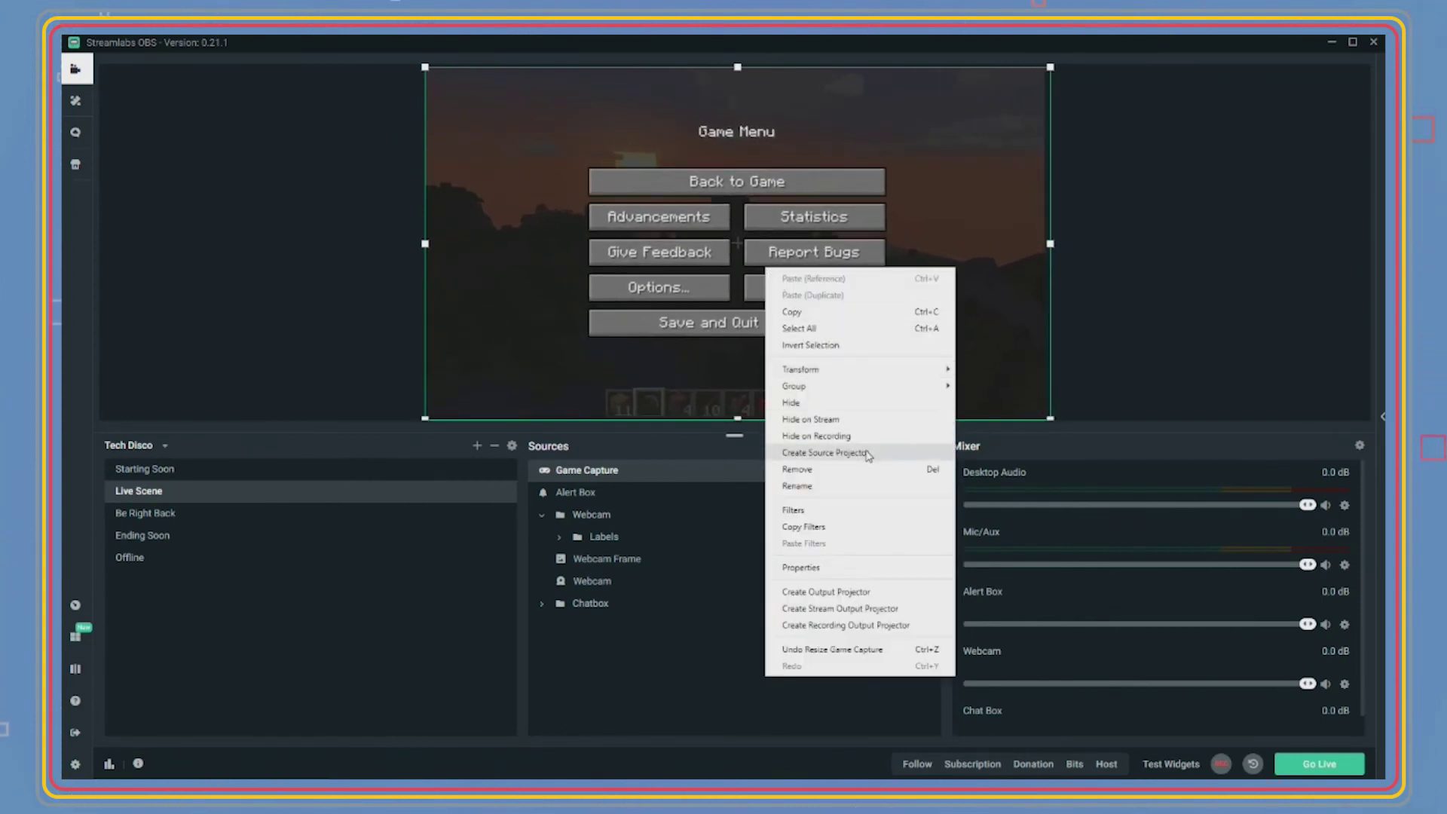
pyautogui.moveTo(850, 370)
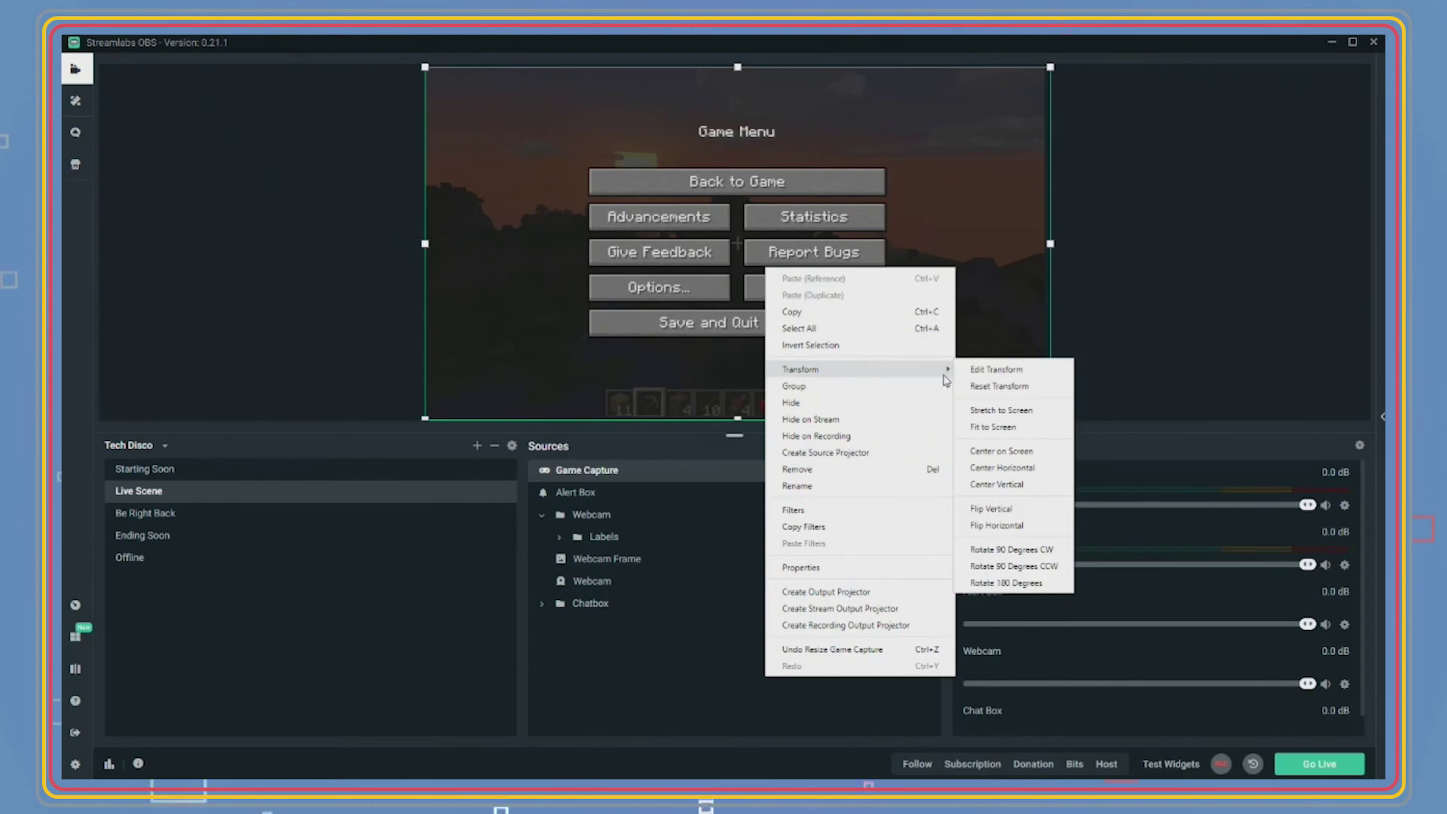
pyautogui.click(1013, 427)
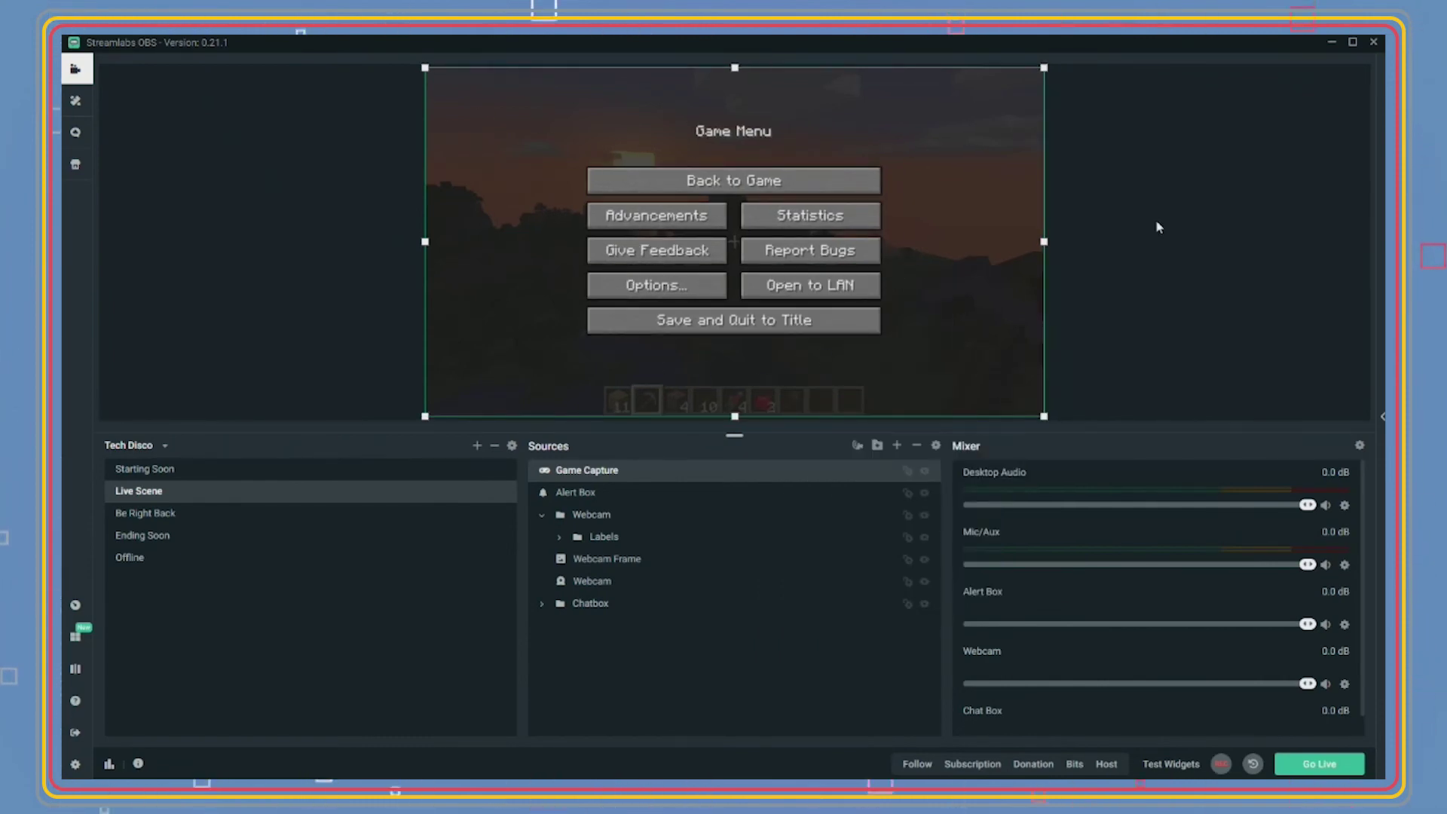
pyautogui.click(906, 472)
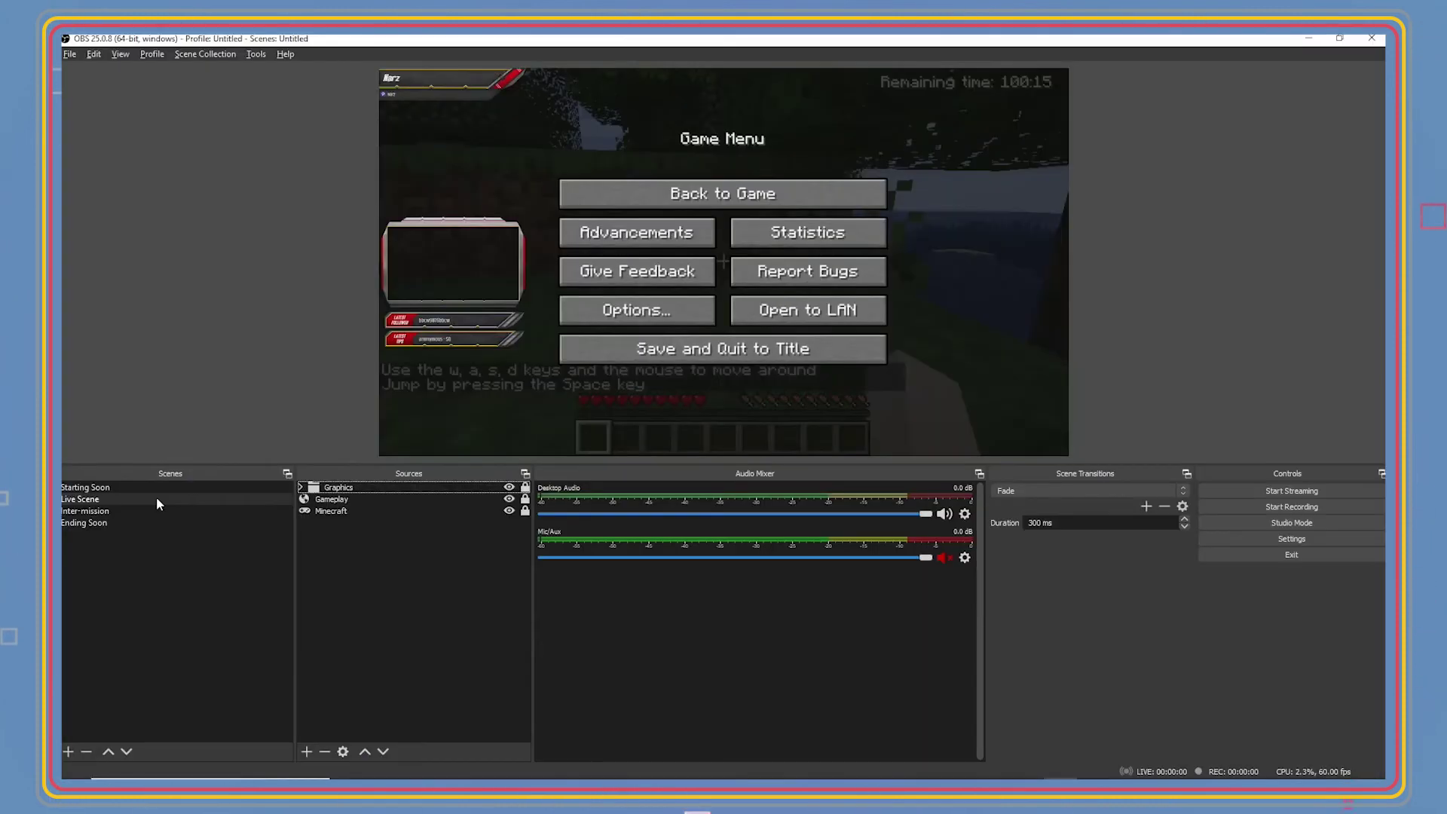
# Step: Add a Video Capture Device named Webcam to Live Scene using the c922 Pro Stream Webcam
pyautogui.click(151, 511)
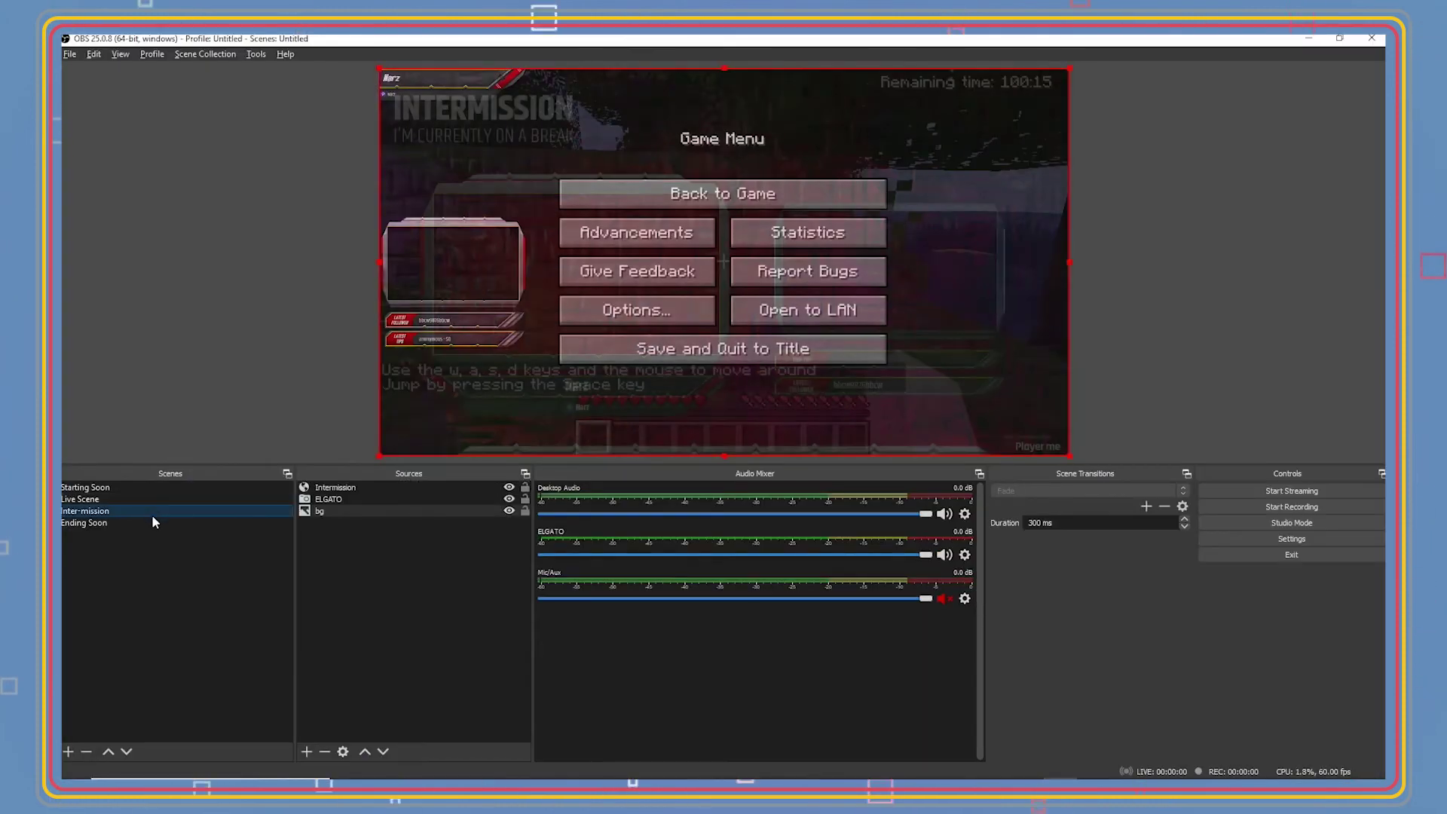
pyautogui.click(154, 499)
pyautogui.click(303, 752)
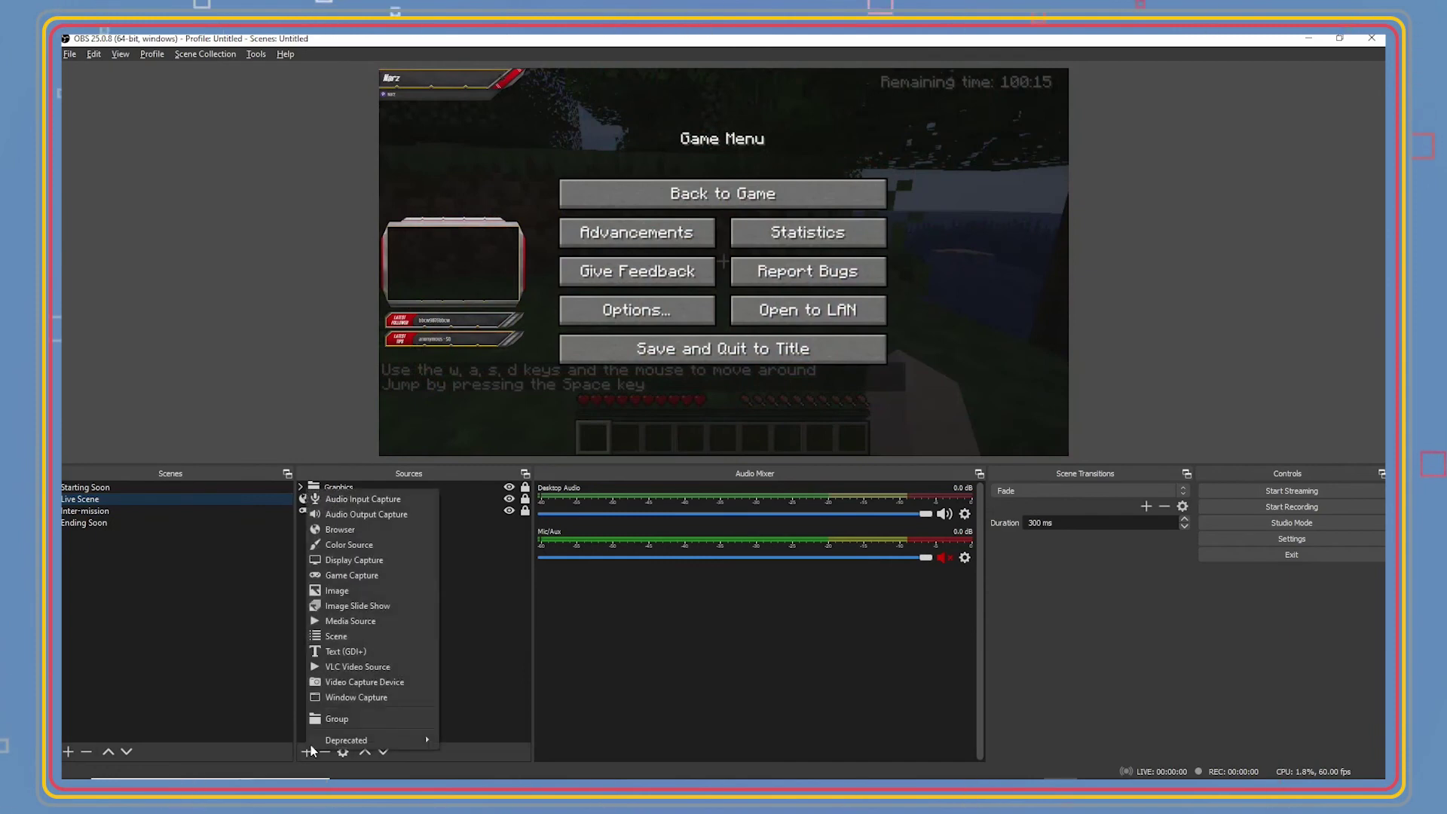
pyautogui.click(347, 683)
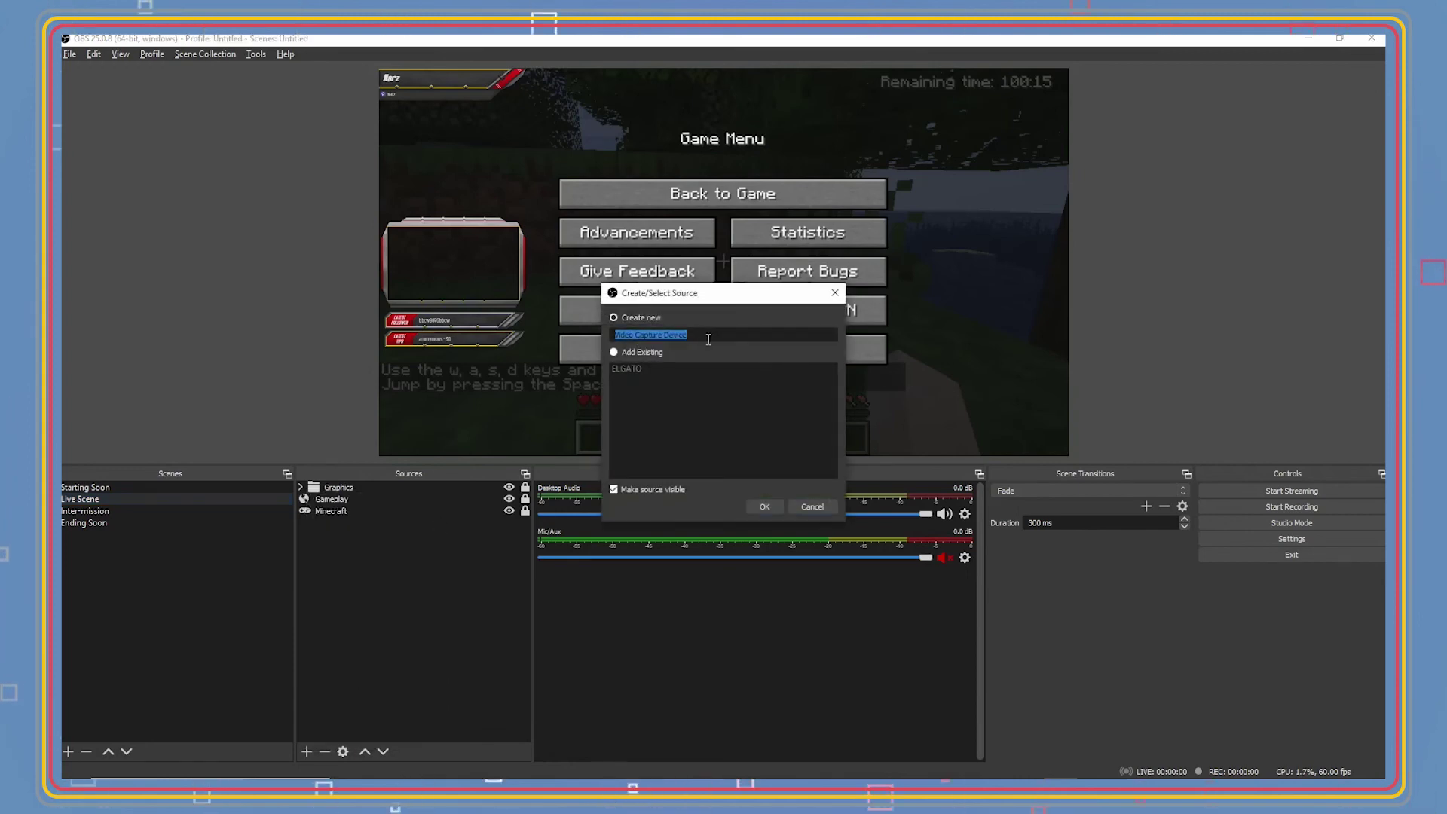
pyautogui.write('Webcam')
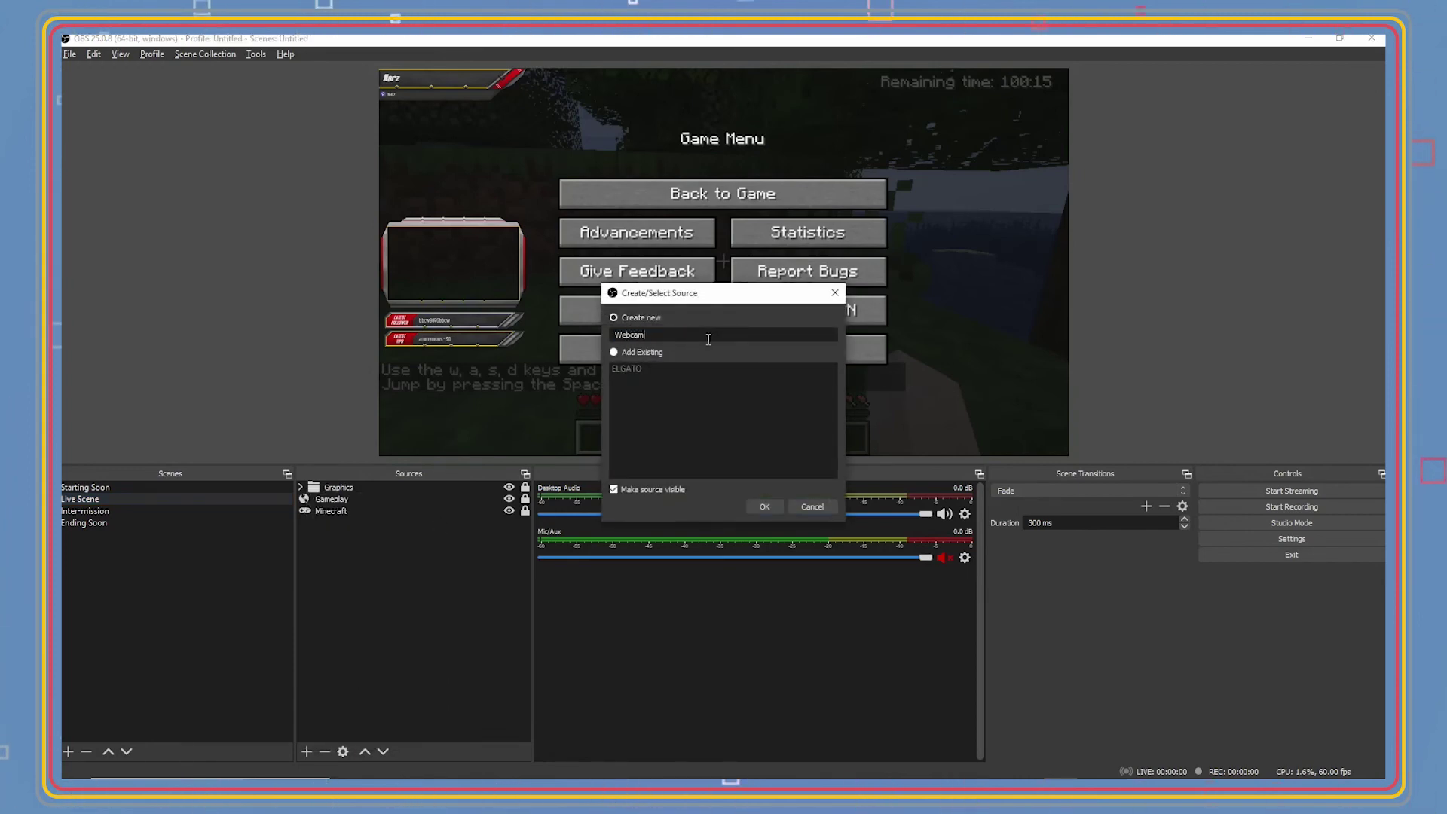
pyautogui.click(759, 506)
pyautogui.click(657, 385)
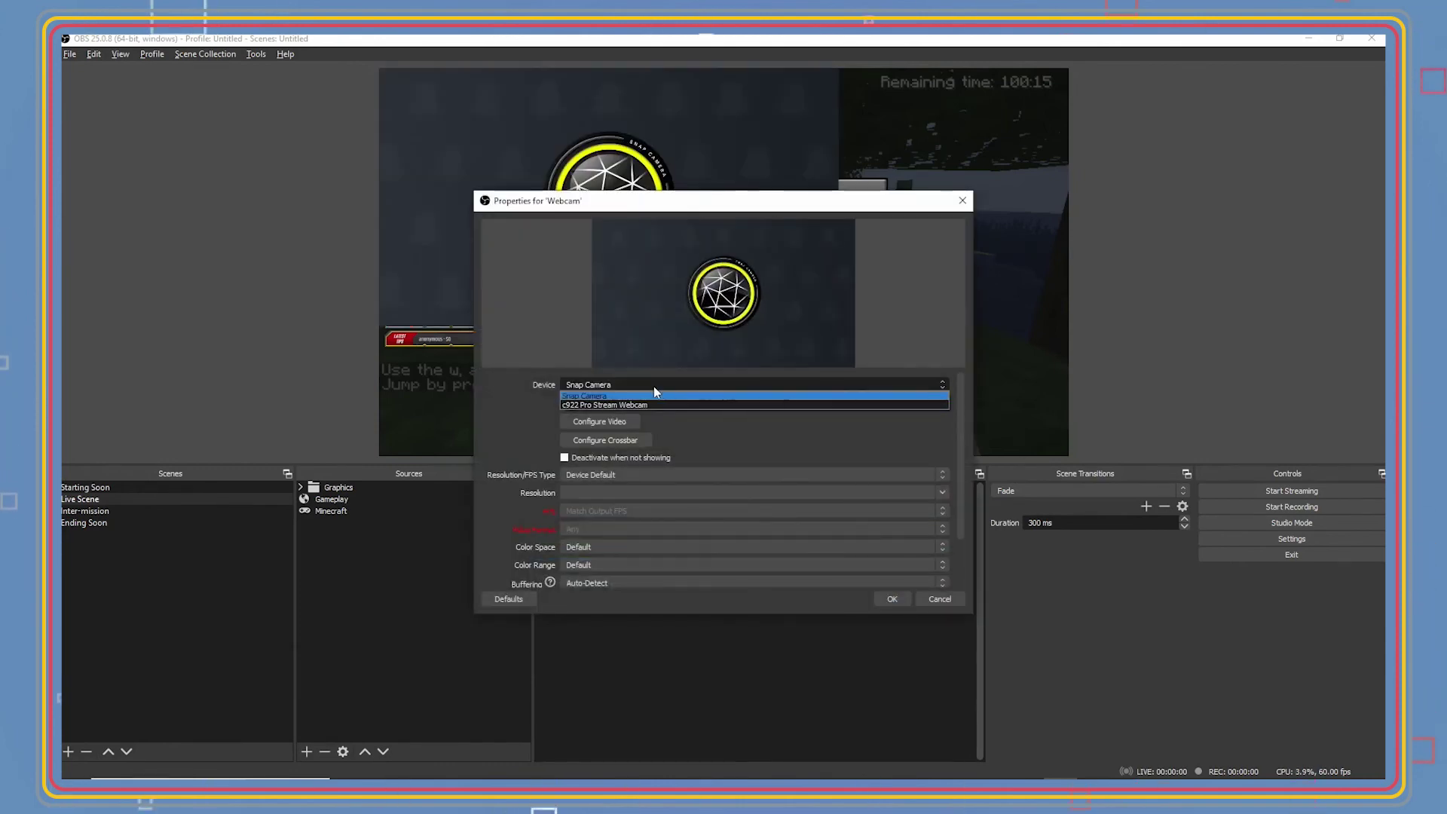
pyautogui.click(635, 404)
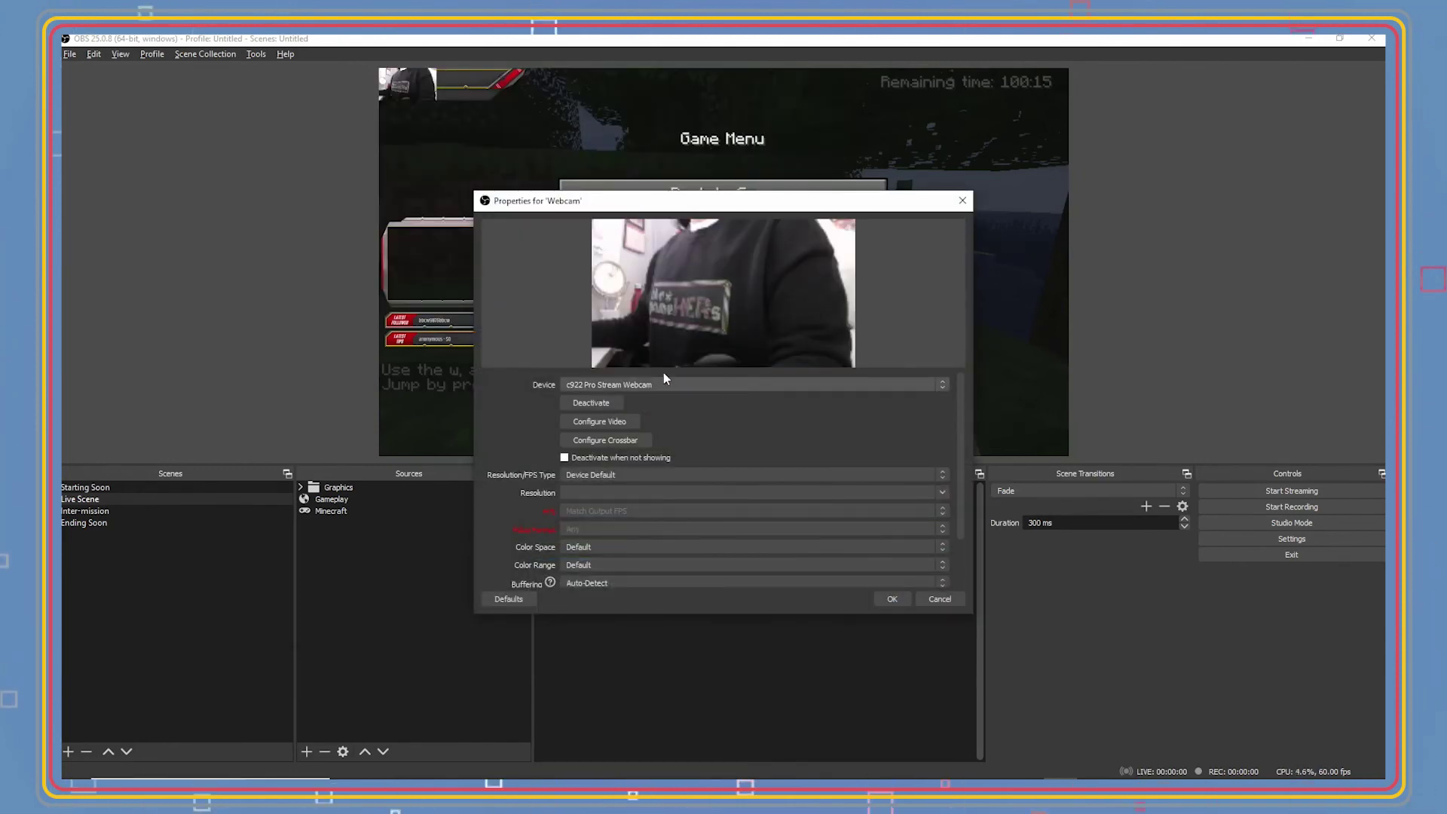
pyautogui.click(898, 598)
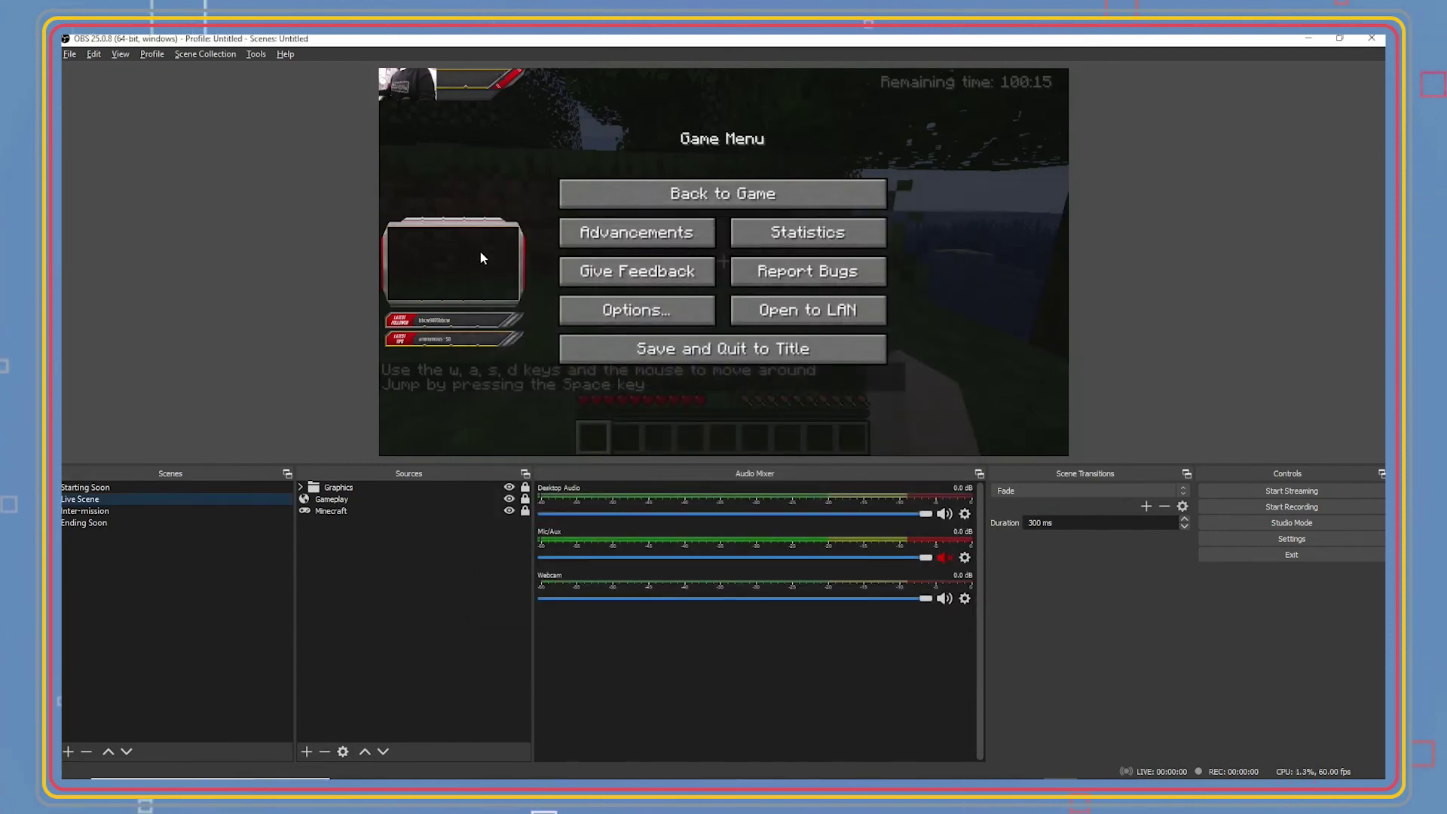
# Step: Fit the webcam feed into the red frame and move Webcam below Gameplay, above Minecraft
pyautogui.moveTo(404, 91); pyautogui.dragTo(505, 302)
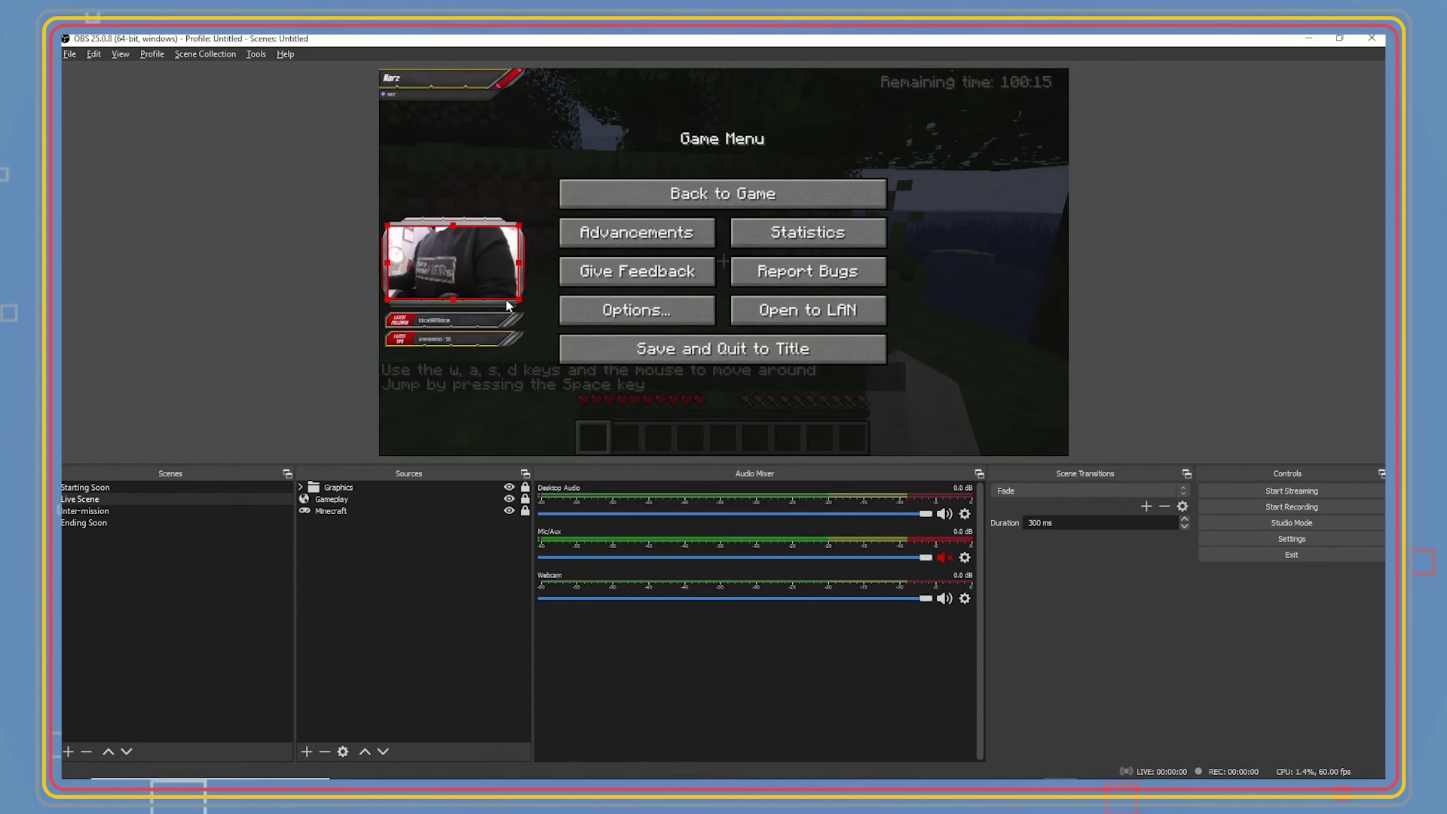
pyautogui.click(247, 512)
pyautogui.click(248, 499)
pyautogui.moveTo(337, 488)
pyautogui.mouseDown()
pyautogui.moveTo(337, 531)
pyautogui.moveTo(343, 516)
pyautogui.mouseUp()
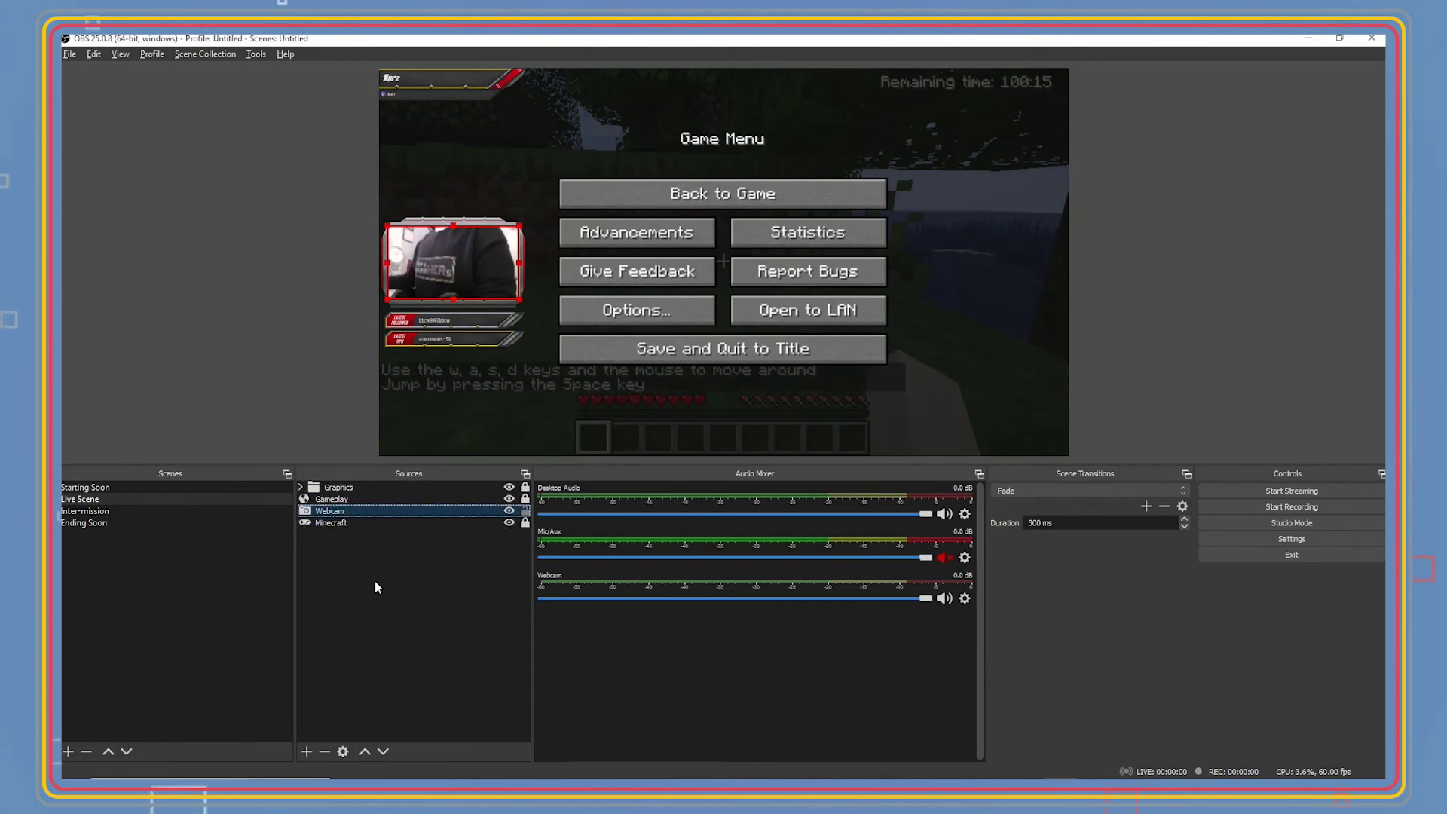